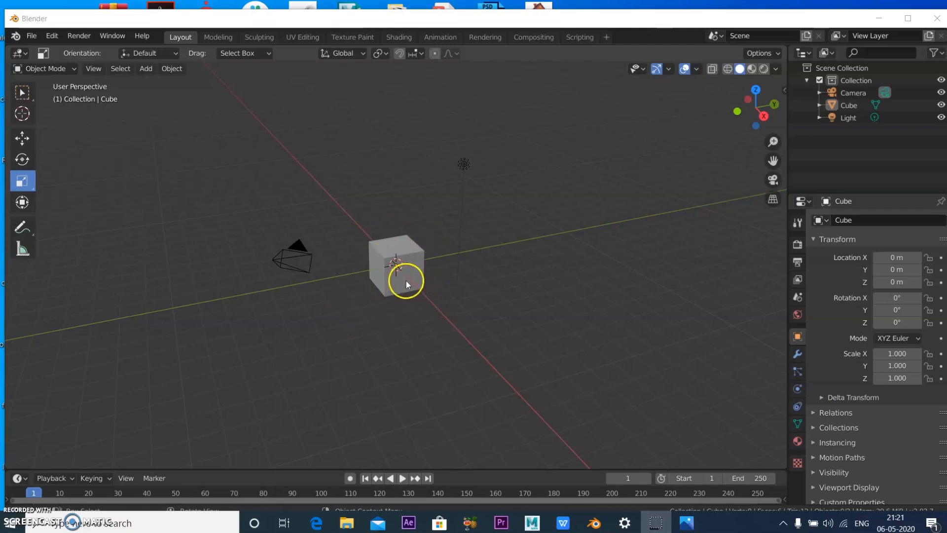
# Bring the table-and-chairs reference picture from the desktop into the 3D viewport as an image empty.
pyautogui.click(380, 259)
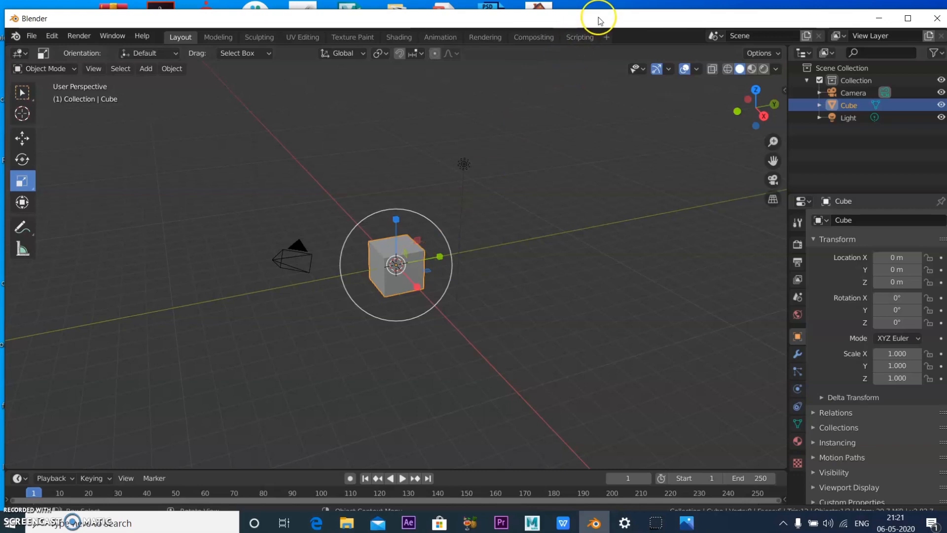
pyautogui.moveTo(599, 20); pyautogui.dragTo(582, 156)
pyautogui.click(575, 277)
pyautogui.doubleClick(613, 158)
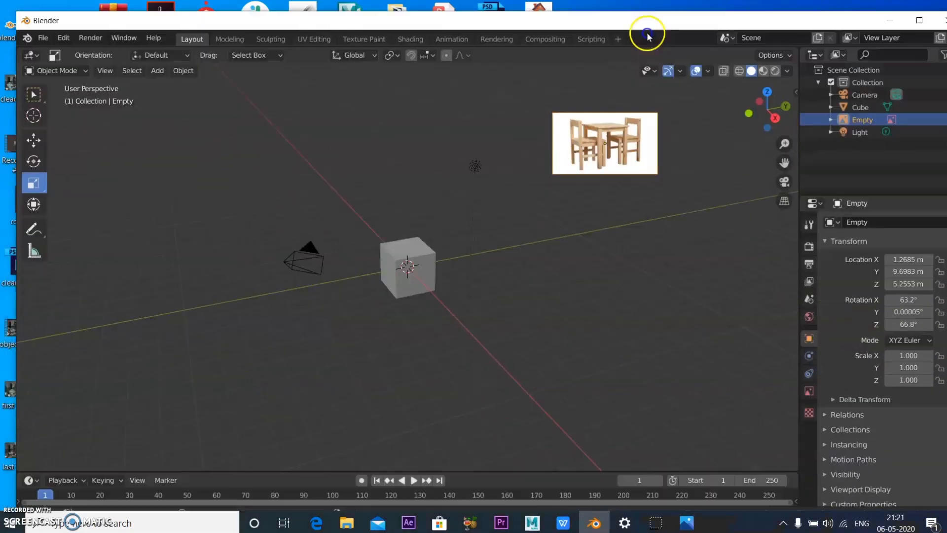
pyautogui.moveTo(633, 1); pyautogui.dragTo(629, 12)
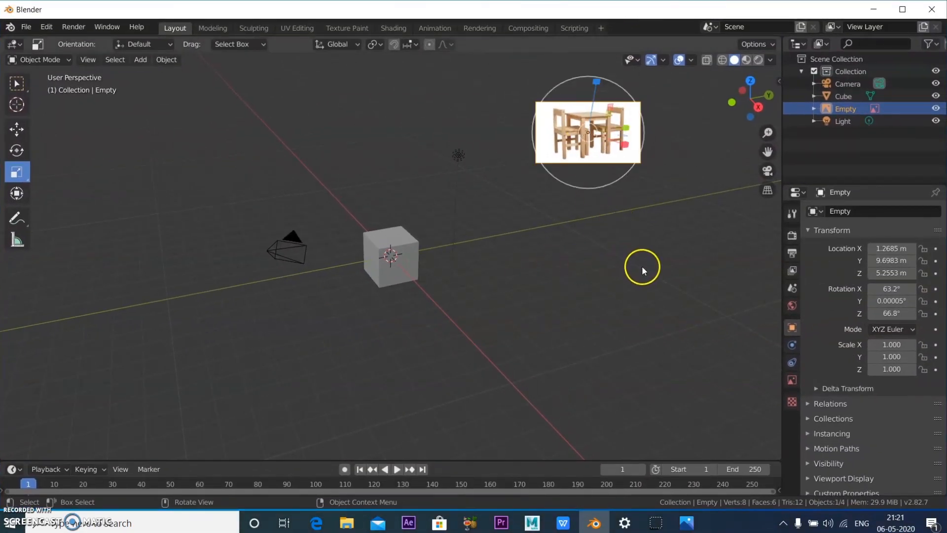
# Set the reference image's X rotation to 90°.
pyautogui.scroll(1, 608, 302)
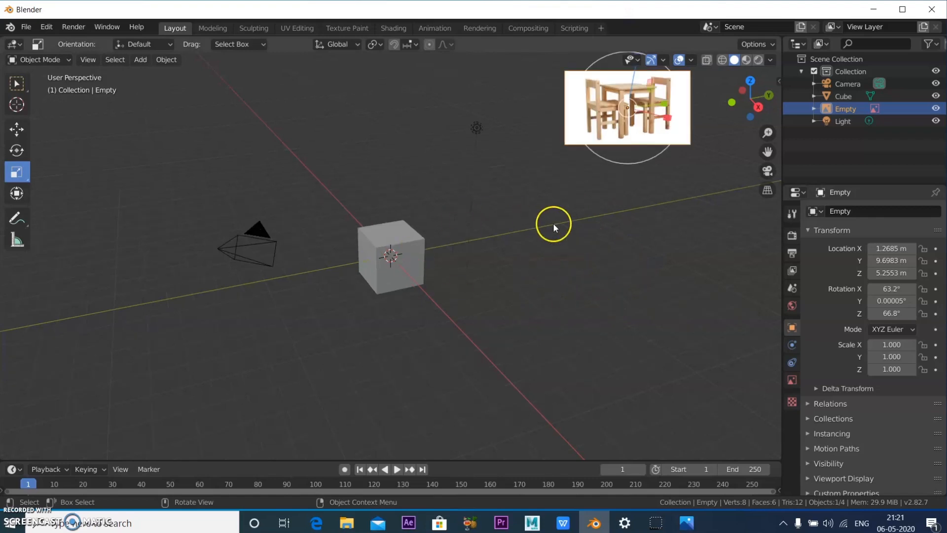
pyautogui.scroll(-2, 552, 223)
pyautogui.moveTo(508, 281)
pyautogui.mouseDown(button='middle')
pyautogui.moveTo(522, 289)
pyautogui.moveTo(513, 299)
pyautogui.moveTo(416, 299)
pyautogui.moveTo(524, 291)
pyautogui.moveTo(516, 297)
pyautogui.mouseUp(button='middle')
pyautogui.moveTo(503, 257); pyautogui.dragTo(508, 307, button='middle')
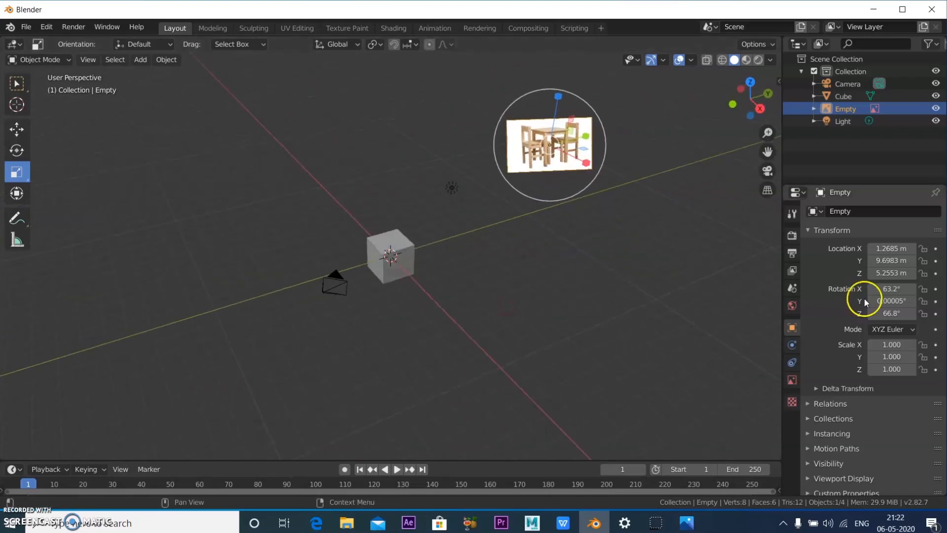
pyautogui.click(889, 289)
pyautogui.write('90')
pyautogui.press('Return')
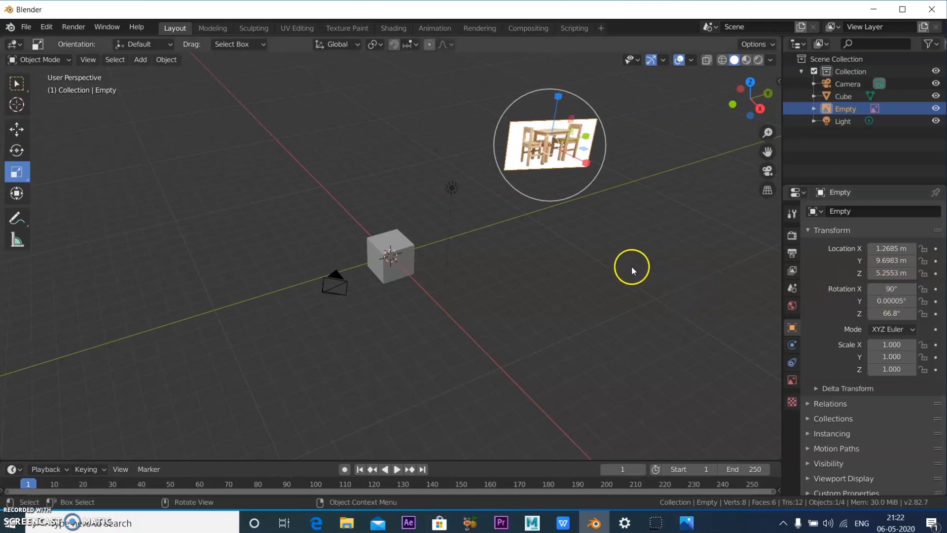
# Set the reference image's Y and Z rotation to 0° so it stands square to the axes.
pyautogui.moveTo(891, 313); pyautogui.dragTo(587, 323)
pyautogui.click(900, 301)
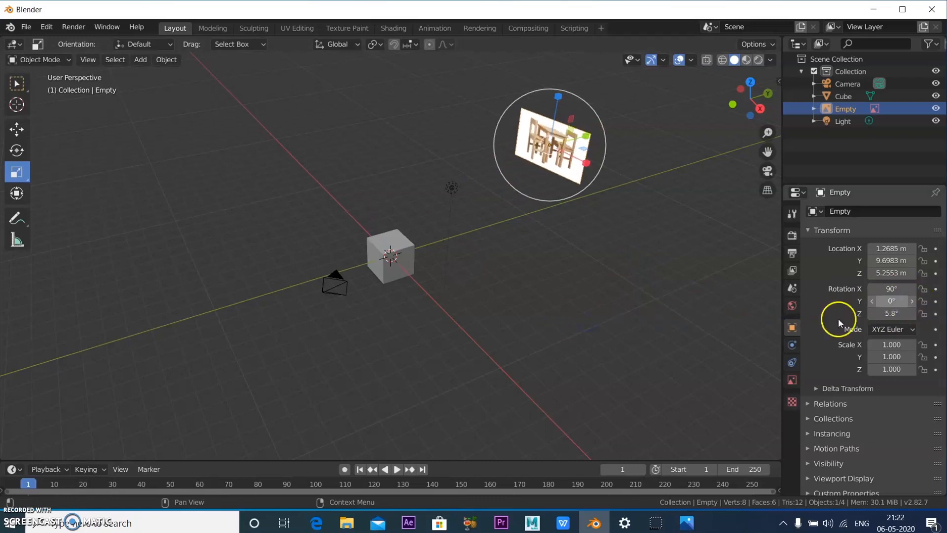
pyautogui.moveTo(579, 301); pyautogui.dragTo(571, 302, button='middle')
pyautogui.moveTo(551, 195); pyautogui.dragTo(617, 269, button='middle')
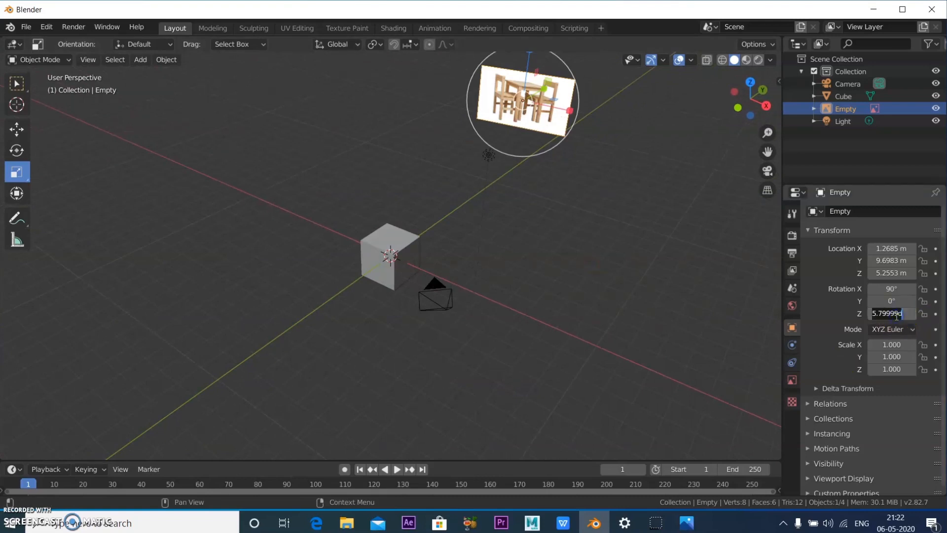
pyautogui.write('0')
pyautogui.press('Return')
# Lower the reference image along the Z axis to about 0.94 m.
pyautogui.moveTo(578, 353); pyautogui.dragTo(567, 236, button='middle')
pyautogui.click(22, 131)
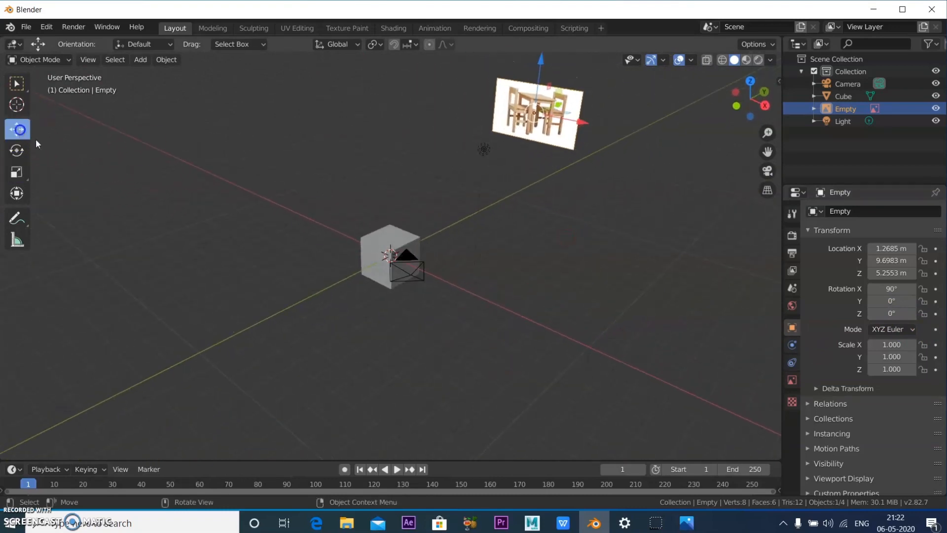
pyautogui.moveTo(541, 67); pyautogui.dragTo(534, 148)
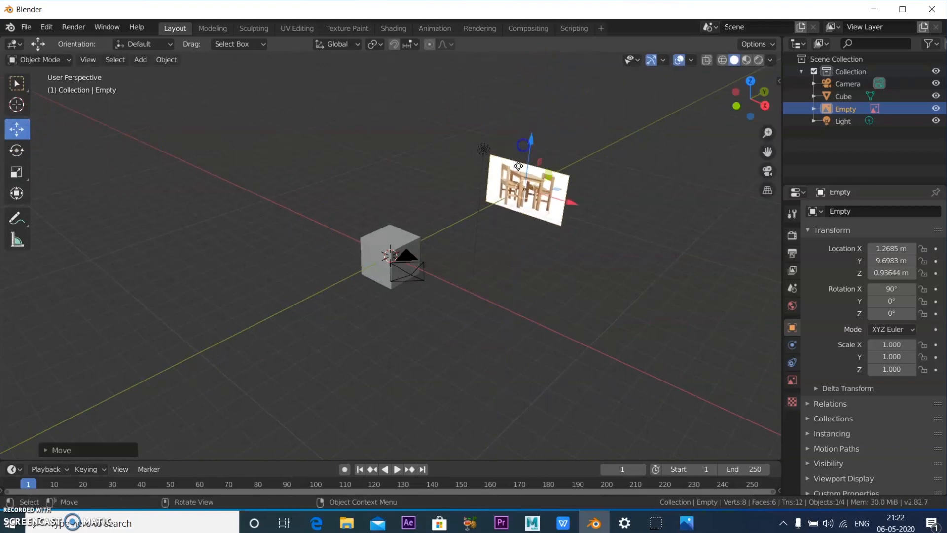
# Enlarge the reference image to several times its size by pulling out its upper corner.
pyautogui.scroll(2, 528, 250)
pyautogui.moveTo(527, 251); pyautogui.dragTo(518, 250, button='middle')
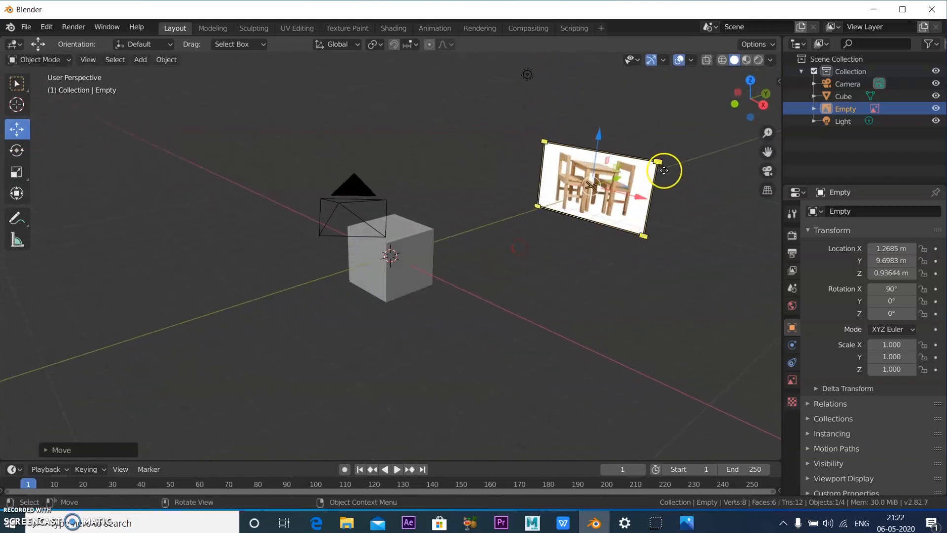
pyautogui.moveTo(661, 169); pyautogui.dragTo(882, 104)
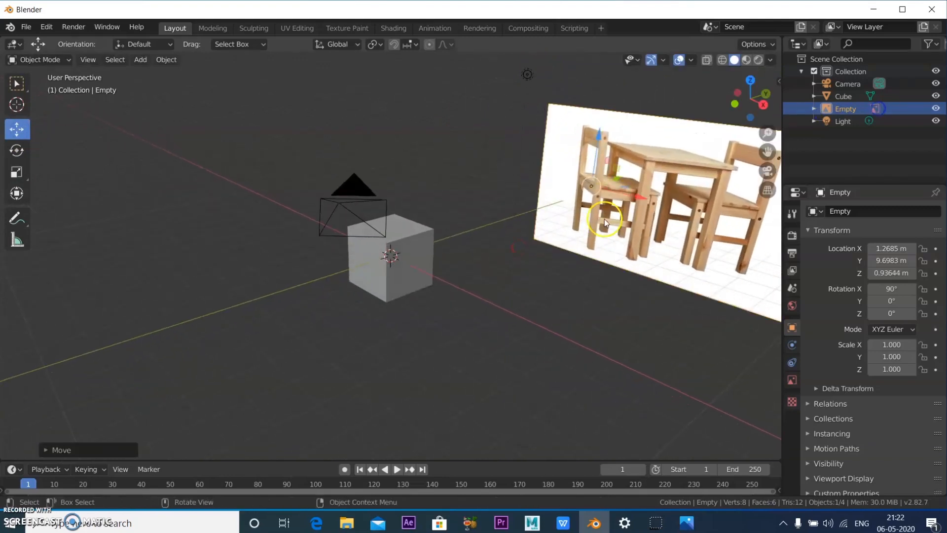
pyautogui.scroll(-2, 523, 248)
pyautogui.moveTo(523, 248); pyautogui.dragTo(571, 247, button='middle')
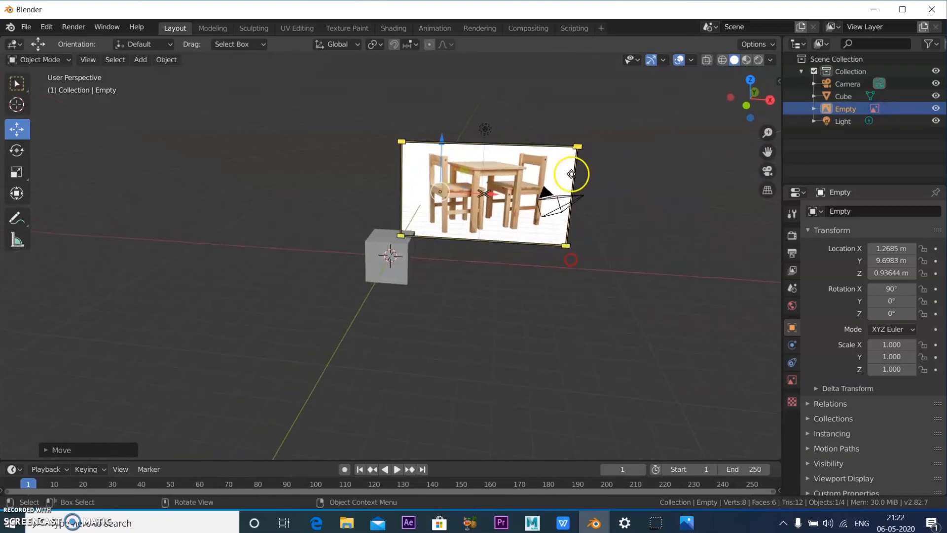
pyautogui.moveTo(579, 149); pyautogui.dragTo(617, 137)
pyautogui.scroll(-1, 513, 250)
# Move the reference image back along the Y axis to about 21.5 m and deselect it.
pyautogui.moveTo(457, 288); pyautogui.dragTo(359, 304, button='middle')
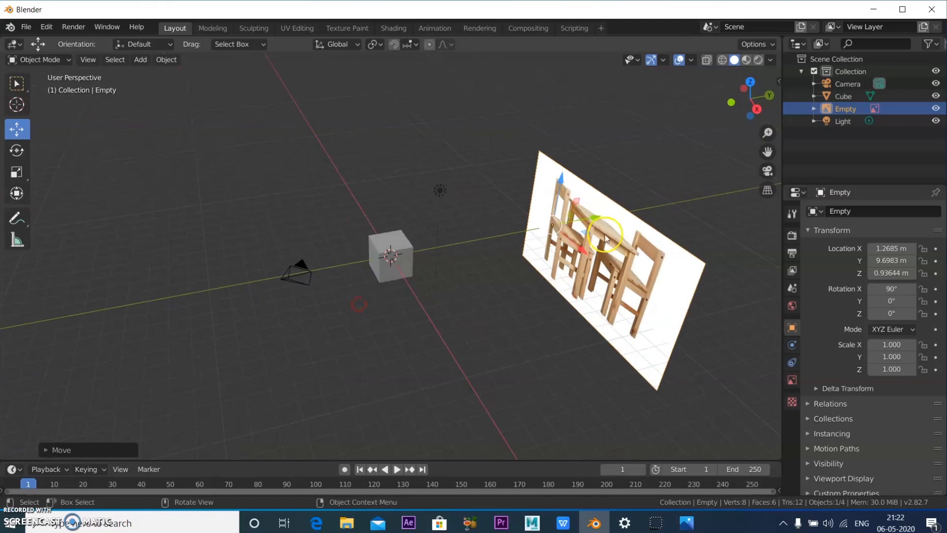
pyautogui.moveTo(598, 224); pyautogui.dragTo(751, 186)
pyautogui.click(268, 352)
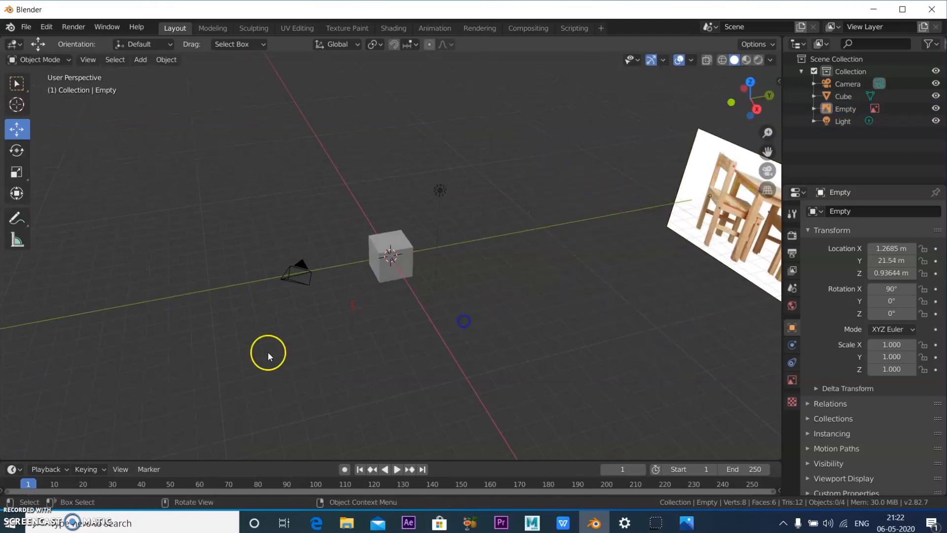
# Stretch the cube along the X axis to a scale of about 3.76.
pyautogui.moveTo(268, 352); pyautogui.dragTo(355, 342, button='middle')
pyautogui.scroll(3, 437, 185)
pyautogui.moveTo(434, 238); pyautogui.dragTo(447, 224, button='middle')
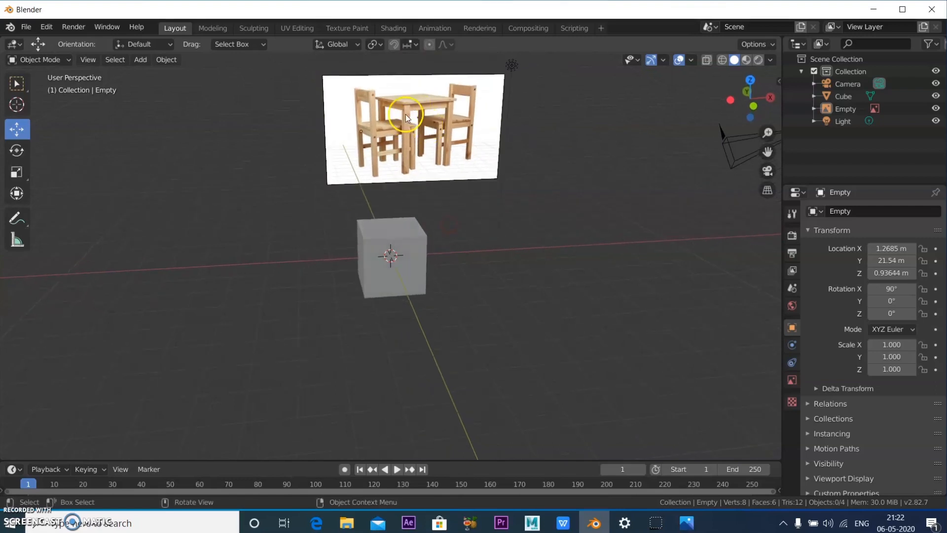
pyautogui.click(419, 240)
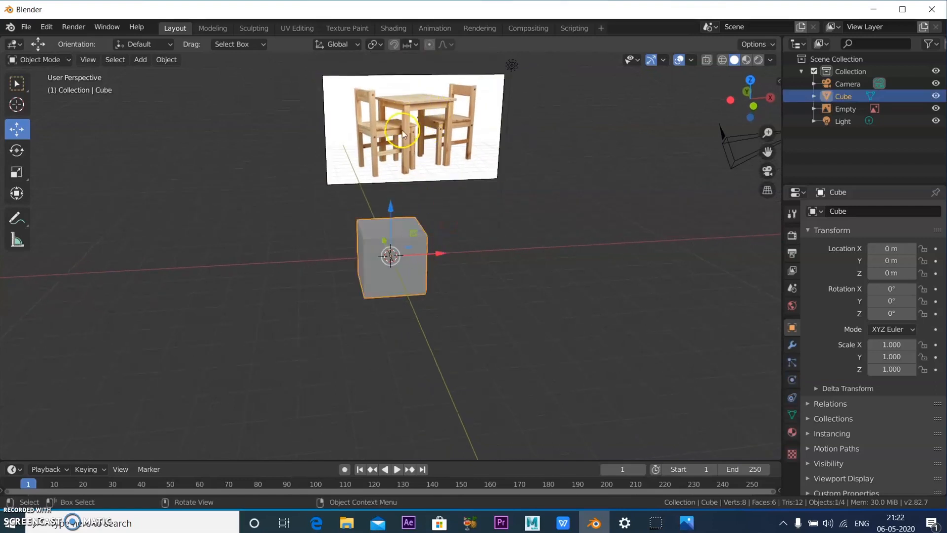
pyautogui.click(16, 174)
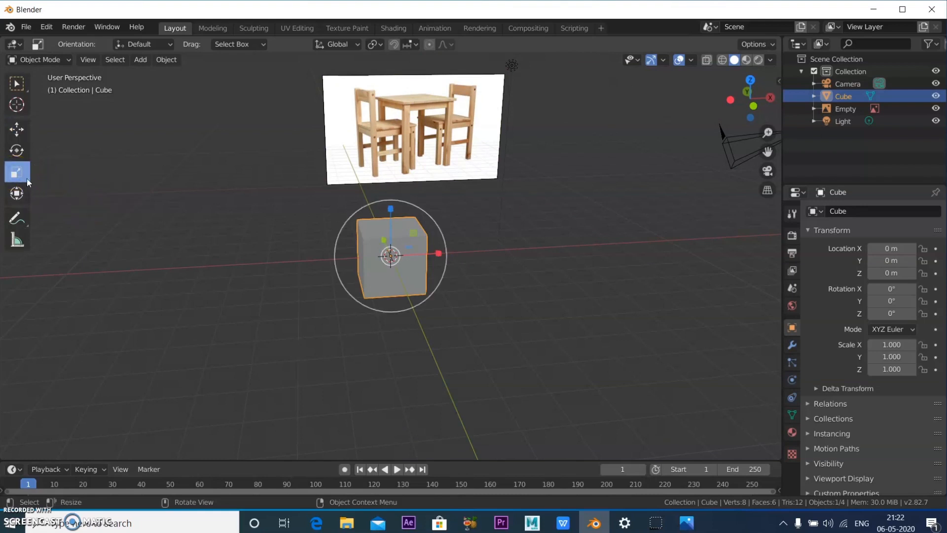
pyautogui.moveTo(437, 252); pyautogui.dragTo(554, 285)
# Flatten the block to a Z scale of about 0.11 and widen it along Y to about 2.74.
pyautogui.moveTo(563, 316); pyautogui.dragTo(281, 90, button='middle')
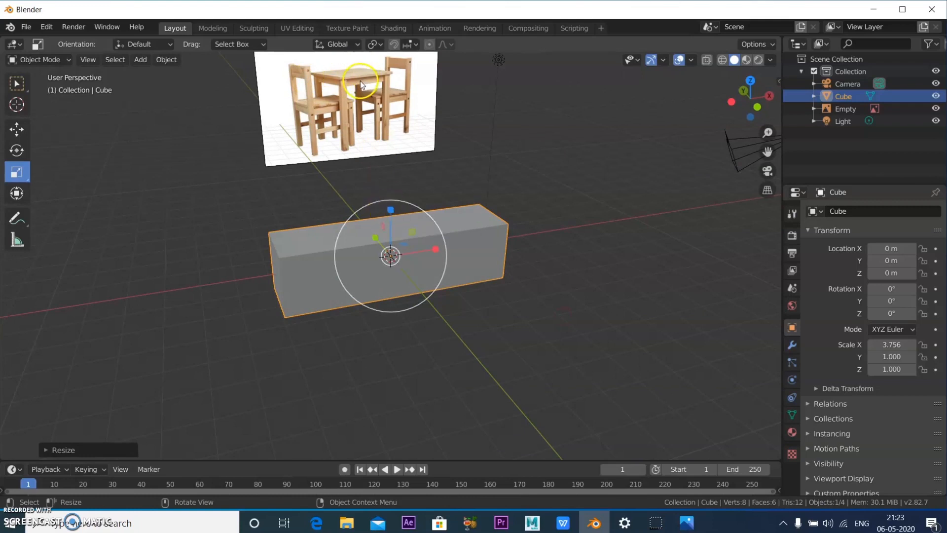
pyautogui.moveTo(390, 210); pyautogui.dragTo(392, 257)
pyautogui.moveTo(407, 282); pyautogui.dragTo(467, 320, button='middle')
pyautogui.moveTo(339, 248); pyautogui.dragTo(236, 238)
# Widen the tabletop slab along Y to a scale of about 2.95 and deselect it.
pyautogui.moveTo(555, 305); pyautogui.dragTo(478, 285, button='middle')
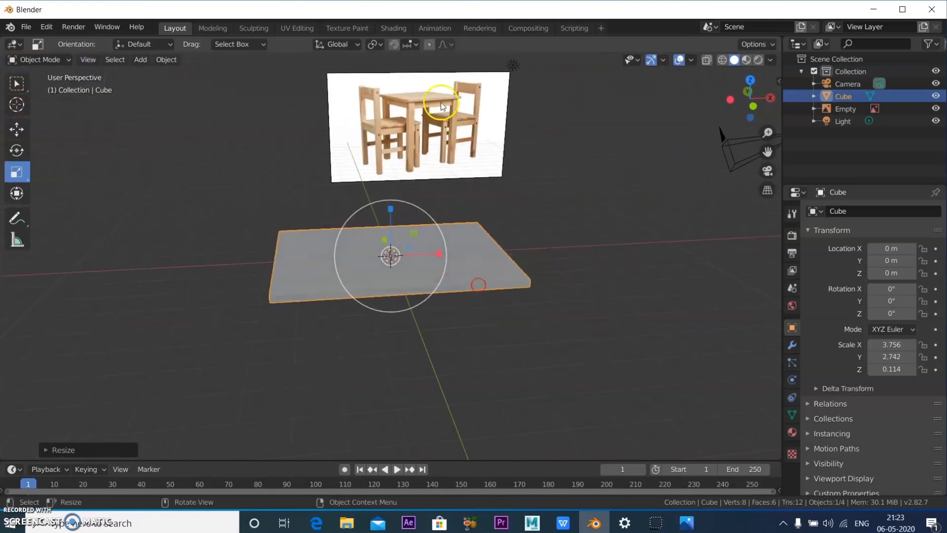
pyautogui.moveTo(507, 227); pyautogui.dragTo(455, 271, button='middle')
pyautogui.moveTo(411, 217); pyautogui.dragTo(505, 255)
pyautogui.click(578, 283)
pyautogui.moveTo(577, 283); pyautogui.dragTo(604, 280, button='middle')
# Turn on X-ray display and split the viewport into the quad view.
pyautogui.click(706, 61)
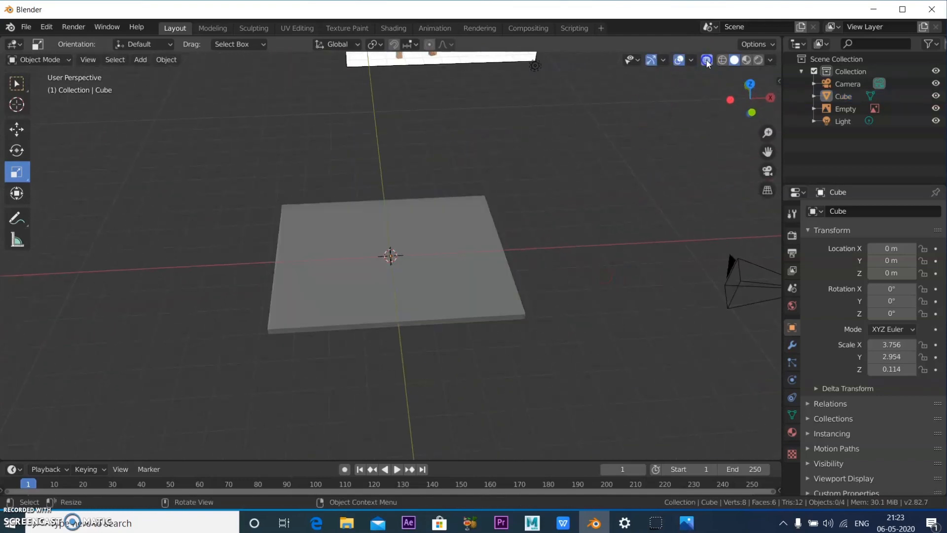
pyautogui.moveTo(595, 277); pyautogui.dragTo(588, 324, button='middle')
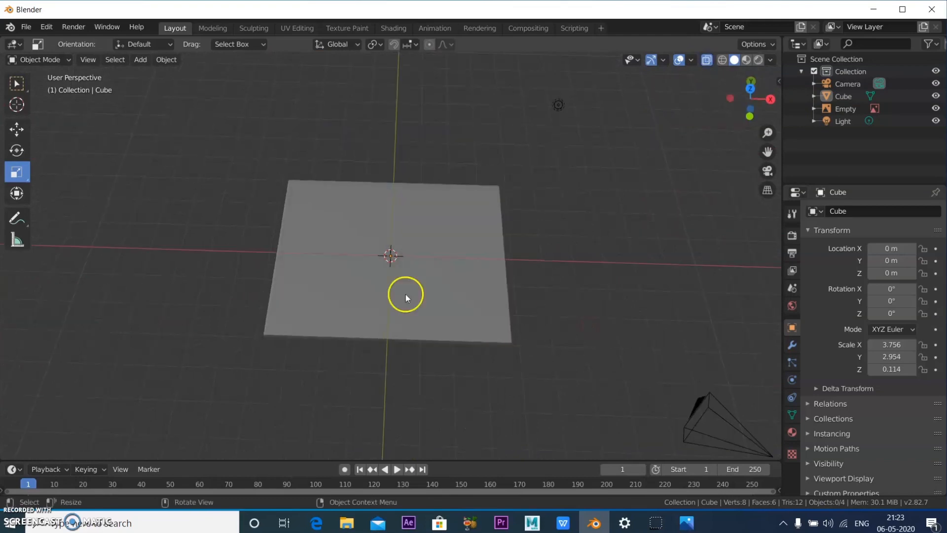
pyautogui.click(86, 60)
pyautogui.moveTo(148, 325)
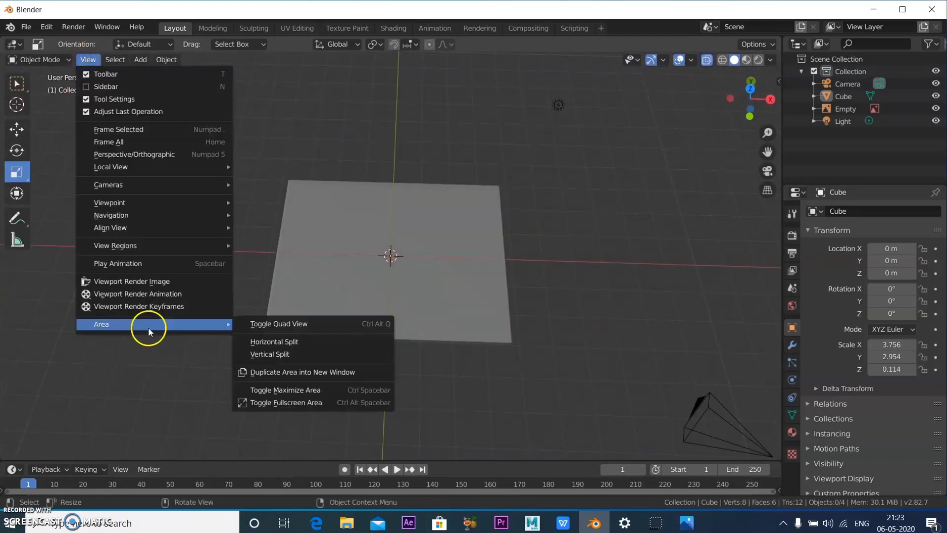
pyautogui.click(289, 331)
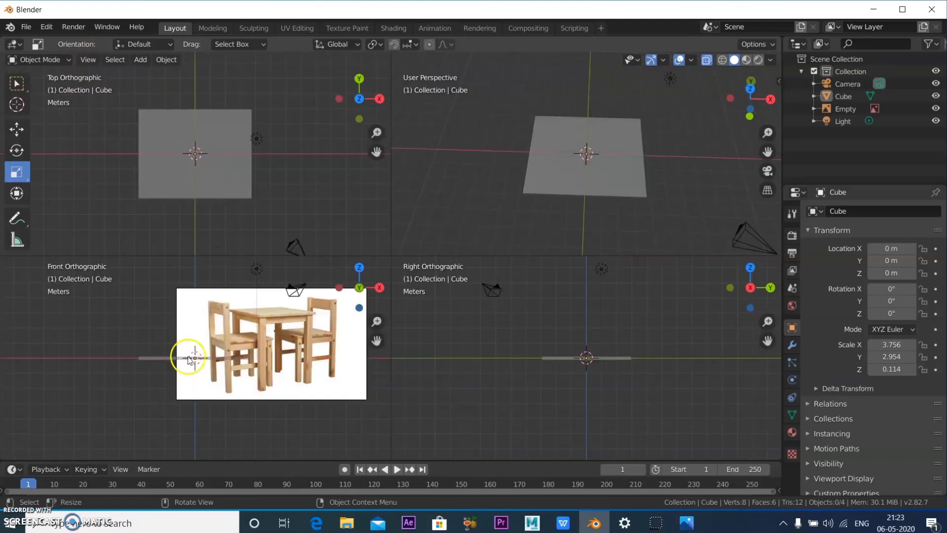
# Lengthen the tabletop along X to a scale of about 3.95 and switch the viewport shading to wireframe.
pyautogui.click(226, 130)
pyautogui.scroll(2, 234, 143)
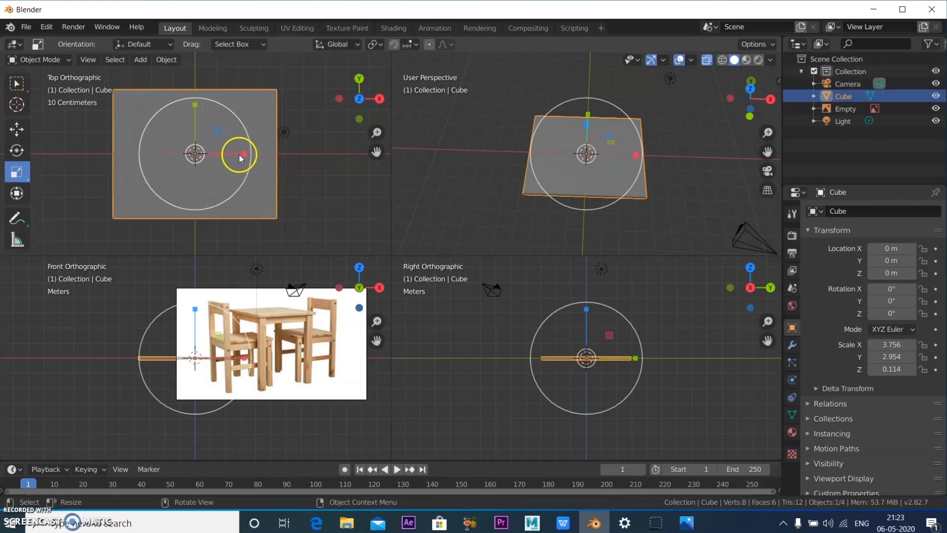
pyautogui.moveTo(243, 155); pyautogui.dragTo(246, 155)
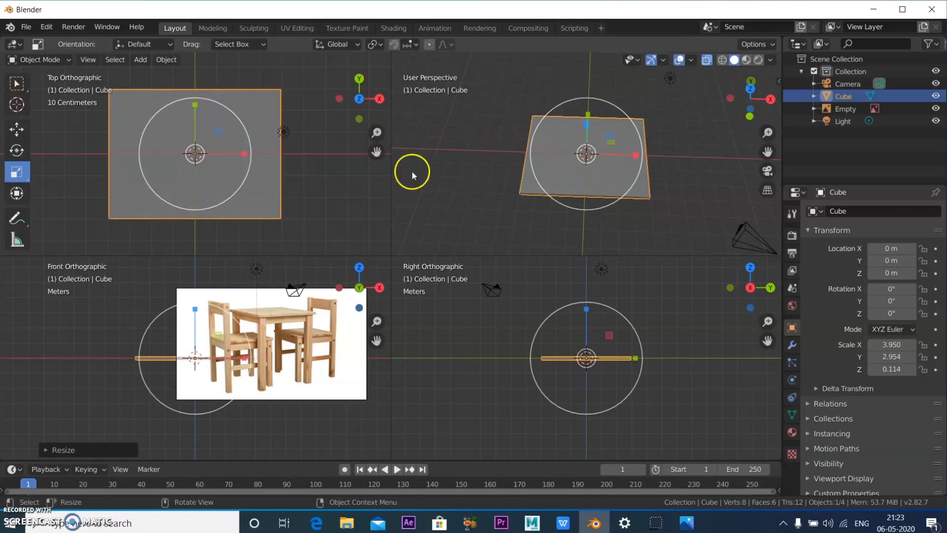
pyautogui.click(720, 61)
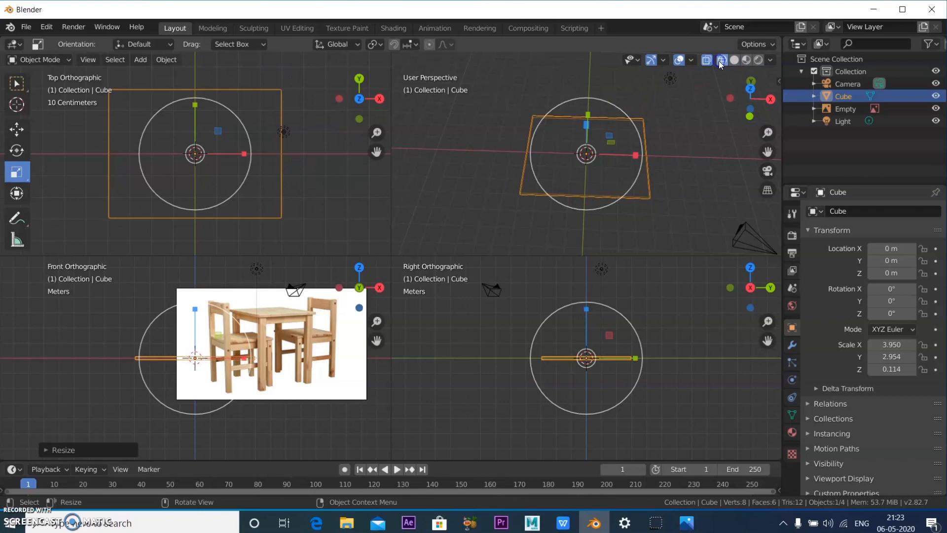
pyautogui.click(329, 211)
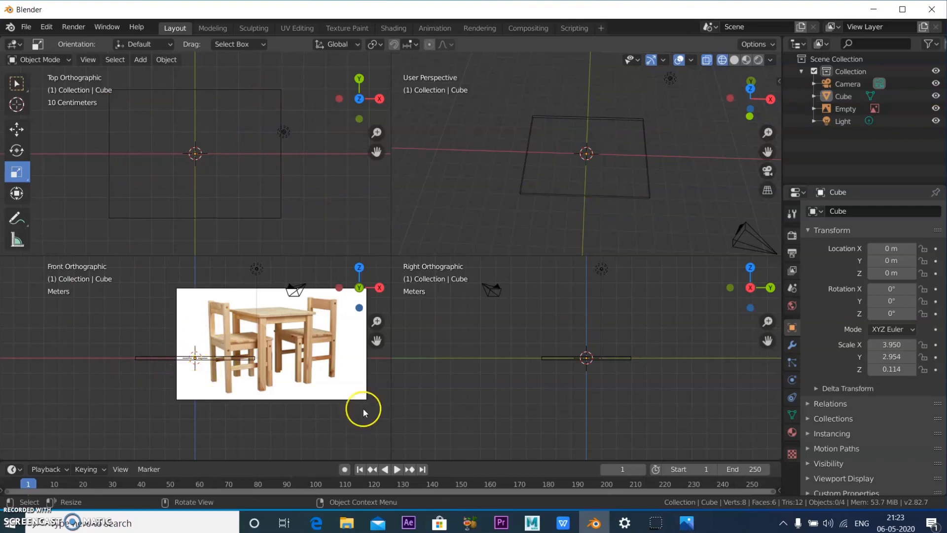
# Raise the tabletop along the Z axis to about 4.45 m and deselect it.
pyautogui.click(620, 356)
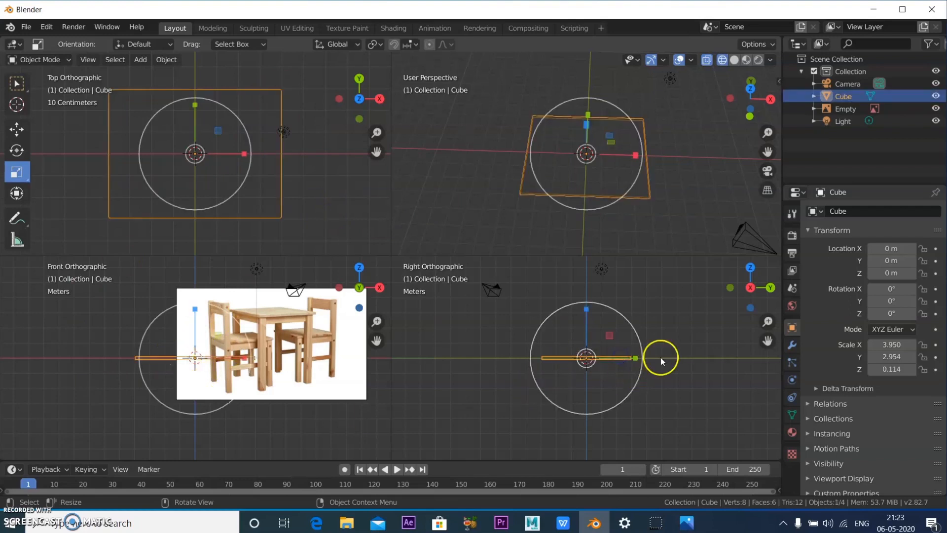
pyautogui.click(17, 128)
pyautogui.scroll(-3, 499, 401)
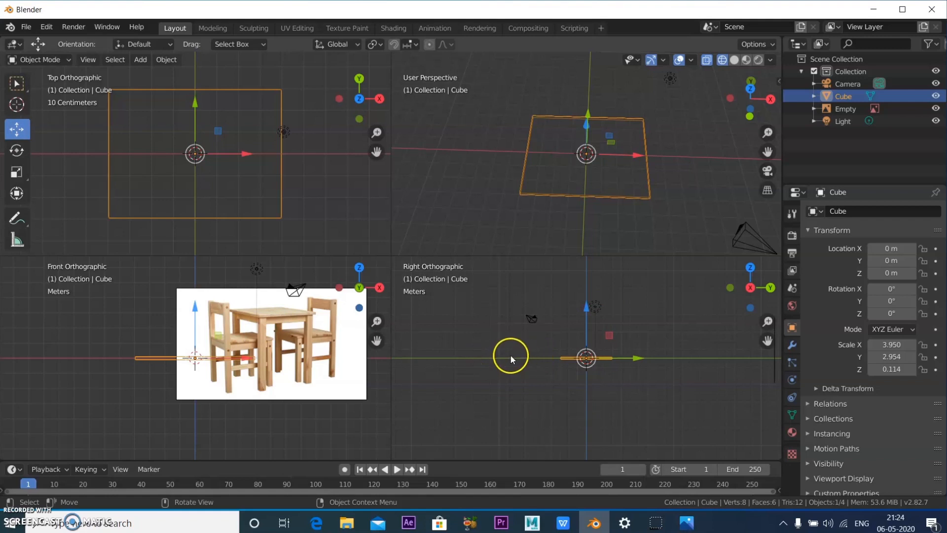
pyautogui.moveTo(586, 310); pyautogui.dragTo(598, 270)
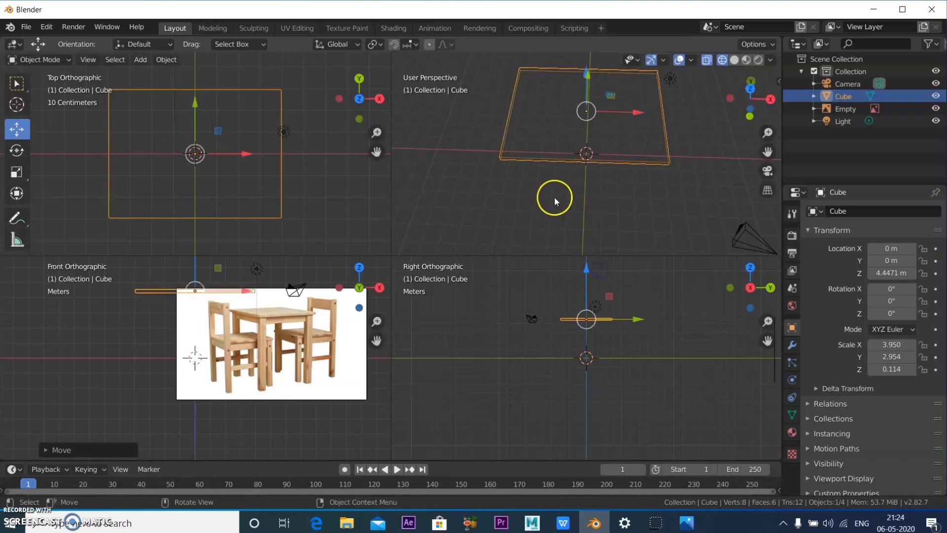
pyautogui.moveTo(555, 200); pyautogui.dragTo(593, 181, button='middle')
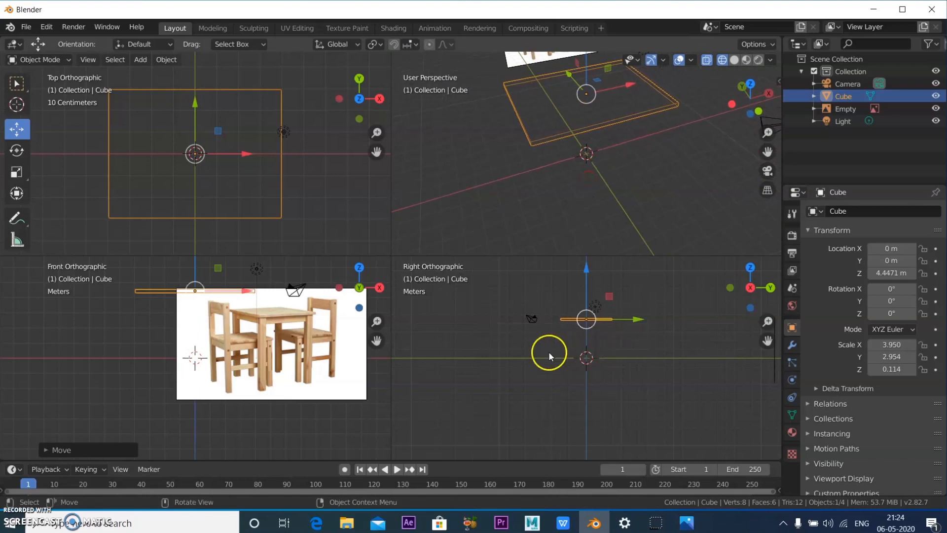
pyautogui.click(338, 208)
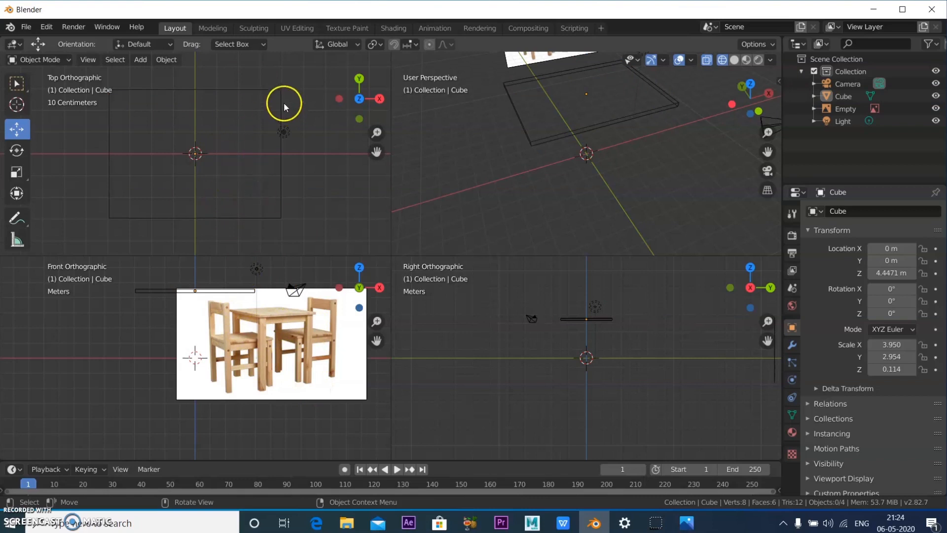
# Add a cube mesh and move it to about X 2.95 m, Y 1.97 m, inside the tabletop's +X +Y corner.
pyautogui.click(121, 63)
pyautogui.click(138, 60)
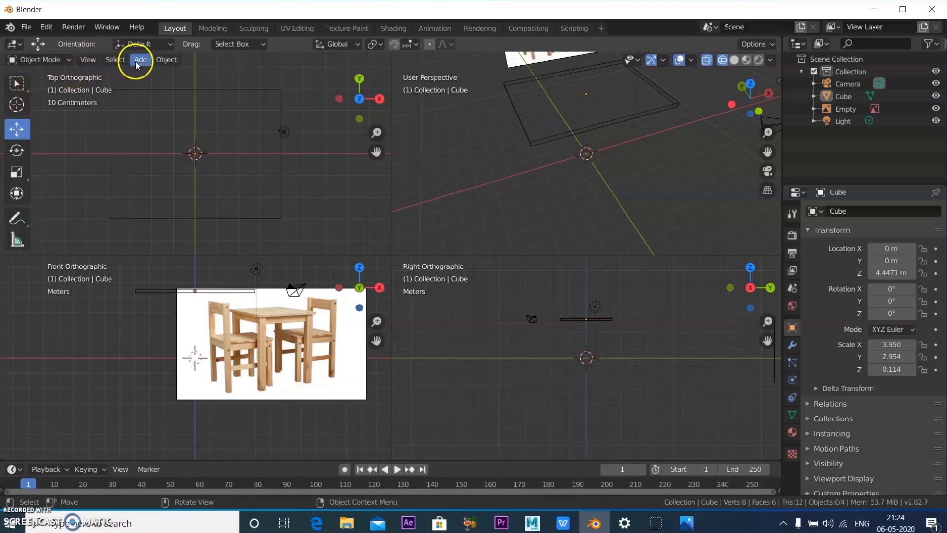
pyautogui.moveTo(150, 74)
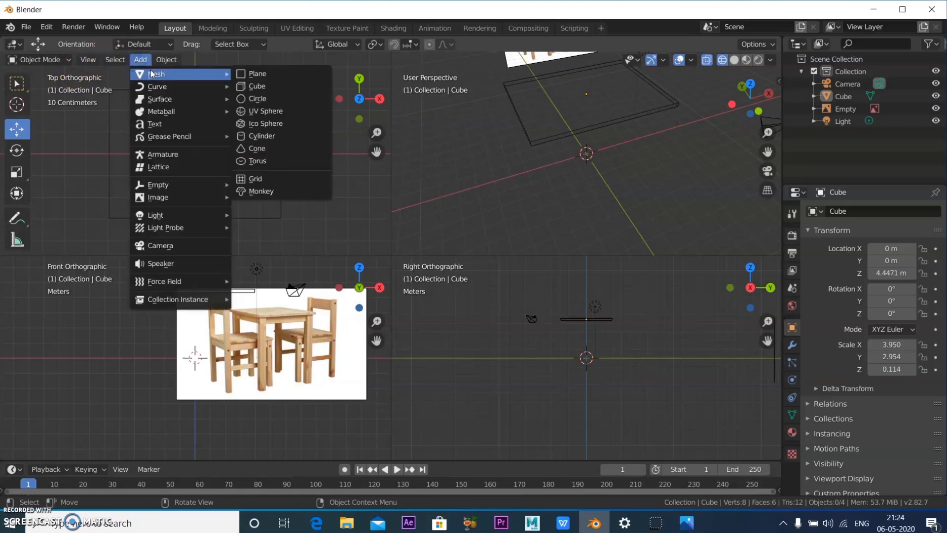
pyautogui.click(264, 88)
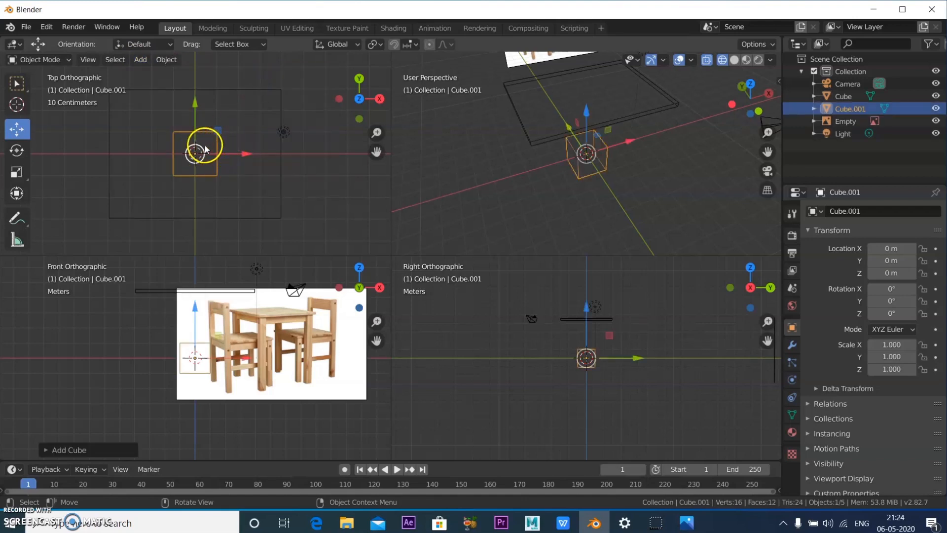
pyautogui.moveTo(197, 114); pyautogui.dragTo(208, 72)
pyautogui.moveTo(245, 119); pyautogui.dragTo(310, 112)
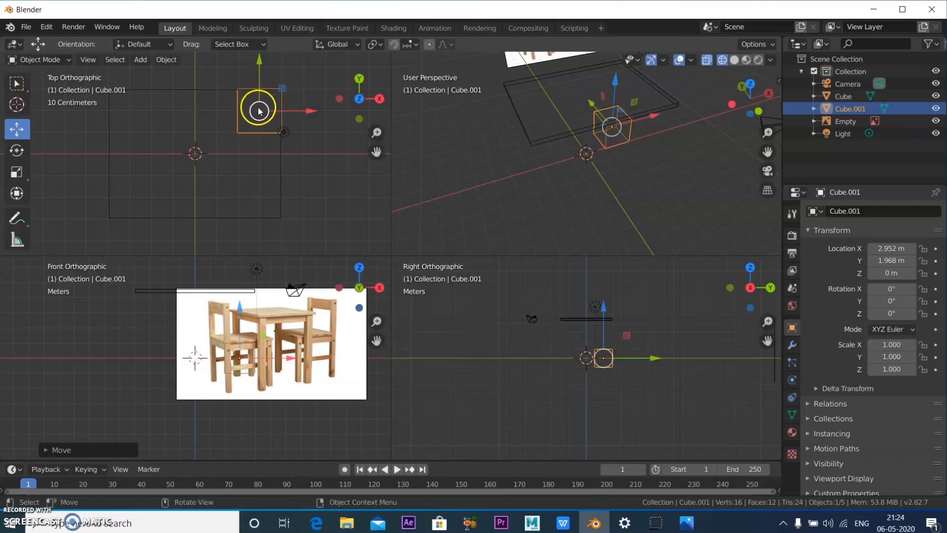
# Shrink the new cube to a scale of about 0.246 in X and Y and move it to about X 3.57 m, Y 2.56 m.
pyautogui.click(17, 172)
pyautogui.moveTo(280, 93); pyautogui.dragTo(269, 112)
pyautogui.click(16, 128)
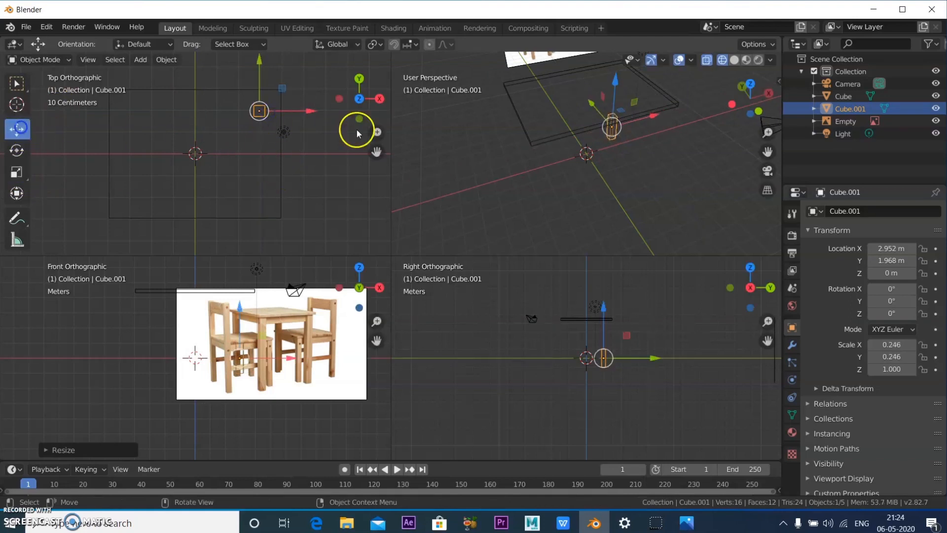
pyautogui.moveTo(269, 101); pyautogui.dragTo(281, 92)
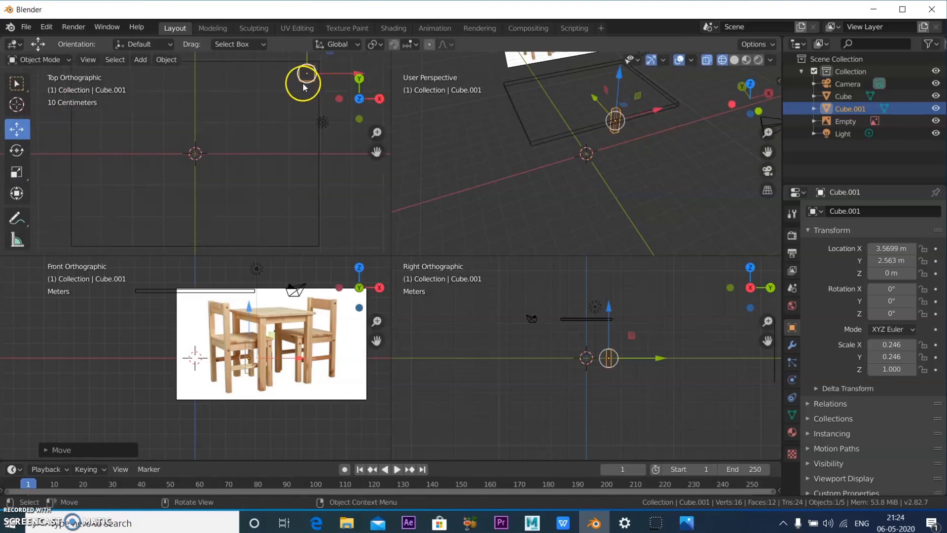
# Shift the small cube closer to the tabletop's corner, to about X 3.65 m, Y 2.65 m.
pyautogui.keyDown('shift'); pyautogui.moveTo(304, 95); pyautogui.dragTo(186, 169, button='middle'); pyautogui.keyUp('shift')
pyautogui.scroll(3, 275, 104)
pyautogui.scroll(4, 259, 113)
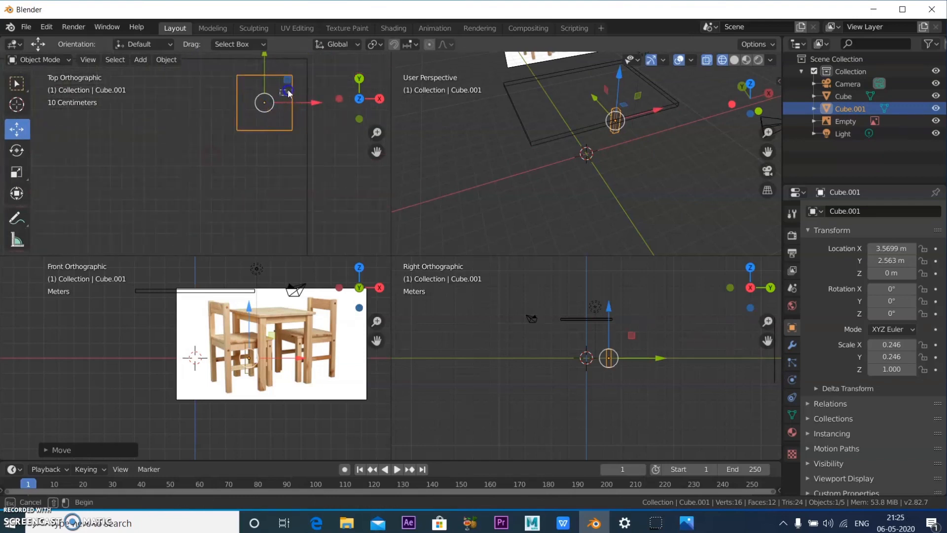
pyautogui.click(278, 97)
pyautogui.click(272, 95)
pyautogui.moveTo(273, 95); pyautogui.dragTo(281, 85)
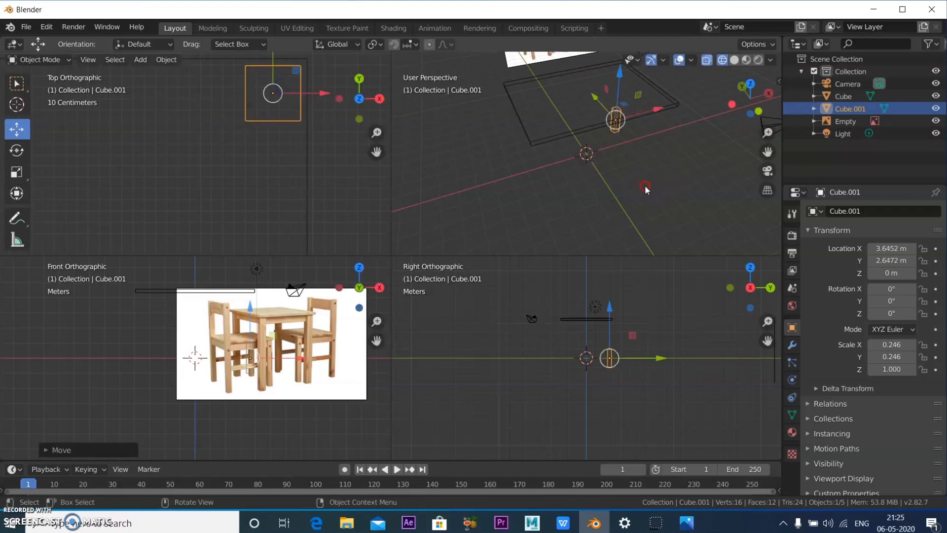
# Raise the small cube to about Z 0.89 m and stretch it along Z to a scale of about 2.23 as a table leg.
pyautogui.scroll(3, 629, 349)
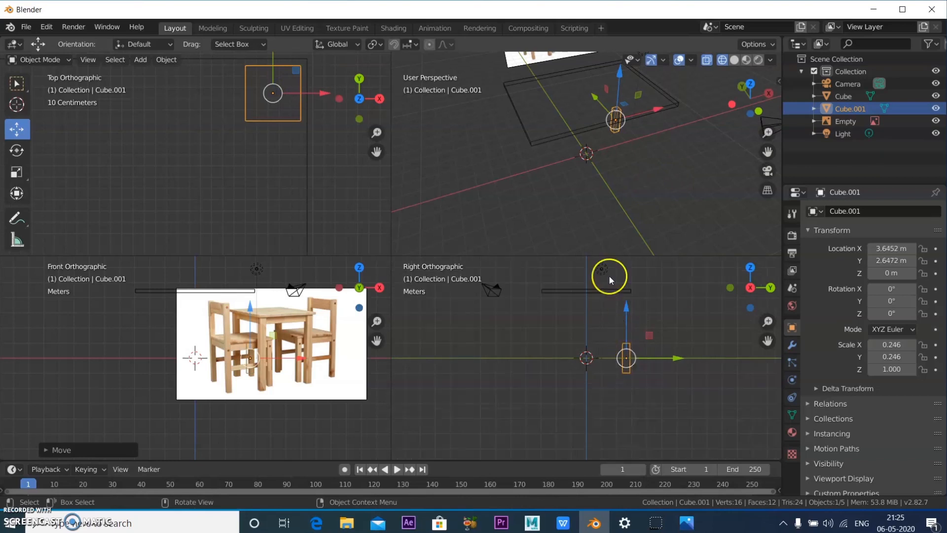
pyautogui.moveTo(624, 308); pyautogui.dragTo(625, 293)
pyautogui.click(17, 172)
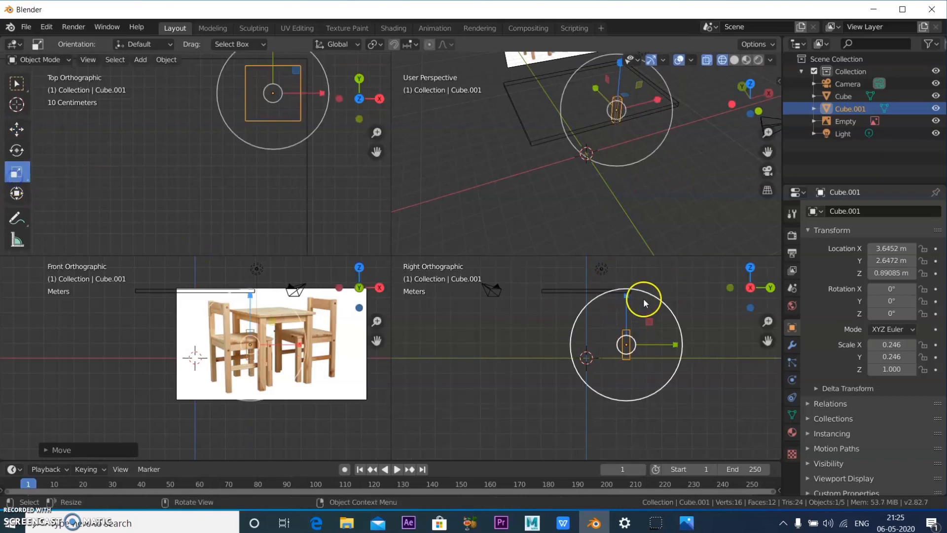
pyautogui.moveTo(627, 296); pyautogui.dragTo(631, 261)
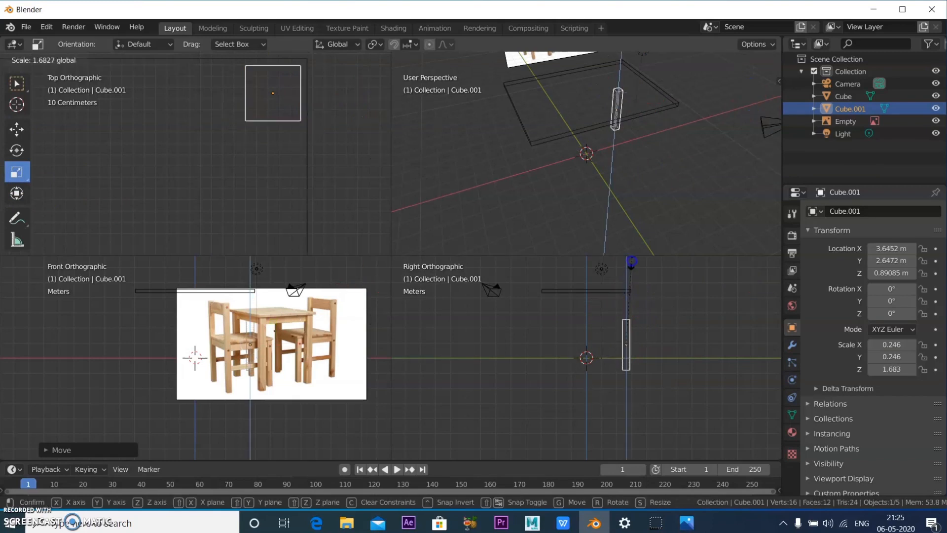
pyautogui.moveTo(633, 452); pyautogui.dragTo(633, 450)
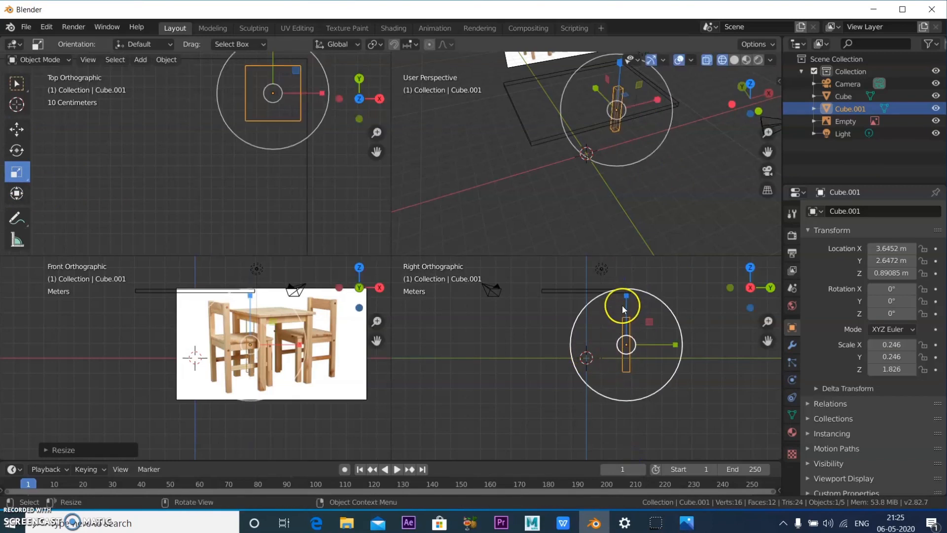
pyautogui.moveTo(627, 302); pyautogui.dragTo(627, 292)
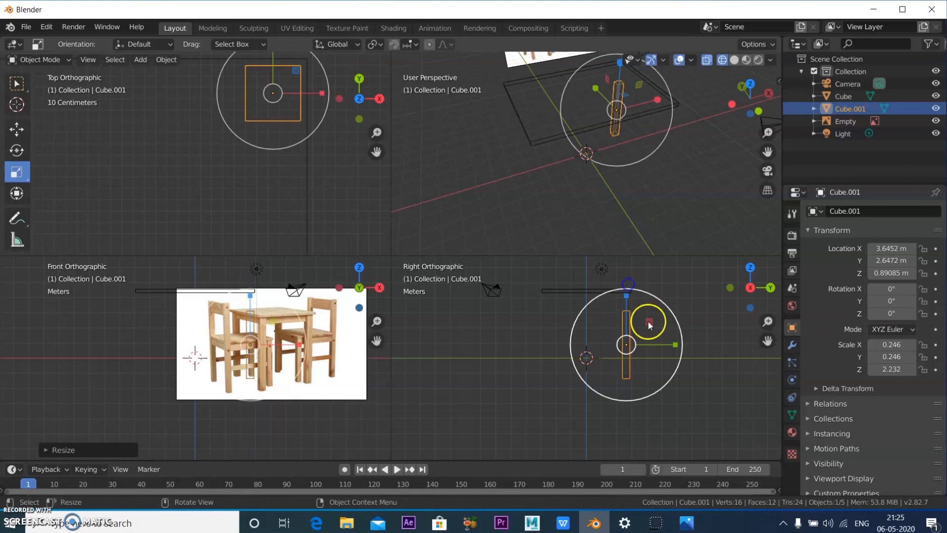
# Raise the leg along Z to about 2.21 m so that it meets the tabletop, and deselect it.
pyautogui.click(17, 129)
pyautogui.moveTo(627, 291); pyautogui.dragTo(625, 272)
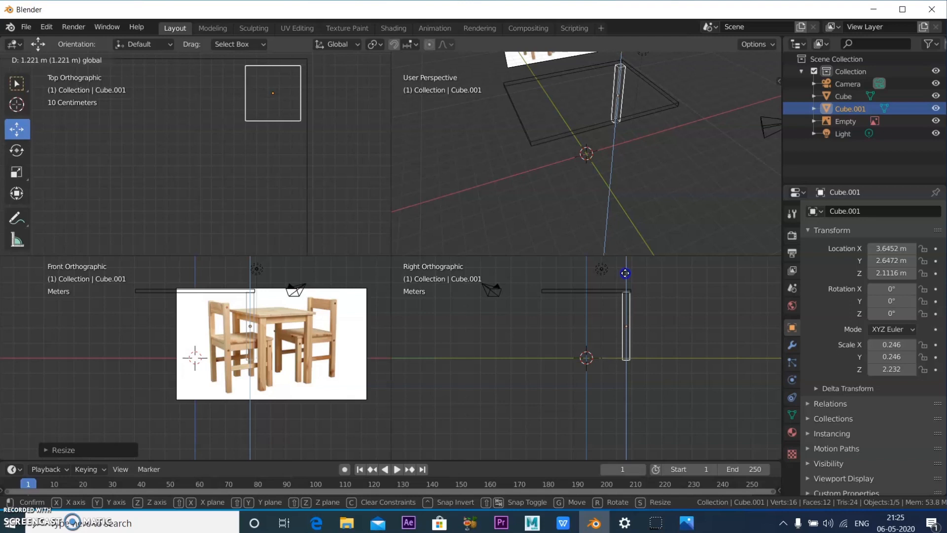
pyautogui.moveTo(625, 272); pyautogui.dragTo(627, 271)
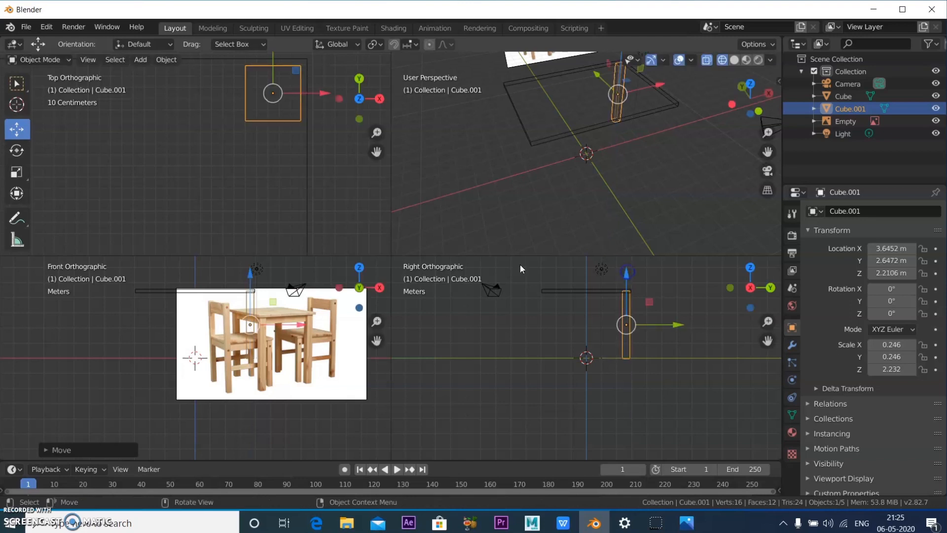
pyautogui.click(271, 160)
# Duplicate the leg and place the copy under the tabletop's -X +Y corner, at about X -3.58 m, Y 2.59 m.
pyautogui.scroll(-6, 273, 154)
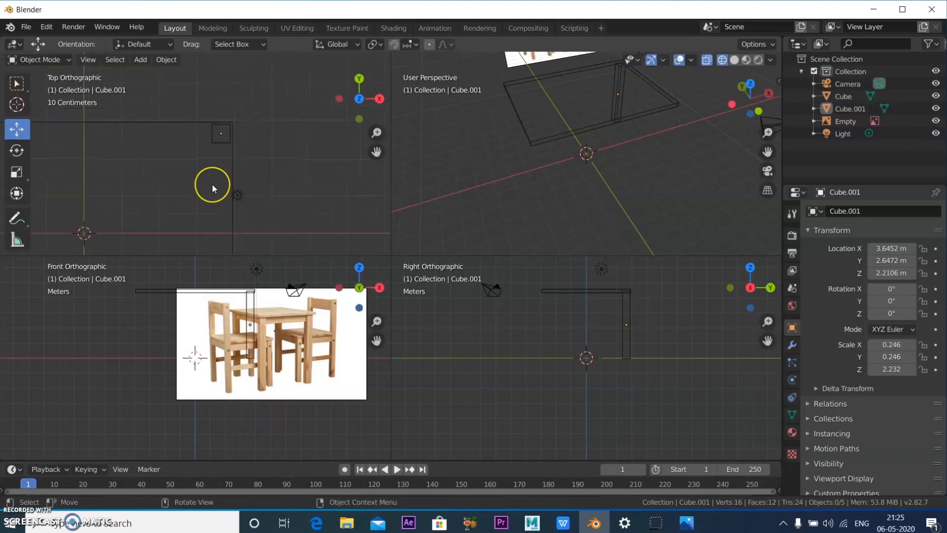
pyautogui.scroll(-1, 212, 185)
pyautogui.keyDown('shift'); pyautogui.moveTo(211, 179); pyautogui.dragTo(288, 169, button='middle'); pyautogui.keyUp('shift')
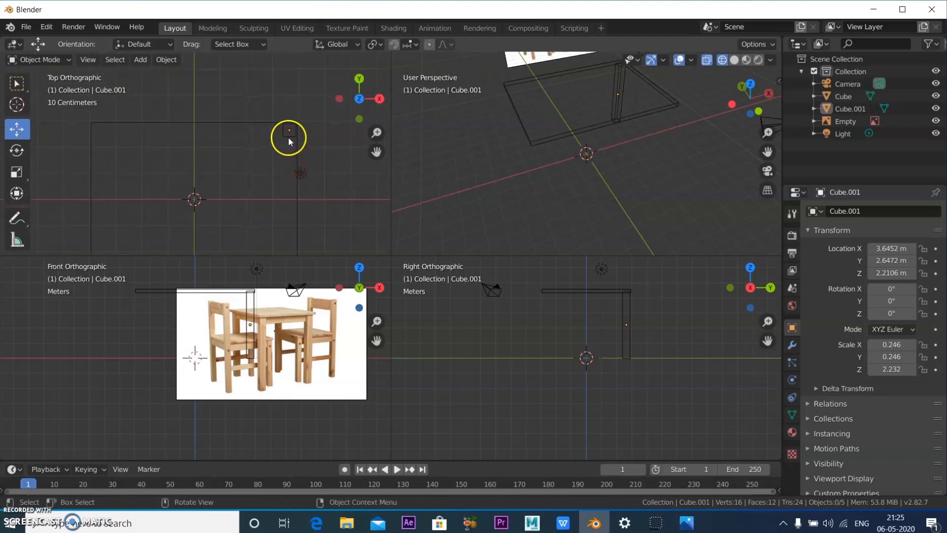
pyautogui.click(289, 140)
pyautogui.press('shift')
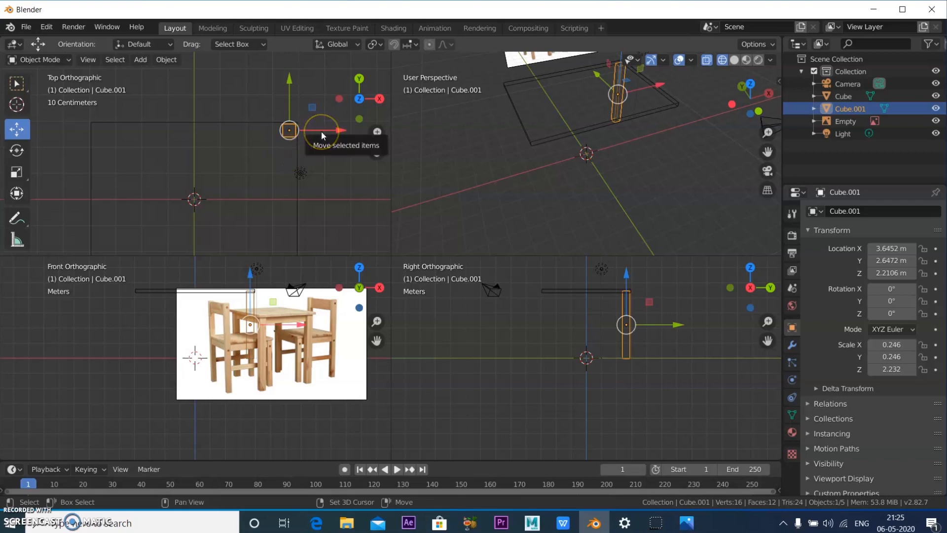
pyautogui.hotkey('shift', 'd')
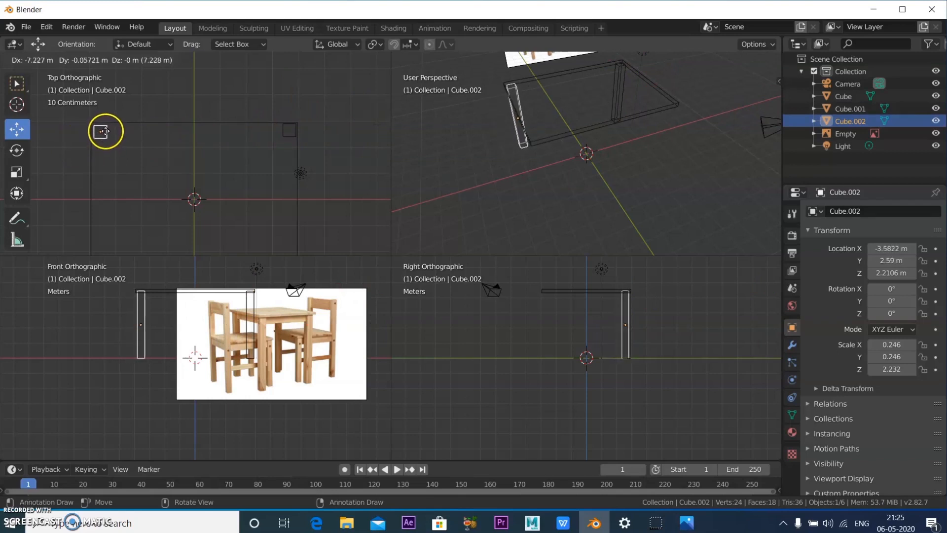
pyautogui.click(102, 131)
# Nudge the duplicated leg along X to about -3.59 m.
pyautogui.scroll(4, 78, 133)
pyautogui.keyDown('shift'); pyautogui.moveTo(101, 146); pyautogui.dragTo(305, 179, button='middle'); pyautogui.keyUp('shift')
pyautogui.scroll(4, 218, 143)
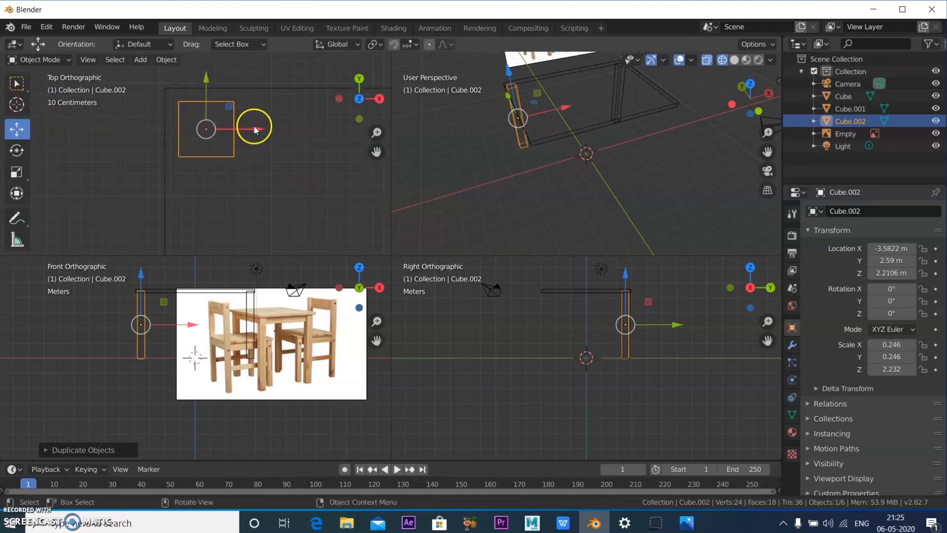
pyautogui.moveTo(250, 129); pyautogui.dragTo(246, 129)
# Shift the duplicated leg slightly along Y and X, closer to the tabletop's corner edges.
pyautogui.scroll(-5, 255, 135)
pyautogui.keyDown('shift'); pyautogui.moveTo(294, 173); pyautogui.dragTo(152, 163, button='middle'); pyautogui.keyUp('shift')
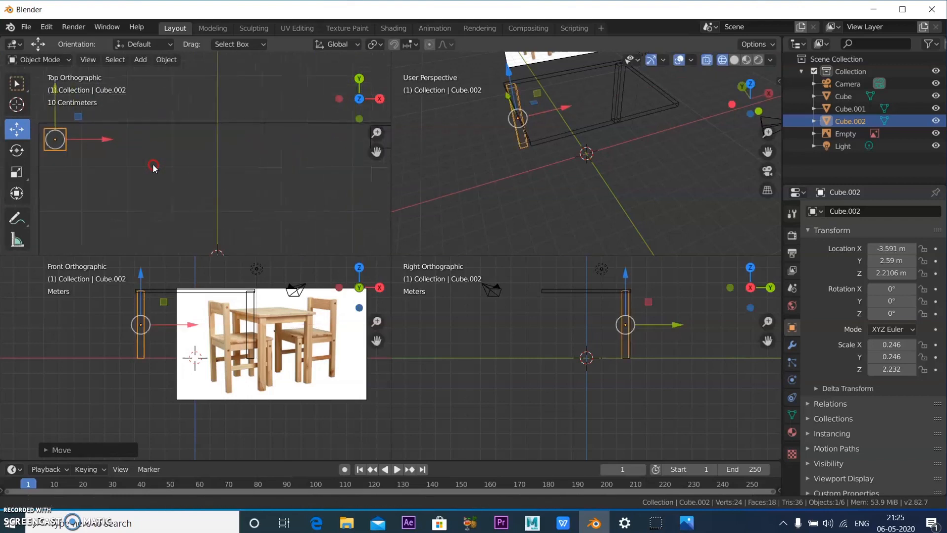
pyautogui.scroll(-5, 217, 173)
pyautogui.scroll(4, 225, 166)
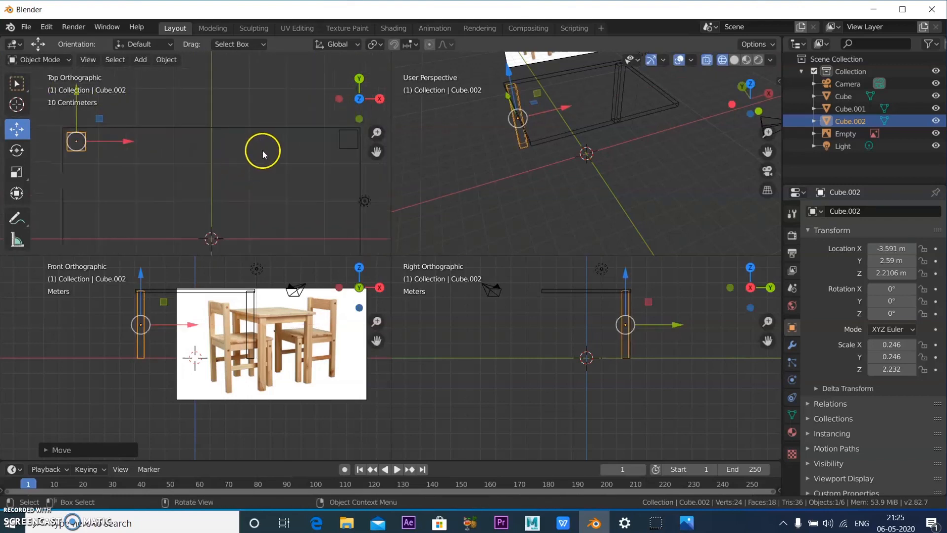
pyautogui.scroll(3, 68, 129)
pyautogui.keyDown('shift'); pyautogui.moveTo(129, 158); pyautogui.dragTo(332, 205, button='middle'); pyautogui.keyUp('shift')
pyautogui.scroll(6, 147, 156)
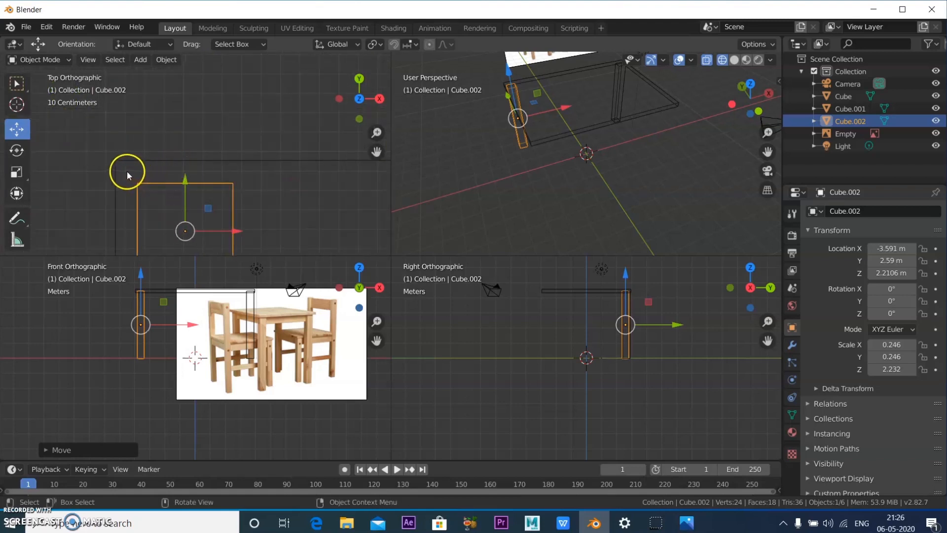
pyautogui.moveTo(186, 185); pyautogui.dragTo(193, 171)
pyautogui.moveTo(228, 220); pyautogui.dragTo(216, 221)
# Fine-tune the first leg's position at its corner to about X 3.653 m, Y 2.650 m and deselect it.
pyautogui.scroll(-8, 236, 200)
pyautogui.keyDown('shift'); pyautogui.moveTo(303, 212); pyautogui.dragTo(498, 182, button='middle'); pyautogui.keyUp('shift')
pyautogui.scroll(5, 176, 171)
pyautogui.keyDown('shift'); pyautogui.moveTo(177, 171); pyautogui.dragTo(281, 156, button='middle'); pyautogui.keyUp('shift')
pyautogui.scroll(8, 207, 175)
pyautogui.scroll(-2, 313, 195)
pyautogui.keyDown('shift'); pyautogui.moveTo(303, 195); pyautogui.dragTo(235, 178, button='middle'); pyautogui.keyUp('shift')
pyautogui.click(264, 161)
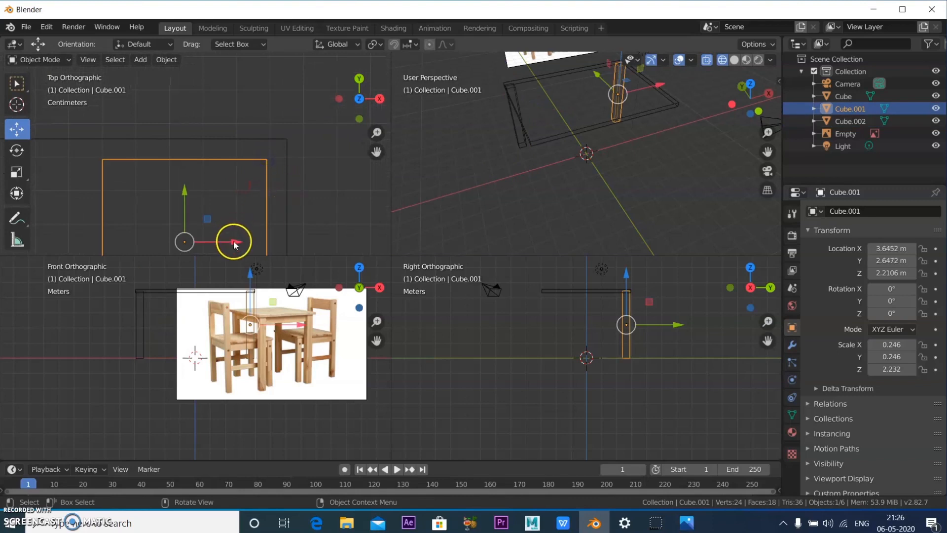
pyautogui.moveTo(235, 242); pyautogui.dragTo(238, 242)
pyautogui.click(171, 180)
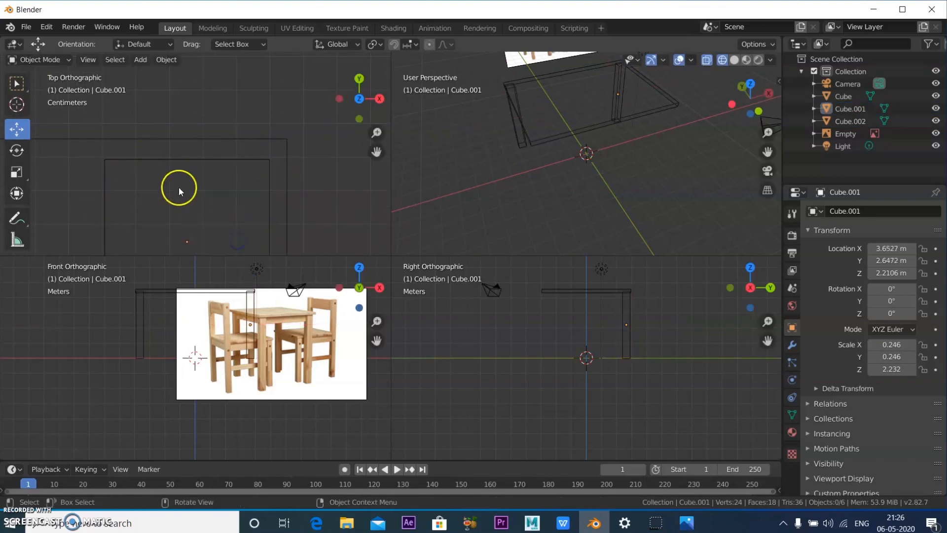
pyautogui.click(211, 159)
pyautogui.moveTo(187, 192); pyautogui.dragTo(186, 188)
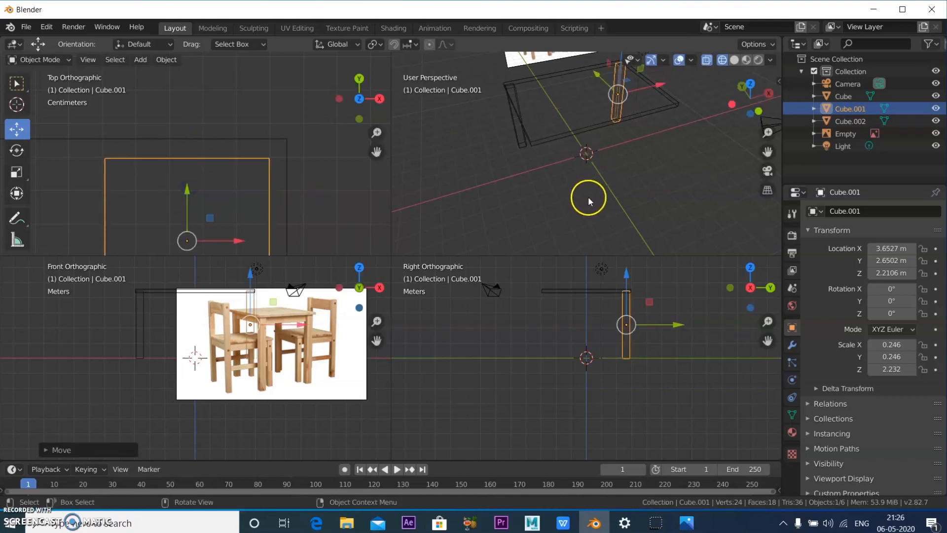
pyautogui.click(454, 229)
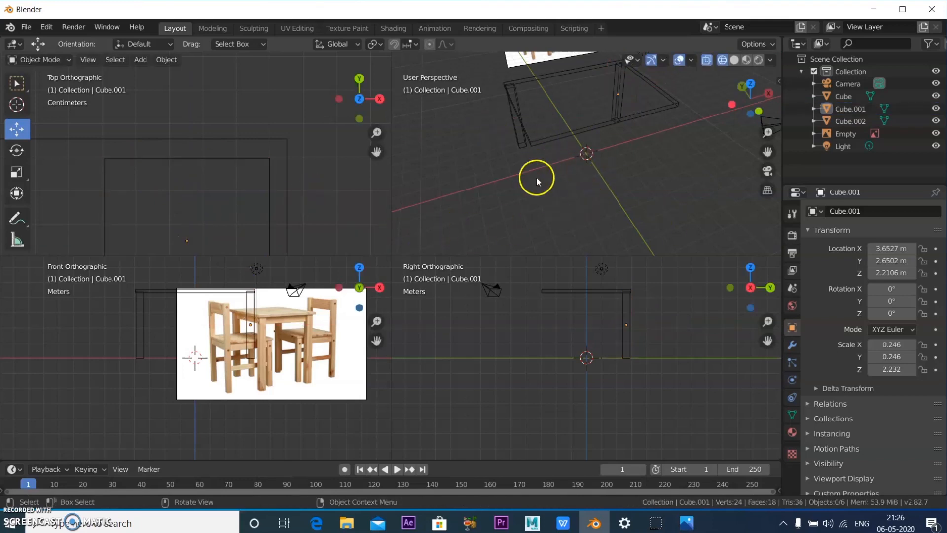
# Rename the tabletop object as TableTop.
pyautogui.moveTo(490, 197); pyautogui.dragTo(599, 143, button='middle')
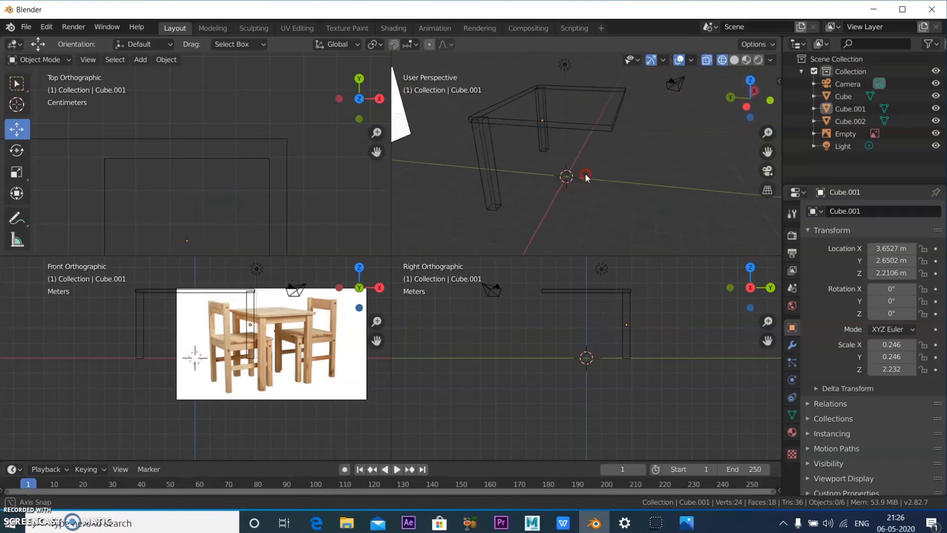
pyautogui.click(605, 129)
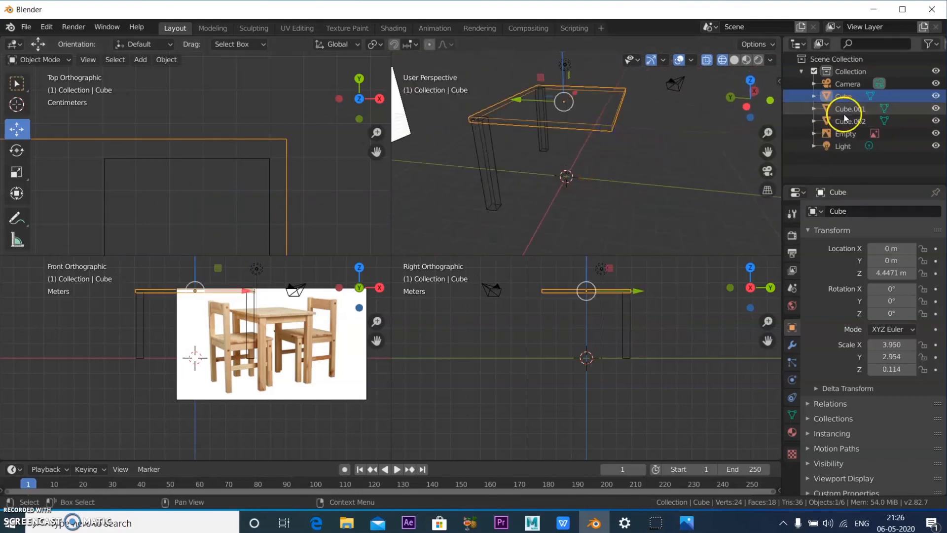
pyautogui.doubleClick(845, 98)
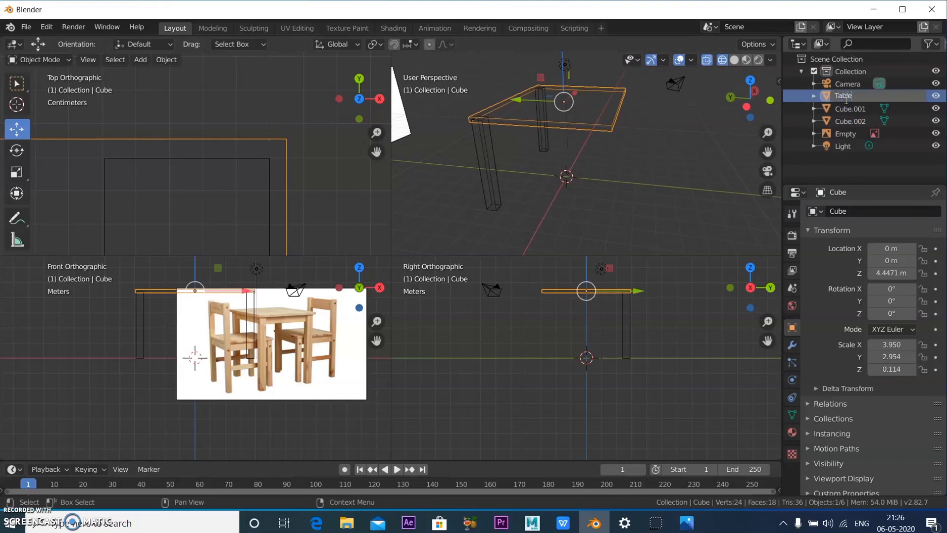
pyautogui.write('TableTop')
pyautogui.press('Return')
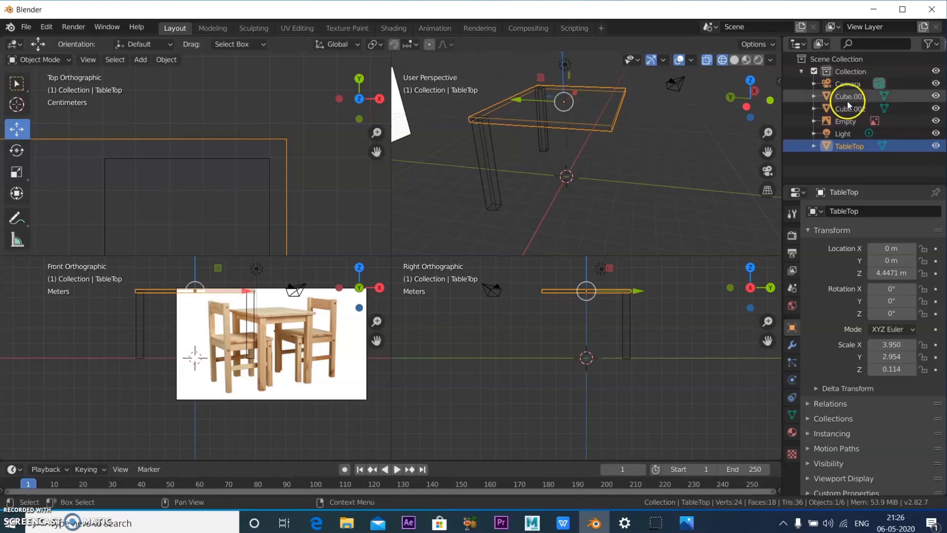
# Rename the first leg, Cube.001, as TableLeg1.
pyautogui.click(845, 96)
pyautogui.doubleClick(846, 97)
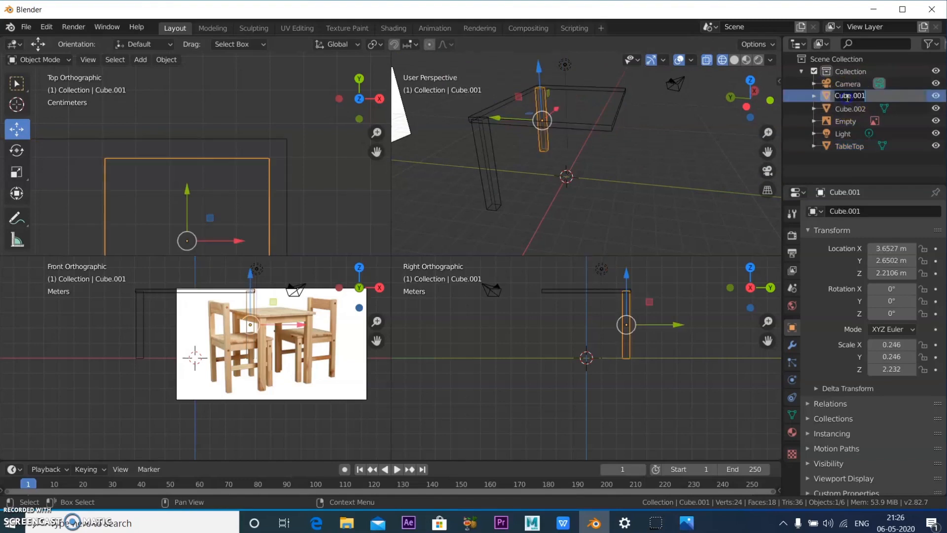
pyautogui.write('Leg1')
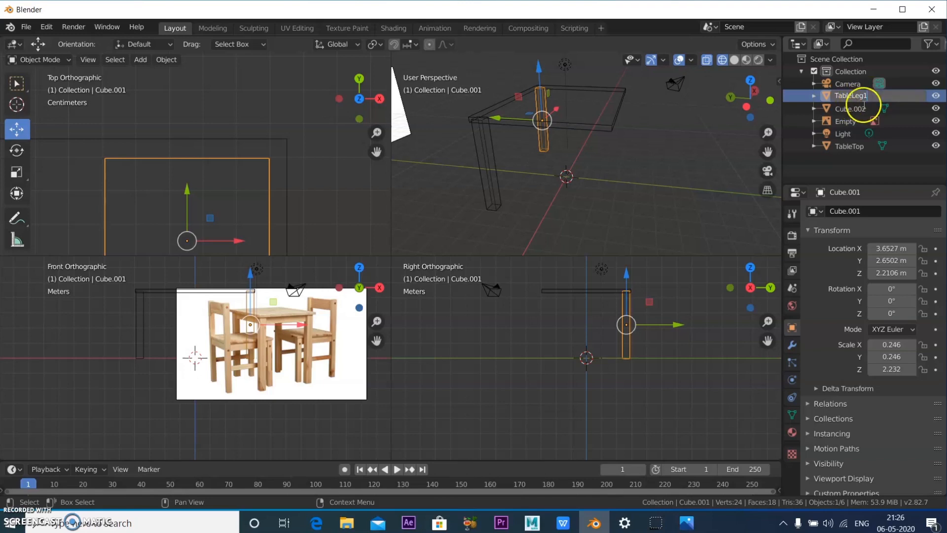
pyautogui.click(856, 109)
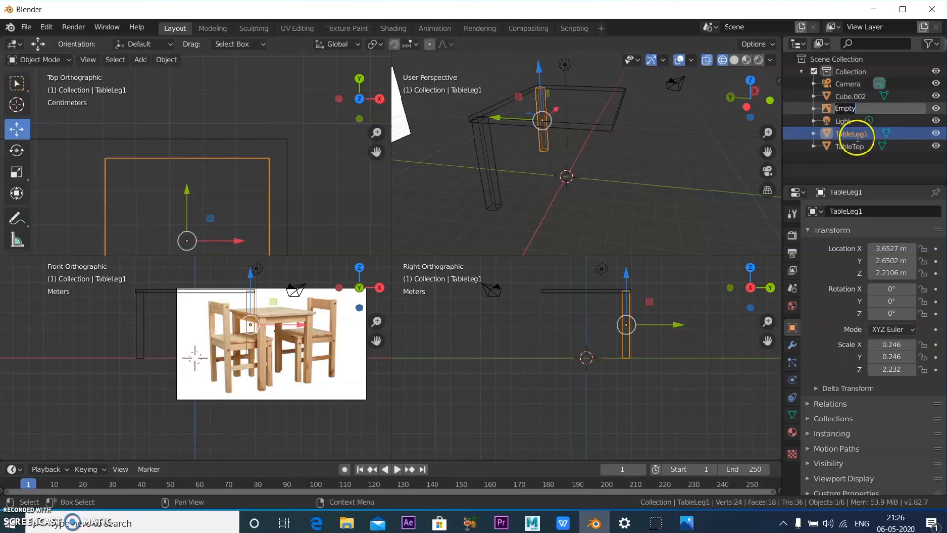
# Rename the second leg, Cube.002, as TableLeg2, reusing the name copied from TableLeg1.
pyautogui.doubleClick(859, 96)
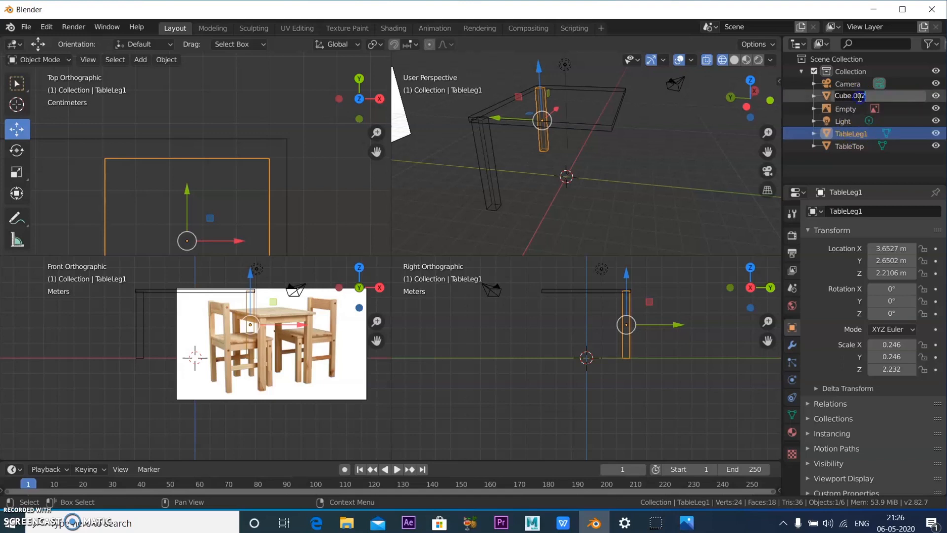
pyautogui.doubleClick(859, 133)
pyautogui.hotkey('ctrl', 'c')
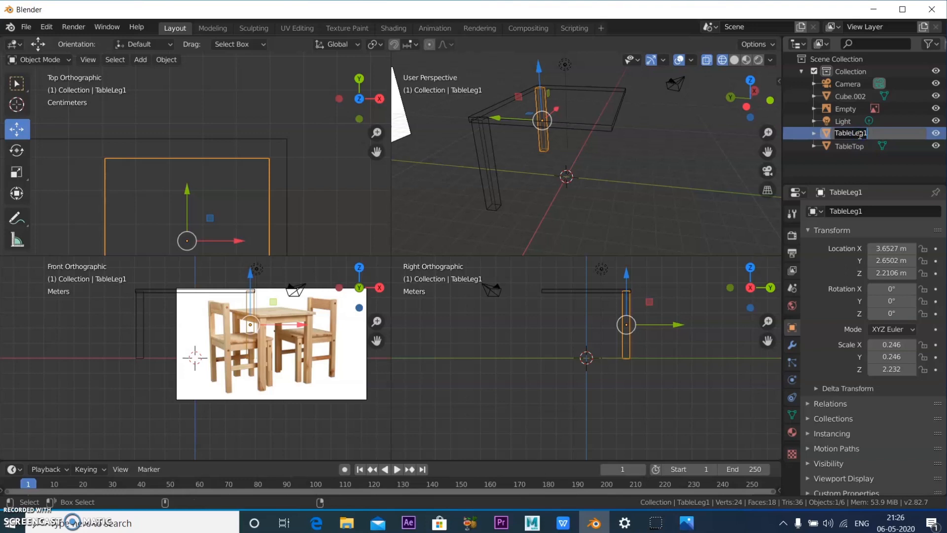
pyautogui.doubleClick(851, 96)
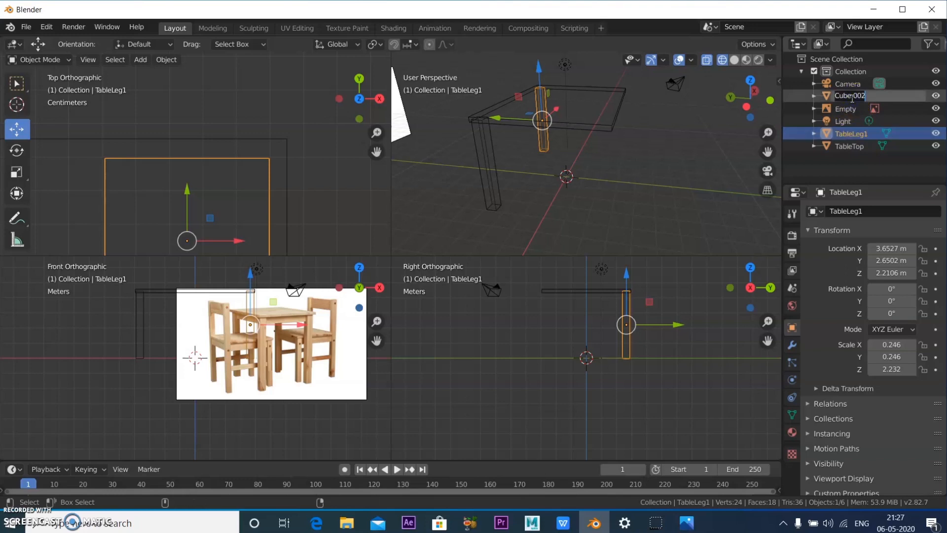
pyautogui.hotkey('ctrl', 'v')
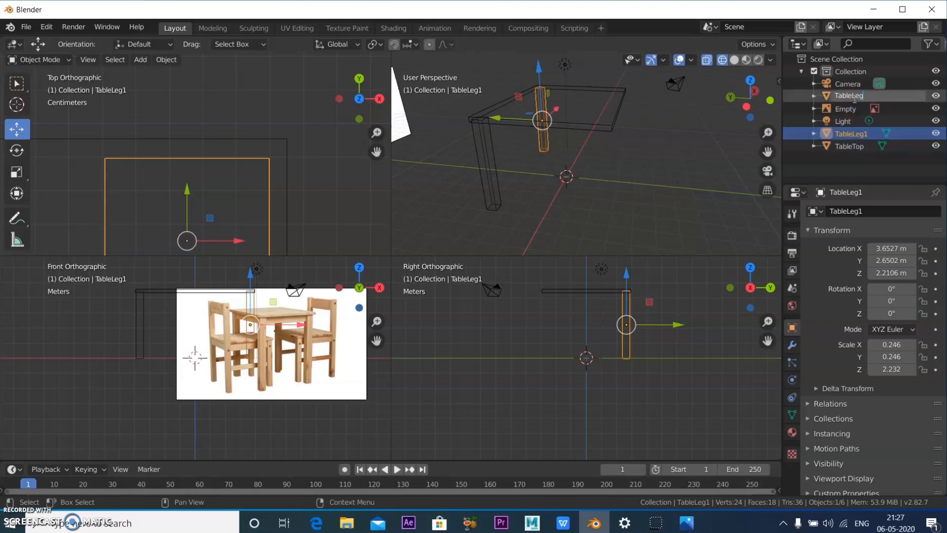
pyautogui.press('Return')
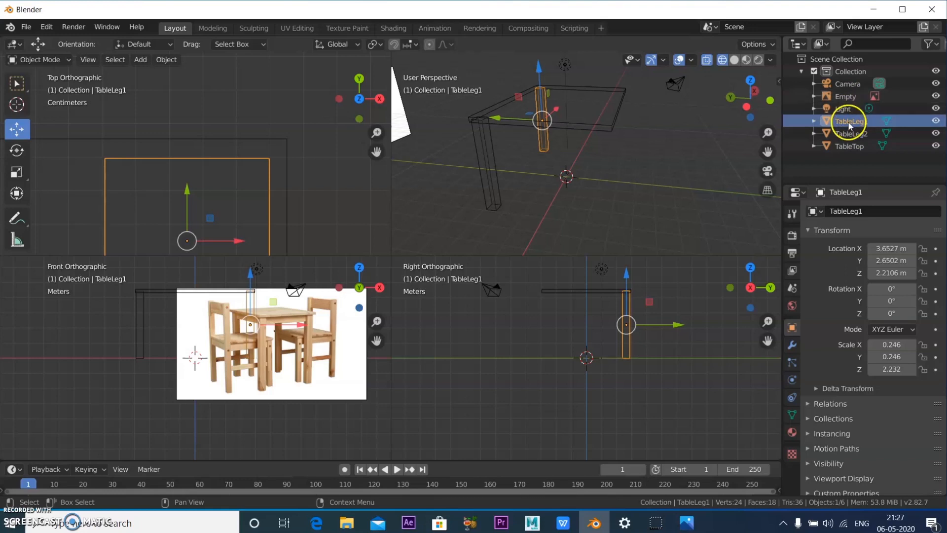
# Duplicate TableLeg1 and TableLeg2 together and place the copies at the tabletop's opposite edge, at about Y -2.543 m.
pyautogui.scroll(-8, 235, 123)
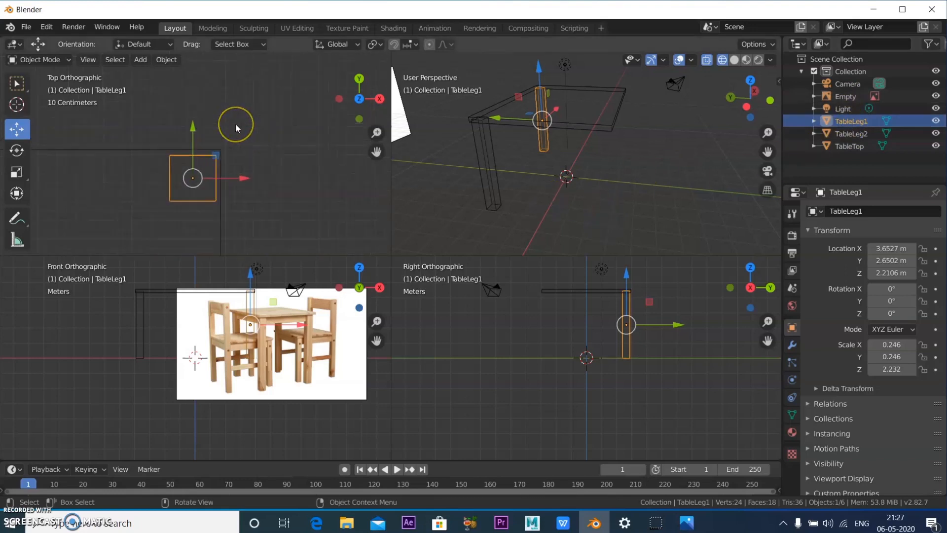
pyautogui.keyDown('shift'); pyautogui.moveTo(233, 145); pyautogui.dragTo(377, 107, button='middle'); pyautogui.keyUp('shift')
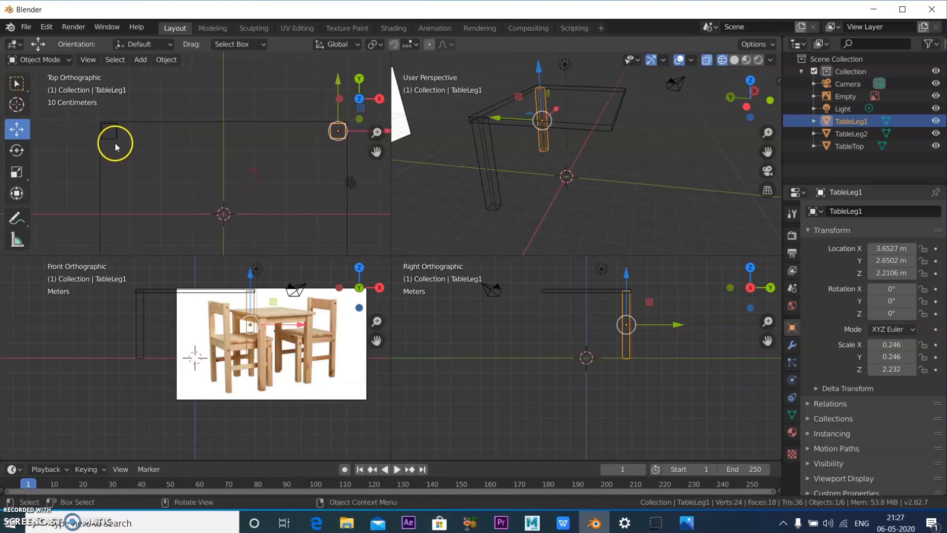
pyautogui.keyDown('shift'); pyautogui.click(115, 140); pyautogui.keyUp('shift')
pyautogui.scroll(-1, 171, 165)
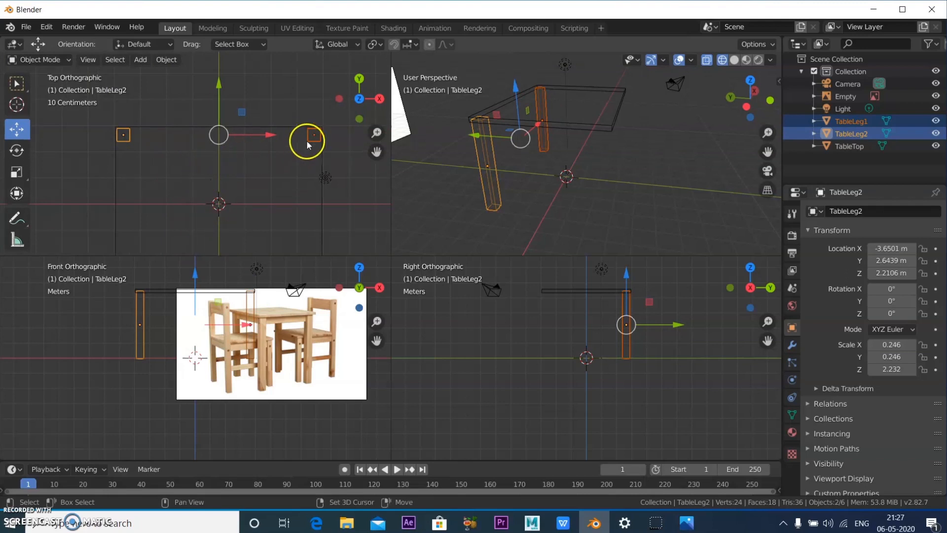
pyautogui.hotkey('shift', 'd')
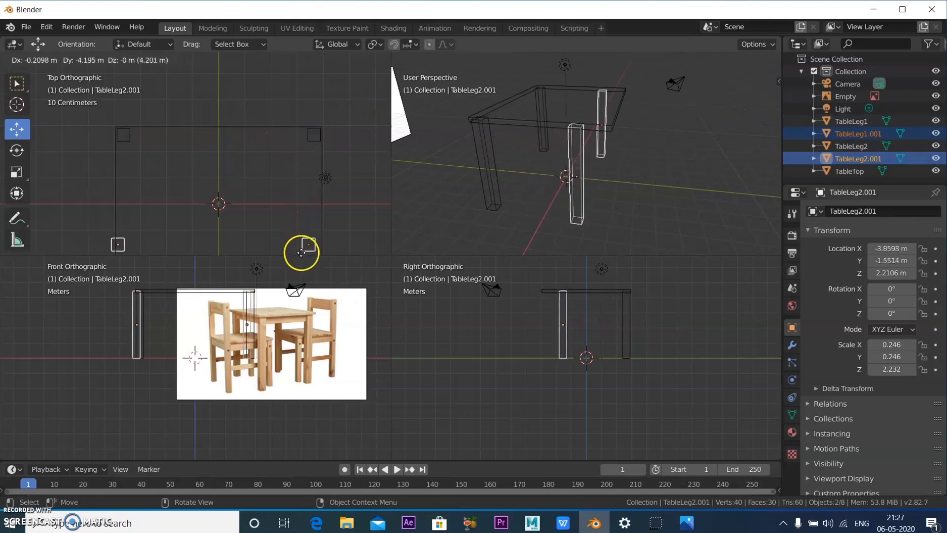
pyautogui.click(304, 74)
pyautogui.scroll(-2, 273, 144)
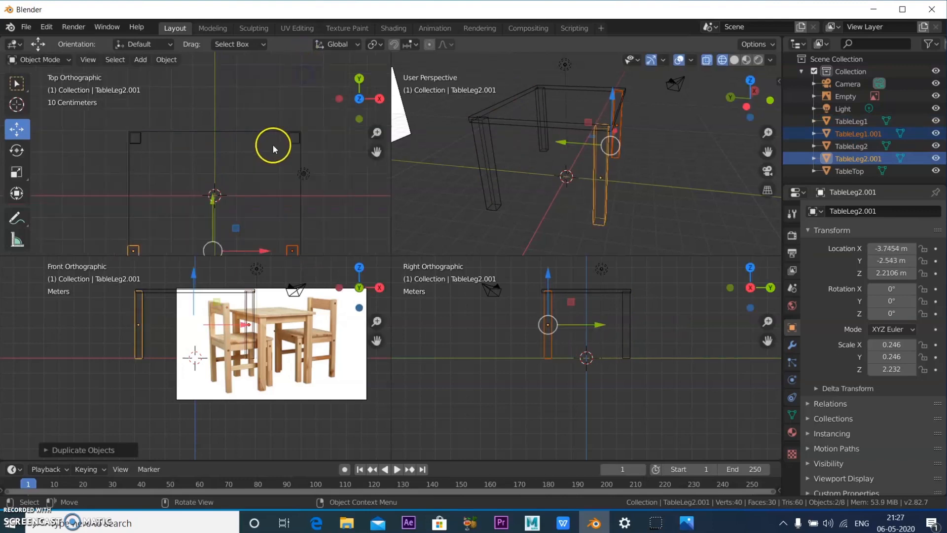
pyautogui.scroll(2, 171, 195)
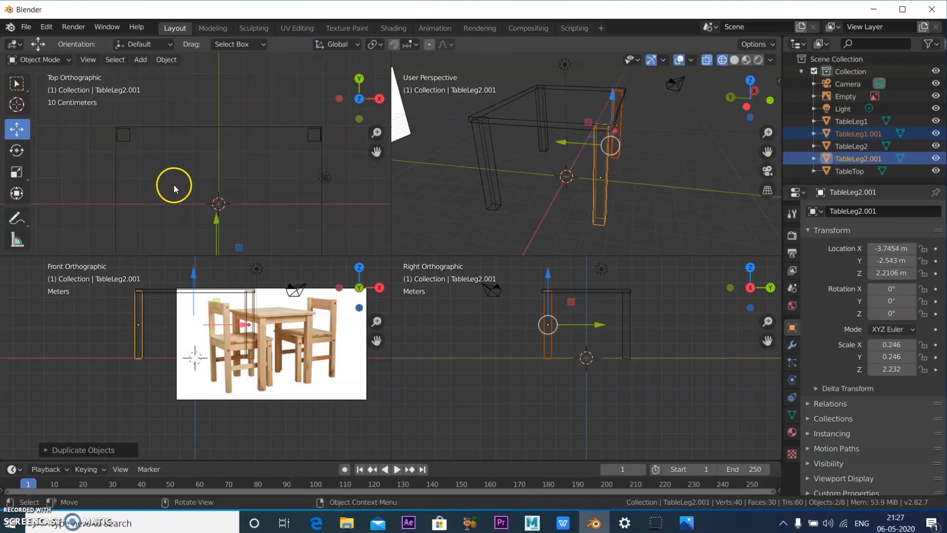
# Shift the copied leg TableLeg1.001 along X and Y so it sits just inside its tabletop corner.
pyautogui.keyDown('shift'); pyautogui.moveTo(184, 166); pyautogui.dragTo(197, 54, button='middle'); pyautogui.keyUp('shift')
pyautogui.scroll(5, 170, 166)
pyautogui.scroll(-3, 229, 168)
pyautogui.keyDown('shift'); pyautogui.moveTo(223, 171); pyautogui.dragTo(103, 171, button='middle'); pyautogui.keyUp('shift')
pyautogui.scroll(4, 159, 160)
pyautogui.keyDown('shift'); pyautogui.moveTo(200, 175); pyautogui.dragTo(103, 177, button='middle'); pyautogui.keyUp('shift')
pyautogui.scroll(5, 221, 182)
pyautogui.moveTo(344, 186); pyautogui.dragTo(368, 171)
pyautogui.keyDown('shift'); pyautogui.moveTo(329, 197); pyautogui.dragTo(259, 189, button='middle'); pyautogui.keyUp('shift')
pyautogui.moveTo(249, 119); pyautogui.dragTo(247, 144)
pyautogui.scroll(-8, 296, 204)
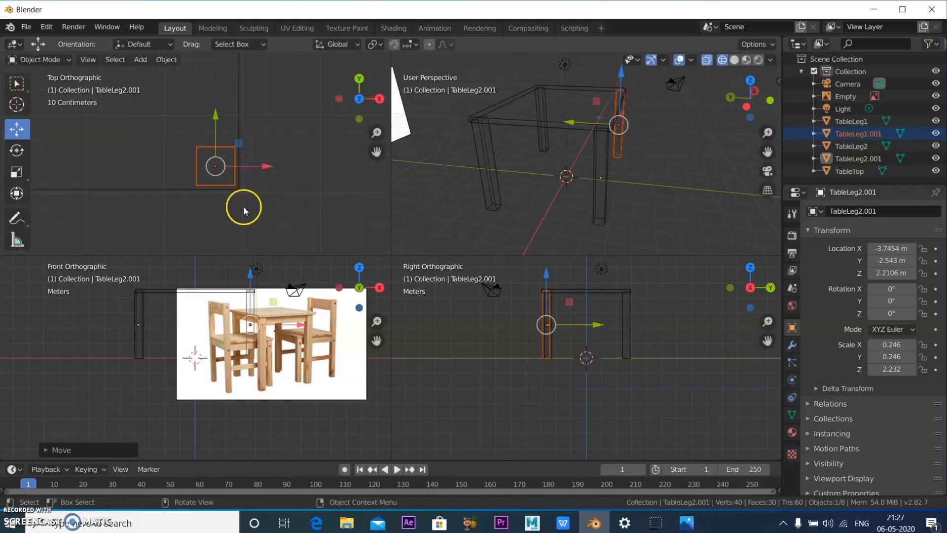
# Move the copied leg TableLeg2.001 inside its corner to about X -3.656 m, Y -2.656 m and deselect it.
pyautogui.keyDown('shift'); pyautogui.moveTo(164, 170); pyautogui.dragTo(432, 209, button='middle'); pyautogui.keyUp('shift')
pyautogui.keyDown('shift'); pyautogui.moveTo(202, 181); pyautogui.dragTo(245, 141, button='middle'); pyautogui.keyUp('shift')
pyautogui.scroll(9, 189, 148)
pyautogui.click(193, 172)
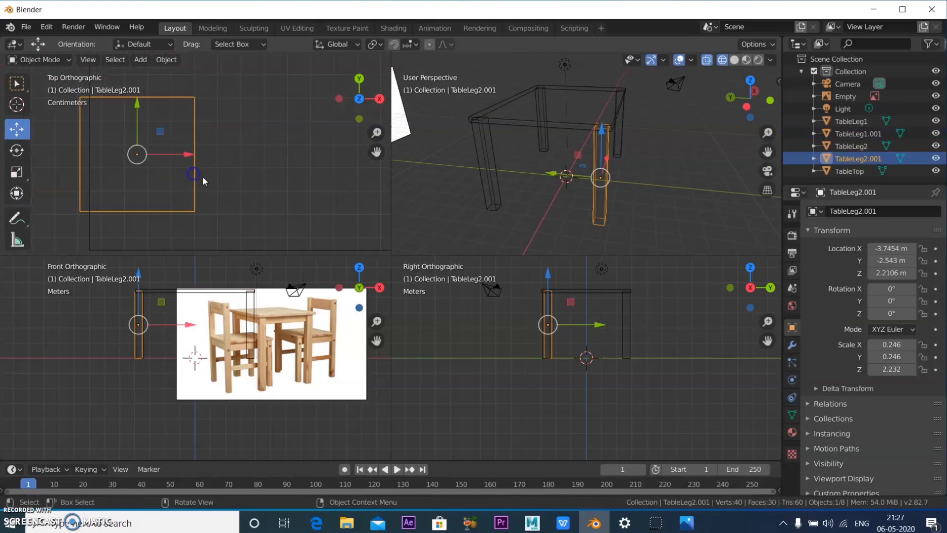
pyautogui.moveTo(189, 156); pyautogui.dragTo(211, 158)
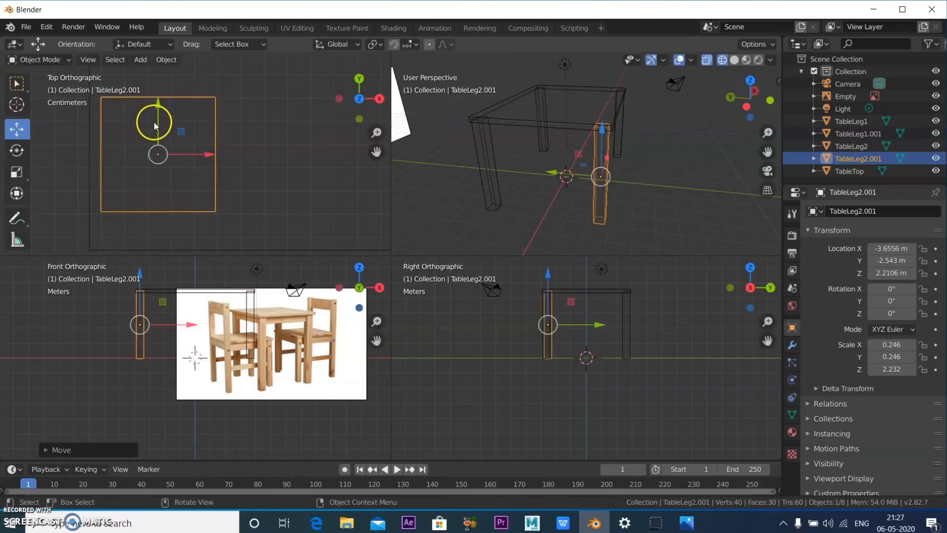
pyautogui.moveTo(156, 120); pyautogui.dragTo(157, 143)
pyautogui.click(469, 211)
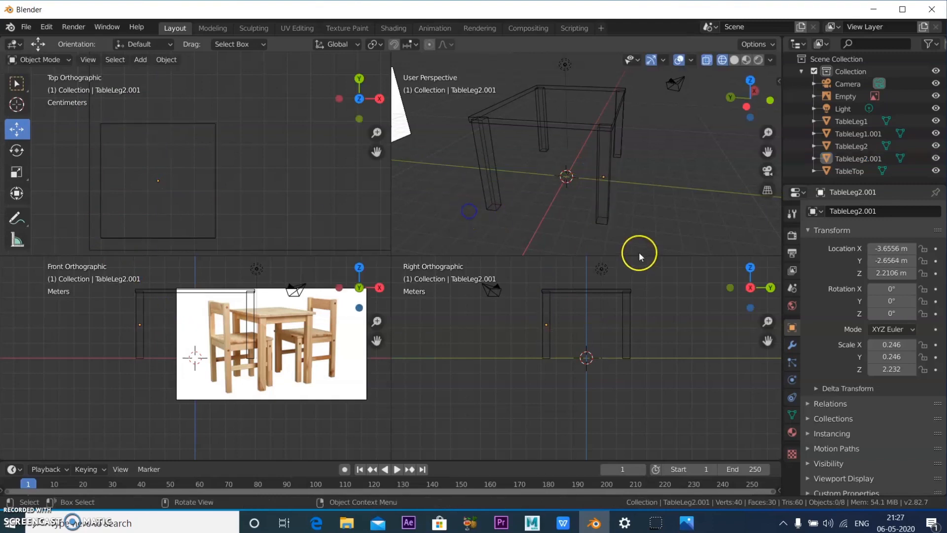
# Inspect the four-legged table in solid shading with X-ray turned off.
pyautogui.moveTo(623, 166)
pyautogui.mouseDown(button='middle')
pyautogui.moveTo(565, 175)
pyautogui.moveTo(582, 176)
pyautogui.moveTo(556, 163)
pyautogui.moveTo(598, 154)
pyautogui.moveTo(620, 167)
pyautogui.mouseUp(button='middle')
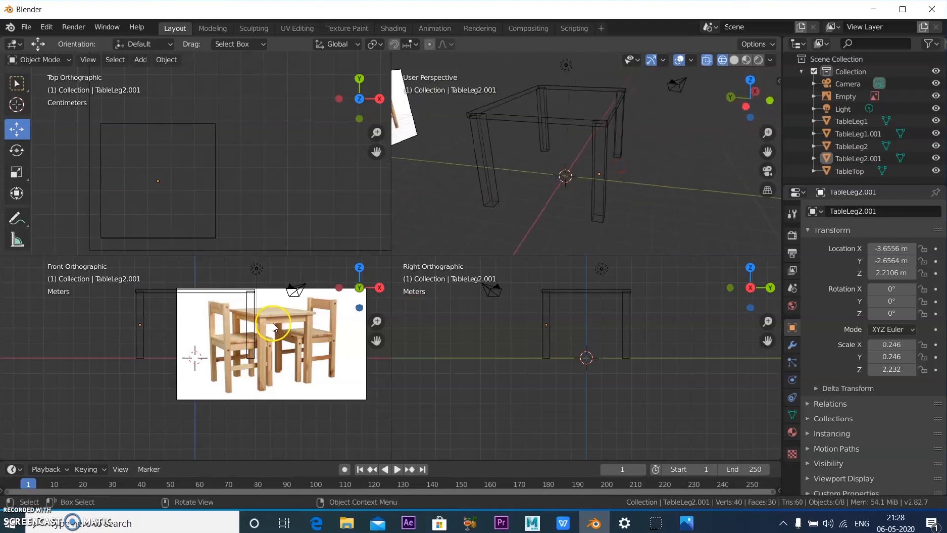
pyautogui.moveTo(637, 199); pyautogui.dragTo(639, 175, button='middle')
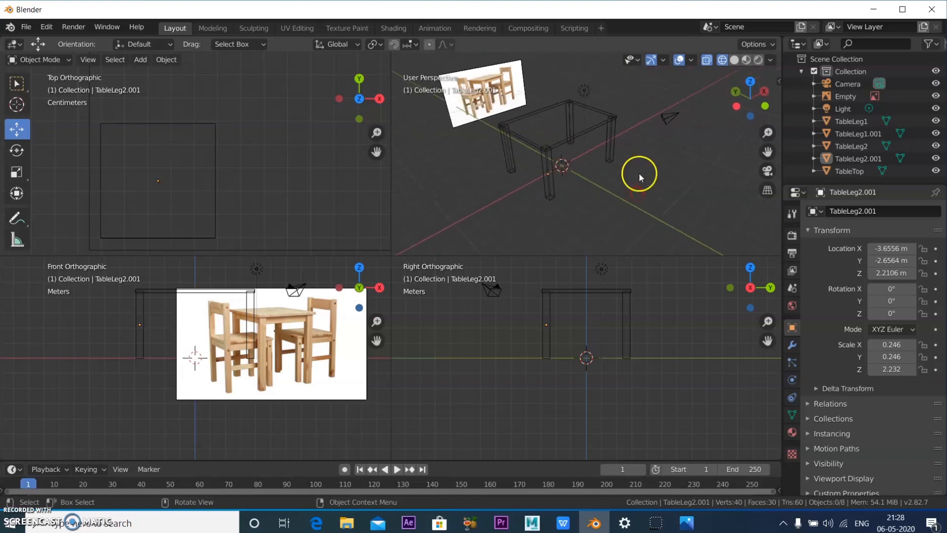
pyautogui.click(733, 60)
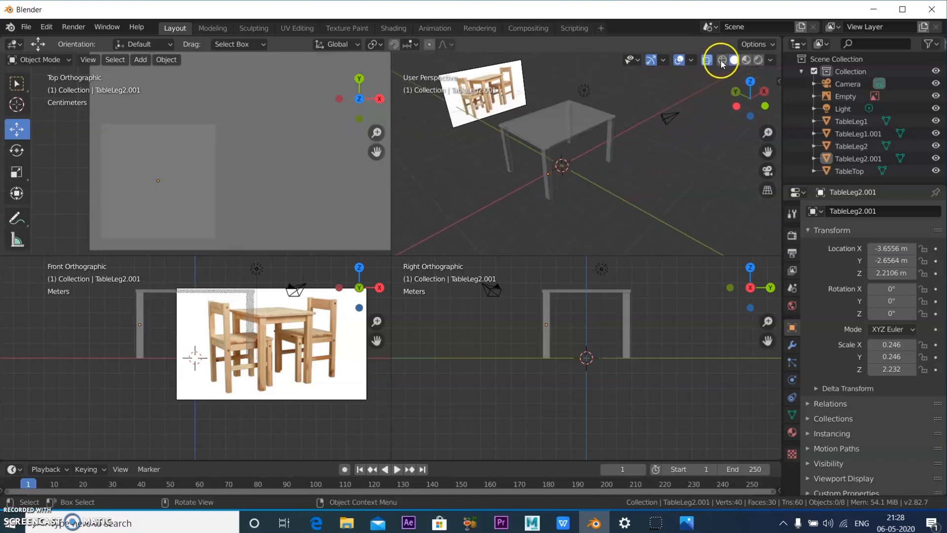
pyautogui.click(707, 61)
pyautogui.moveTo(649, 188); pyautogui.dragTo(636, 204, button='middle')
# Duplicate the TableTop object in place, keeping the copy at the original's position.
pyautogui.click(580, 132)
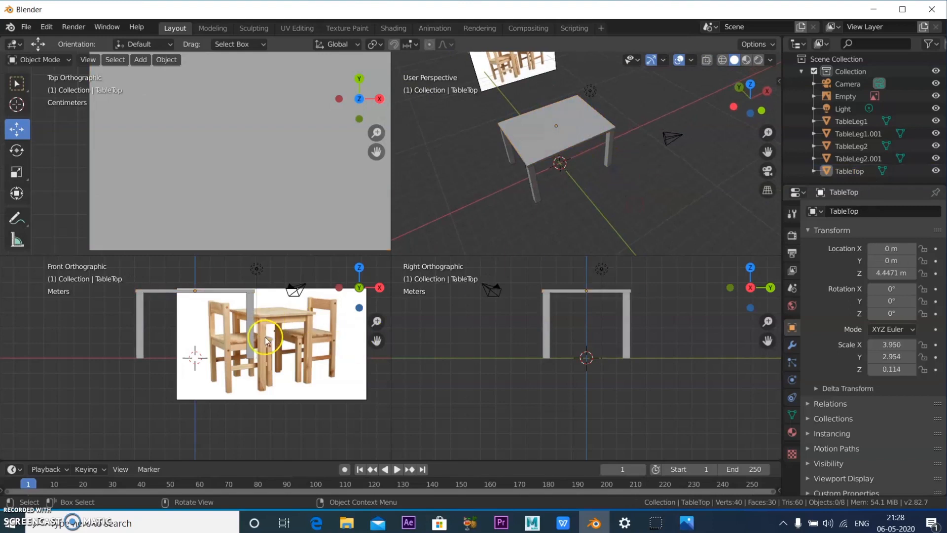
pyautogui.scroll(3, 274, 337)
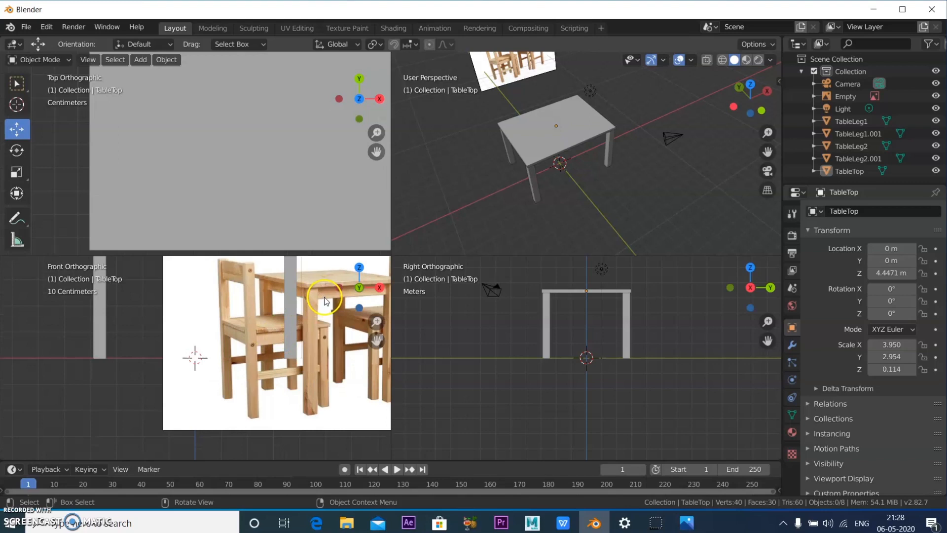
pyautogui.moveTo(627, 204)
pyautogui.mouseDown(button='middle')
pyautogui.moveTo(634, 205)
pyautogui.moveTo(616, 197)
pyautogui.moveTo(634, 203)
pyautogui.mouseUp(button='middle')
pyautogui.click(582, 129)
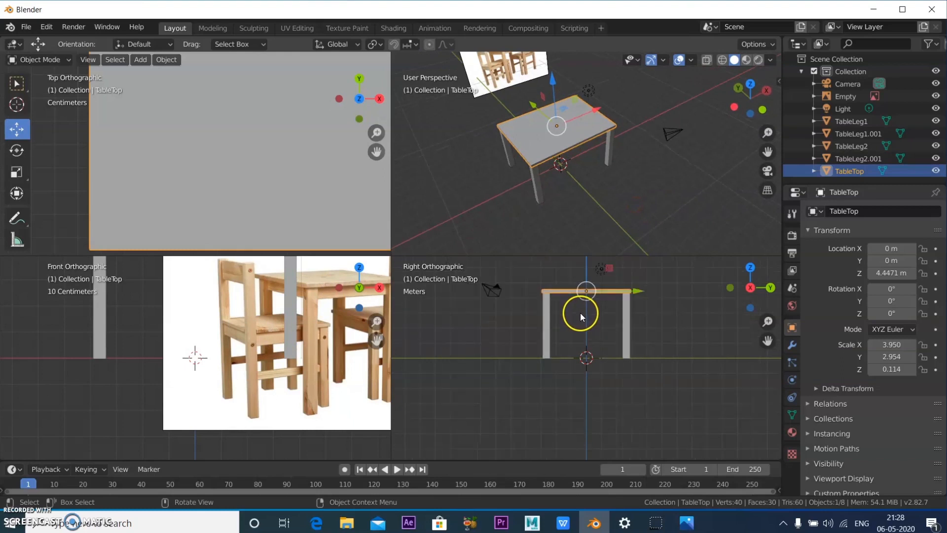
pyautogui.scroll(-2, 269, 189)
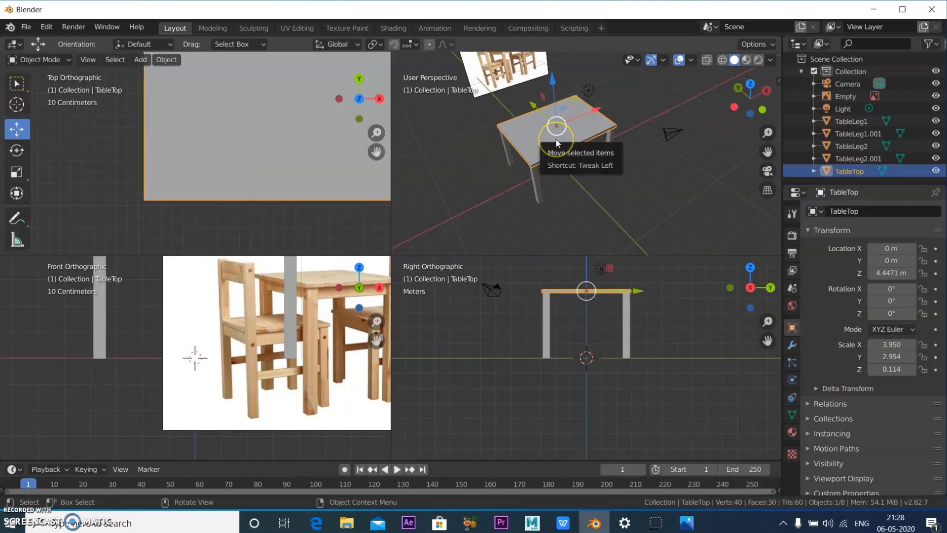
pyautogui.hotkey('shift', 'd')
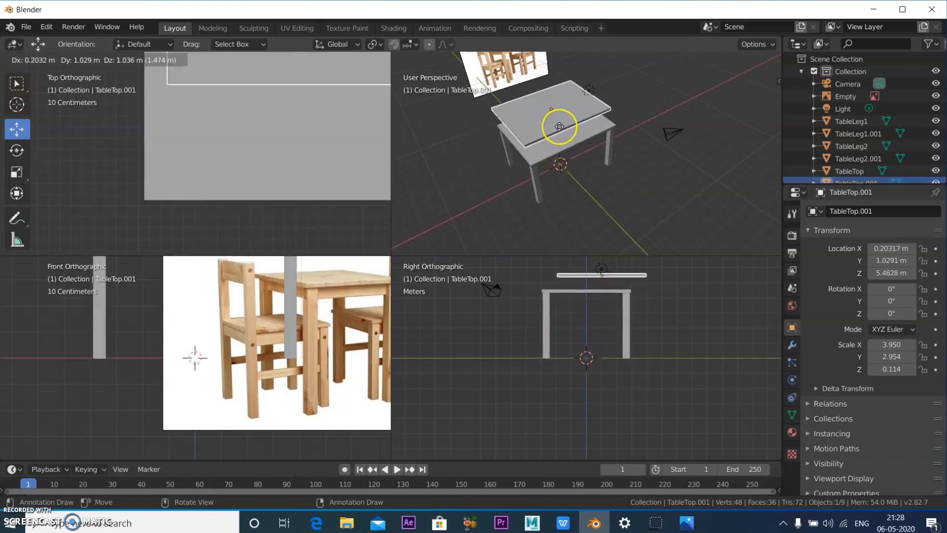
pyautogui.rightClick(558, 139)
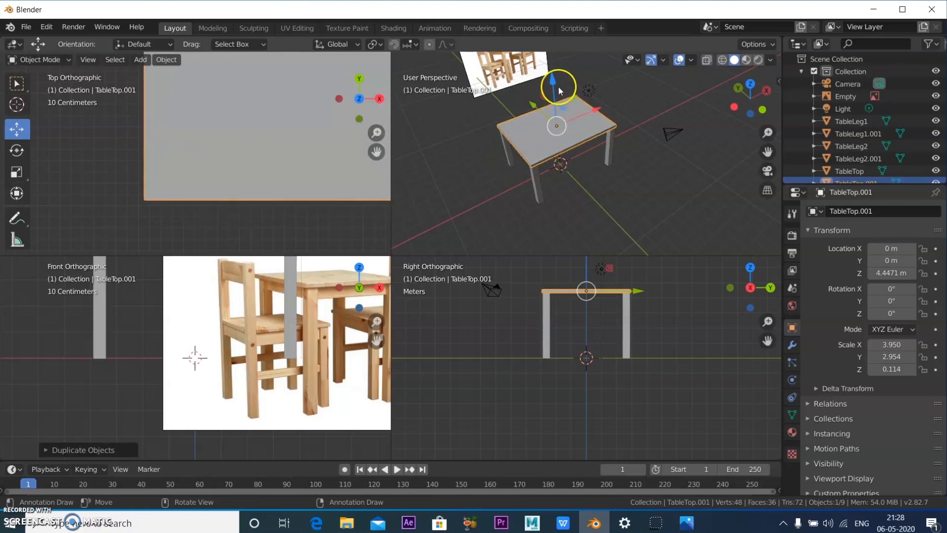
# Turn X-ray back on and return the views to wireframe shading, with the whole tabletop framed from above.
pyautogui.scroll(-6, 279, 177)
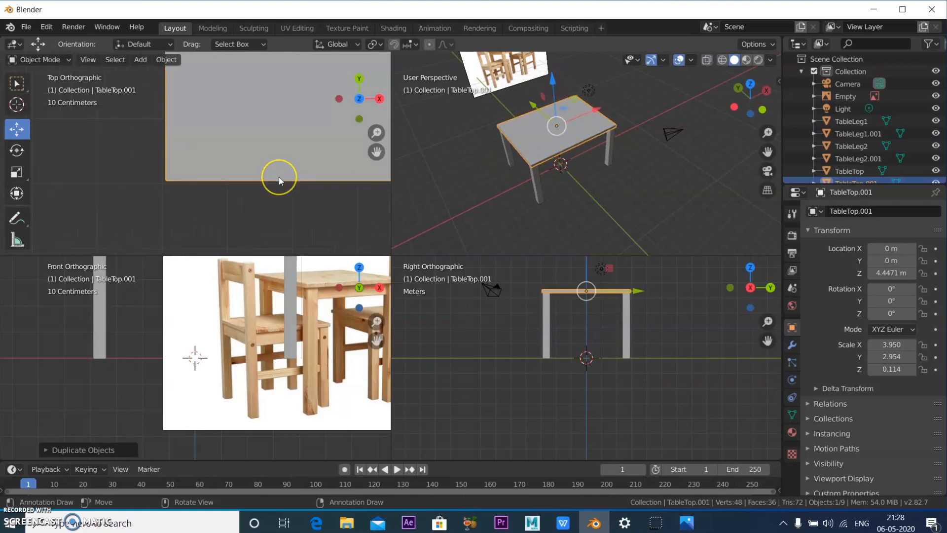
pyautogui.keyDown('shift'); pyautogui.moveTo(300, 169); pyautogui.dragTo(186, 229, button='middle'); pyautogui.keyUp('shift')
pyautogui.scroll(-2, 241, 191)
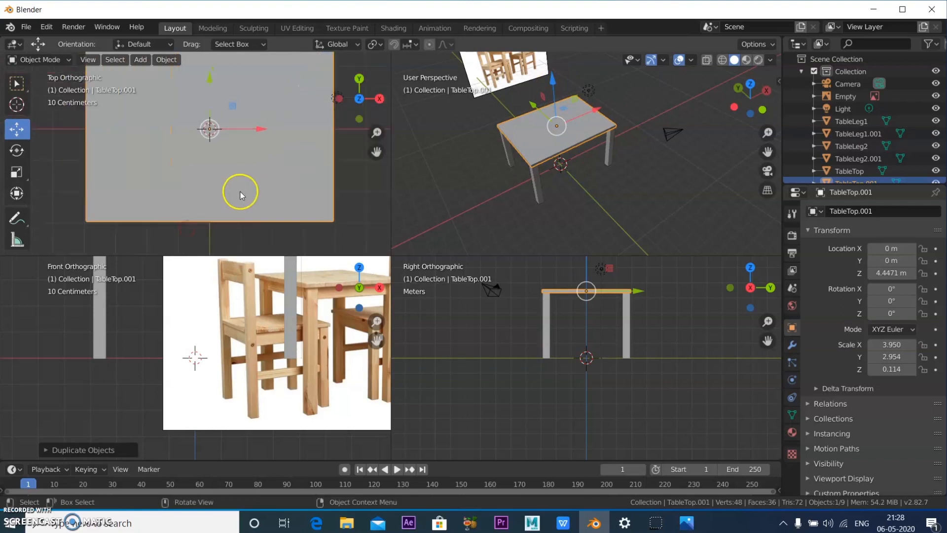
pyautogui.click(709, 60)
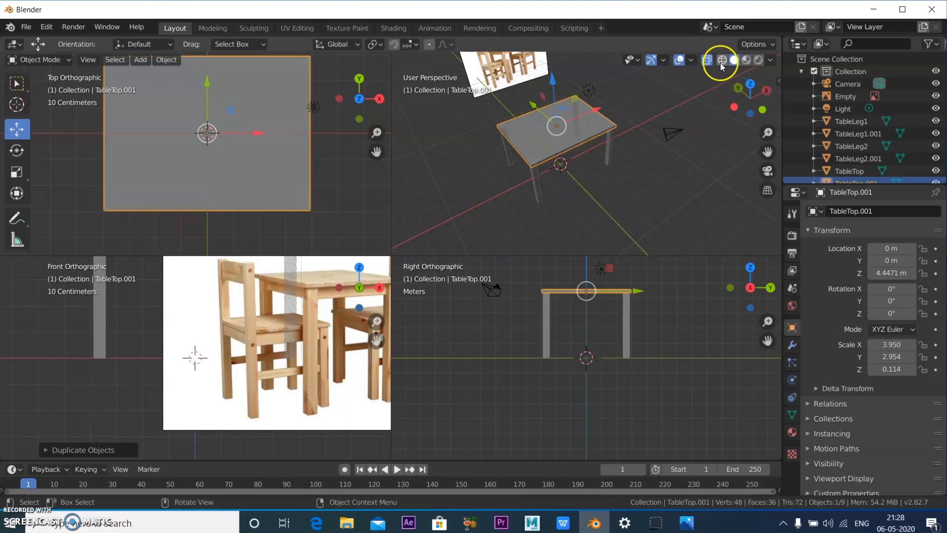
pyautogui.click(720, 60)
pyautogui.scroll(-1, 241, 128)
pyautogui.keyDown('shift'); pyautogui.moveTo(258, 138); pyautogui.dragTo(257, 152, button='middle'); pyautogui.keyUp('shift')
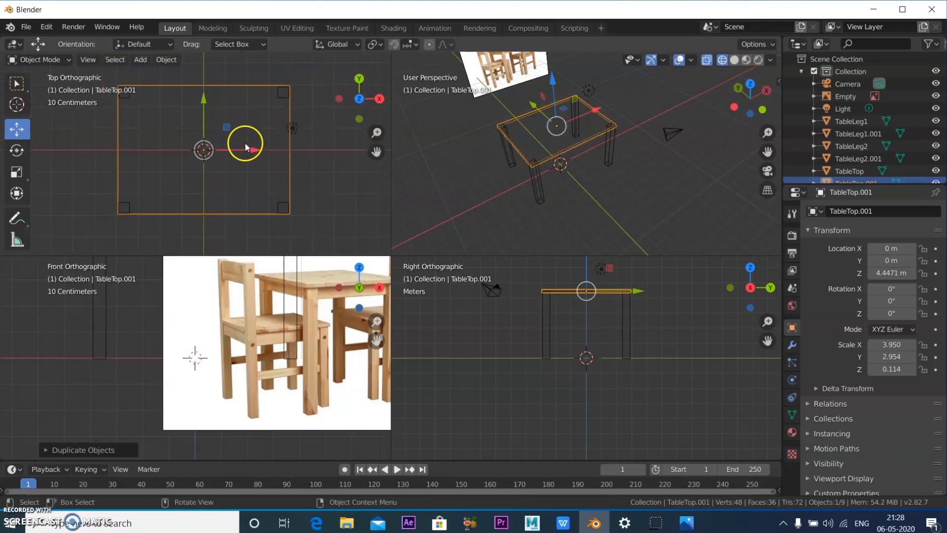
# Scale the tabletop copy inward to about 3.783 in X and 2.738 in Y, within the outer edges of the legs.
pyautogui.click(17, 172)
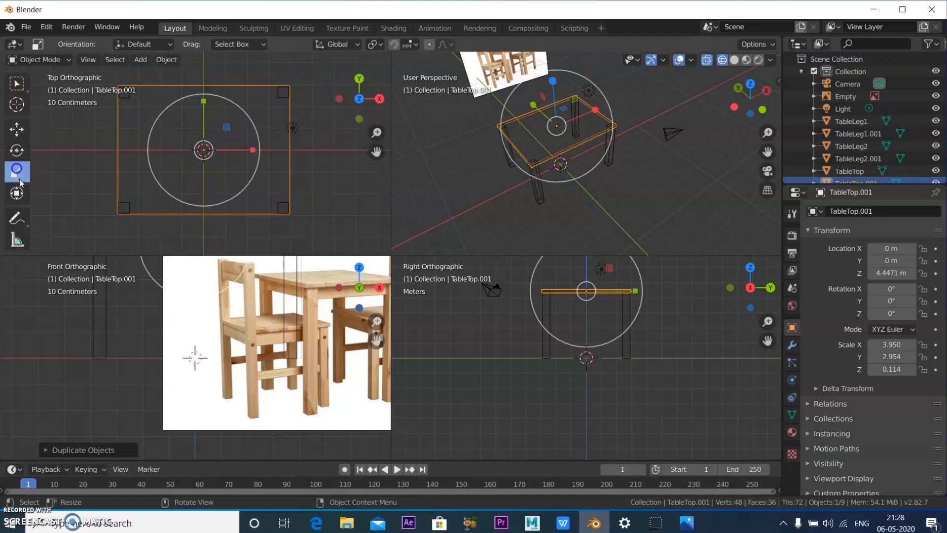
pyautogui.moveTo(252, 151); pyautogui.dragTo(250, 150)
pyautogui.moveTo(204, 104); pyautogui.dragTo(201, 108)
pyautogui.scroll(2, 227, 133)
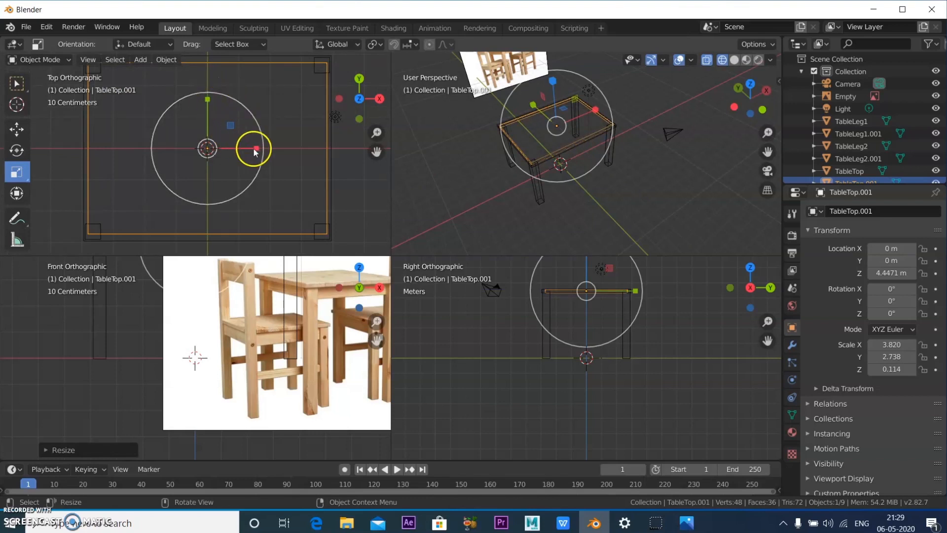
pyautogui.moveTo(255, 148); pyautogui.dragTo(255, 150)
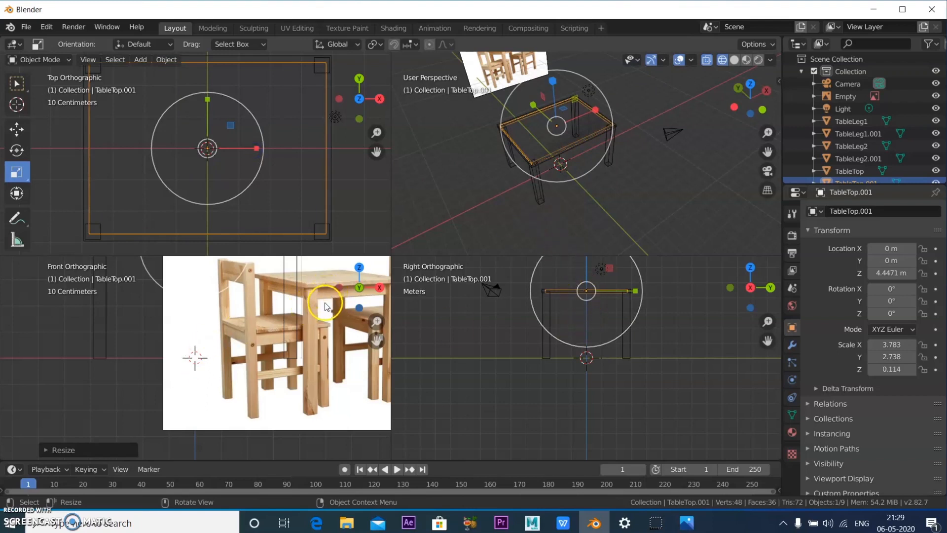
# Thicken the tabletop copy along Z to a scale of about 0.287.
pyautogui.press('s')
pyautogui.press('z')
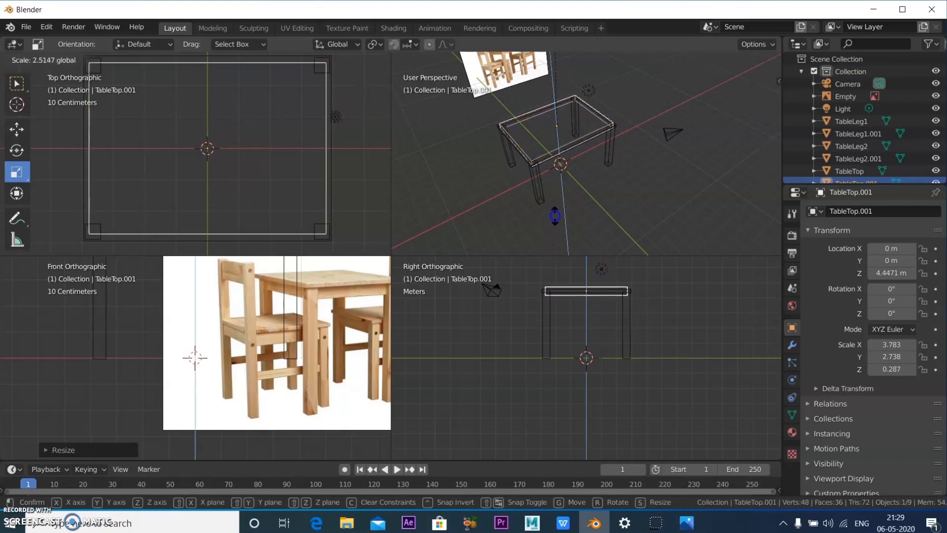
pyautogui.click(554, 216)
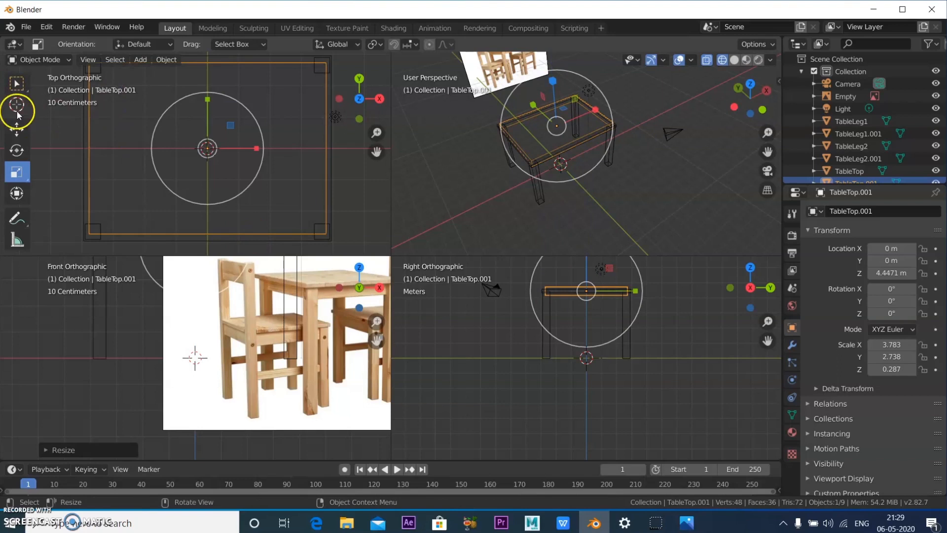
# Lower the tabletop copy along Z to about 4.0195 m, just beneath the tabletop, and deselect it.
pyautogui.click(16, 130)
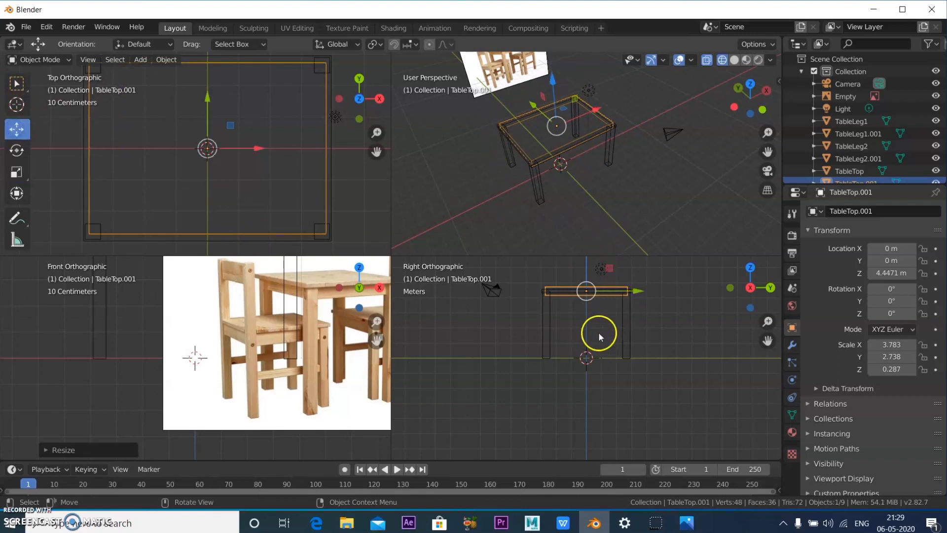
pyautogui.press('g')
pyautogui.press('z')
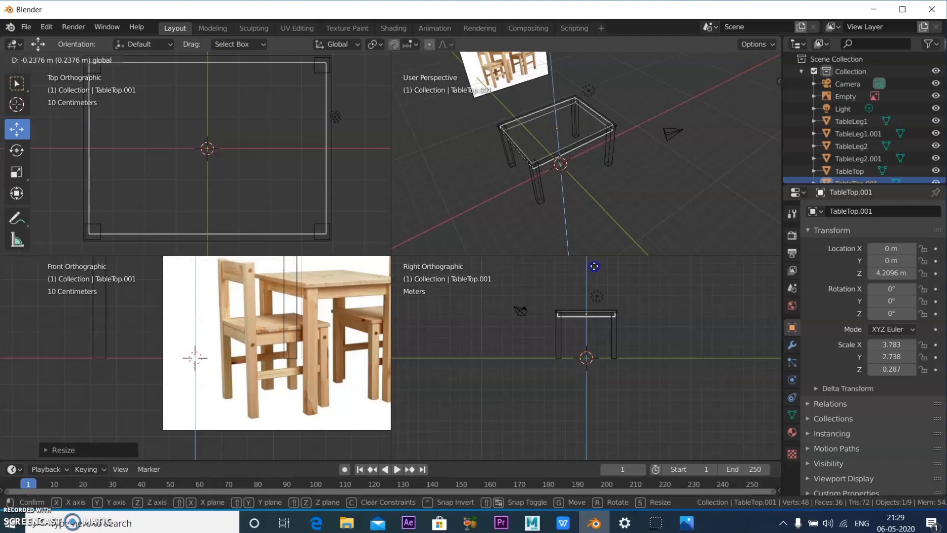
pyautogui.click(607, 248)
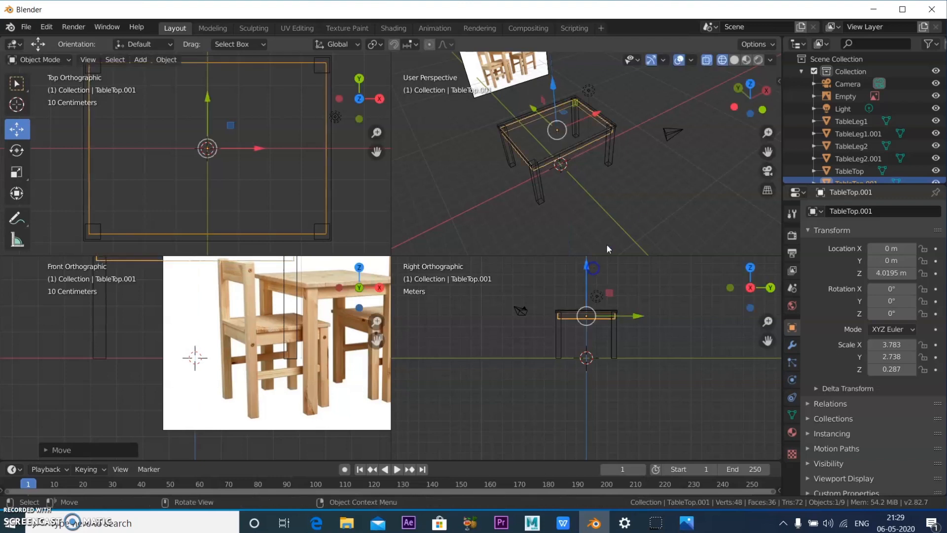
pyautogui.click(630, 214)
# Switch to solid shading with X-ray off and inspect the table from several angles in a maximized perspective view.
pyautogui.moveTo(614, 212)
pyautogui.mouseDown(button='middle')
pyautogui.moveTo(626, 170)
pyautogui.moveTo(577, 179)
pyautogui.moveTo(593, 197)
pyautogui.moveTo(611, 177)
pyautogui.mouseUp(button='middle')
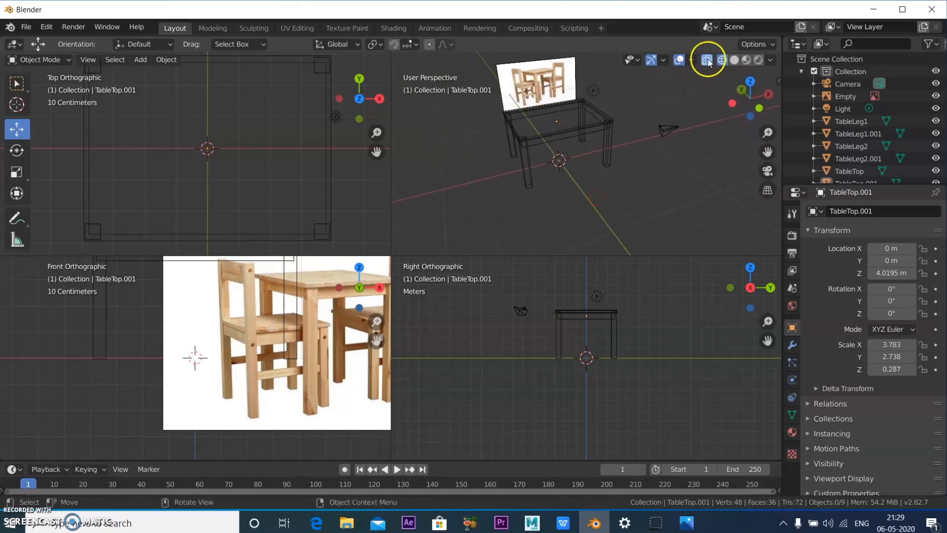
pyautogui.click(708, 61)
pyautogui.moveTo(591, 206)
pyautogui.mouseDown(button='middle')
pyautogui.moveTo(603, 205)
pyautogui.moveTo(576, 202)
pyautogui.moveTo(617, 185)
pyautogui.moveTo(600, 191)
pyautogui.mouseUp(button='middle')
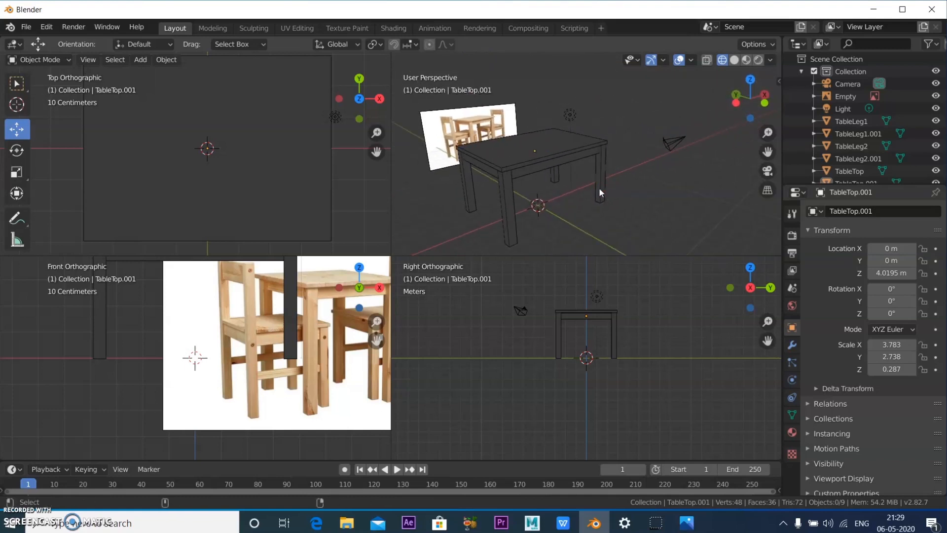
pyautogui.hotkey('ctrl', 'alt', 'q')
pyautogui.moveTo(499, 241); pyautogui.dragTo(586, 303, button='middle')
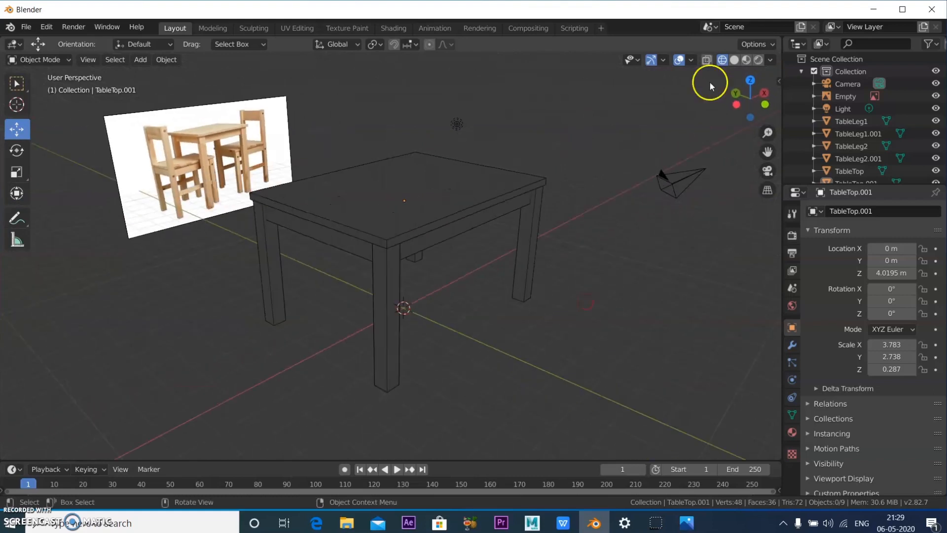
pyautogui.click(734, 61)
pyautogui.moveTo(660, 225); pyautogui.dragTo(611, 300, button='middle')
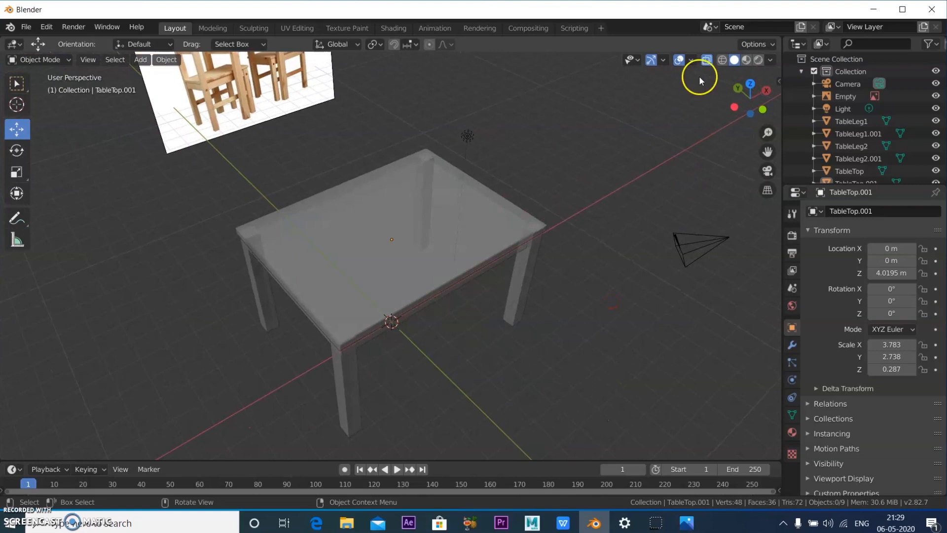
pyautogui.click(706, 61)
pyautogui.moveTo(614, 249); pyautogui.dragTo(493, 341, button='middle')
pyautogui.moveTo(400, 281); pyautogui.dragTo(424, 288, button='middle')
pyautogui.middleClick(448, 314)
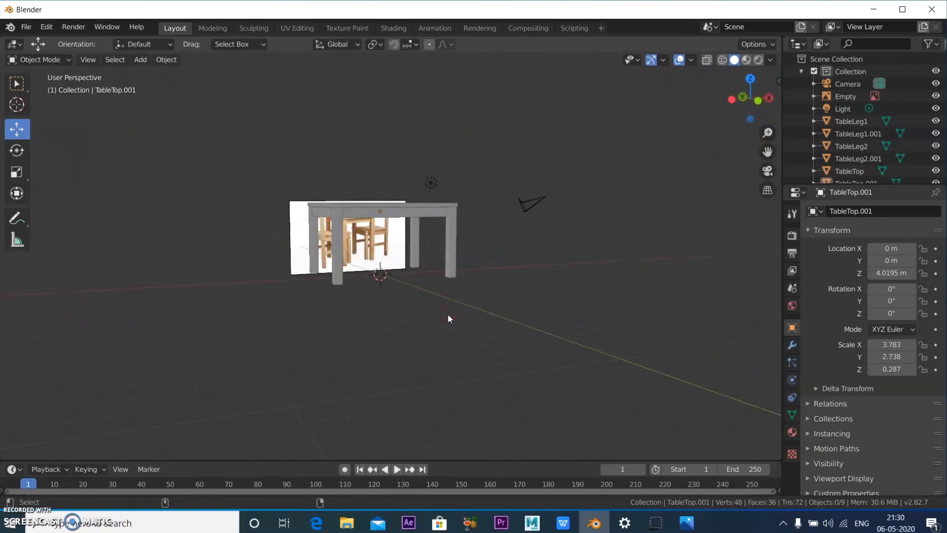
# Return to the four views, scale all four legs about 1.63 times along Z, and raise them until their feet rest on the ground.
pyautogui.hotkey('ctrl', 'alt', 'q')
pyautogui.scroll(5, 597, 351)
pyautogui.moveTo(581, 334); pyautogui.dragTo(614, 349)
pyautogui.keyDown('shift'); pyautogui.moveTo(480, 344); pyautogui.dragTo(519, 360); pyautogui.keyUp('shift')
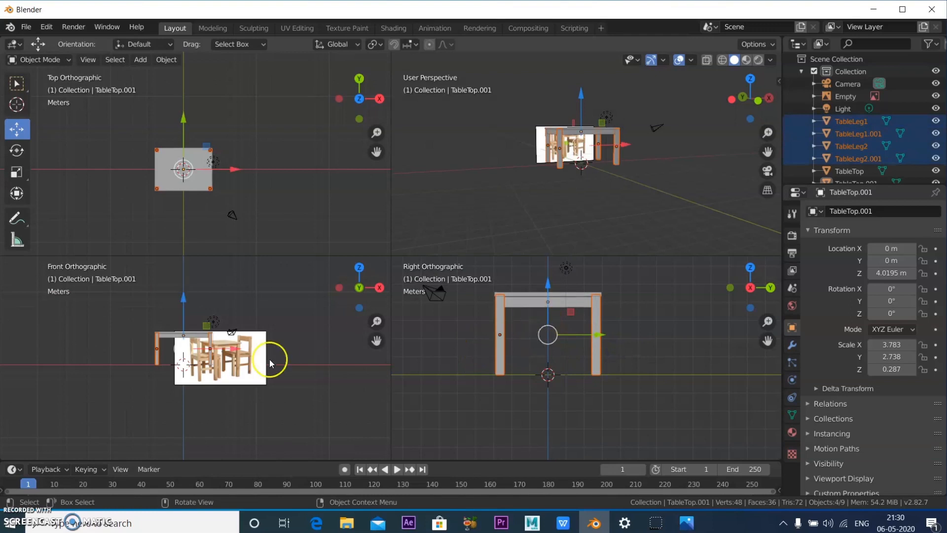
pyautogui.click(27, 171)
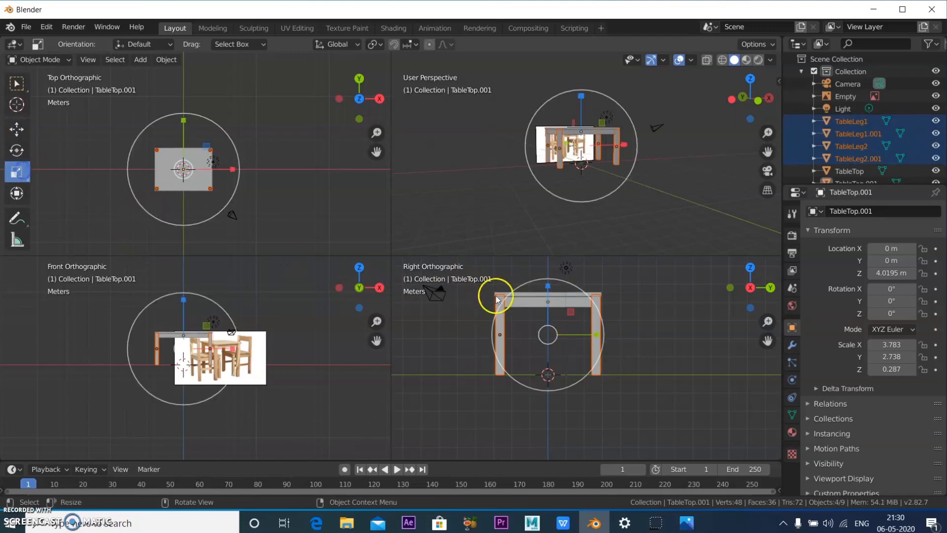
pyautogui.moveTo(548, 286); pyautogui.dragTo(551, 259)
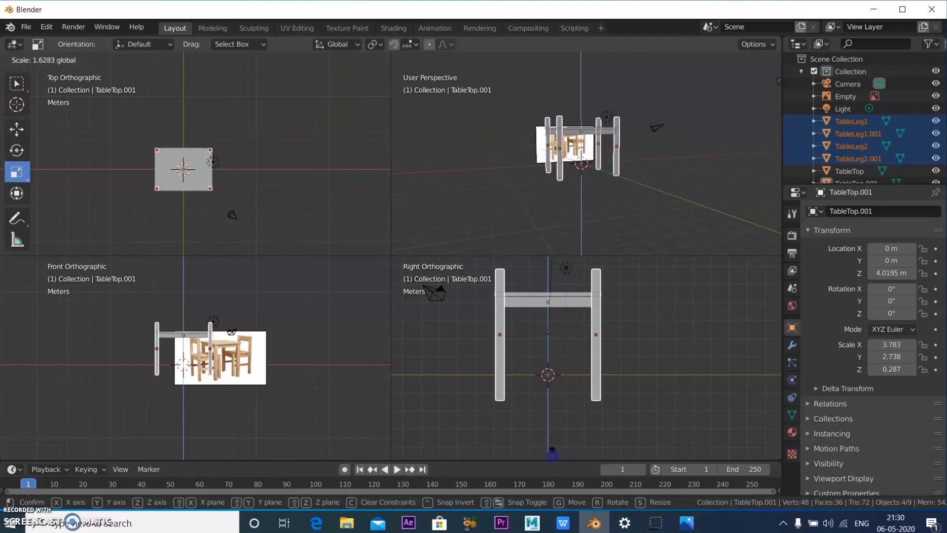
pyautogui.moveTo(552, 453); pyautogui.dragTo(552, 453)
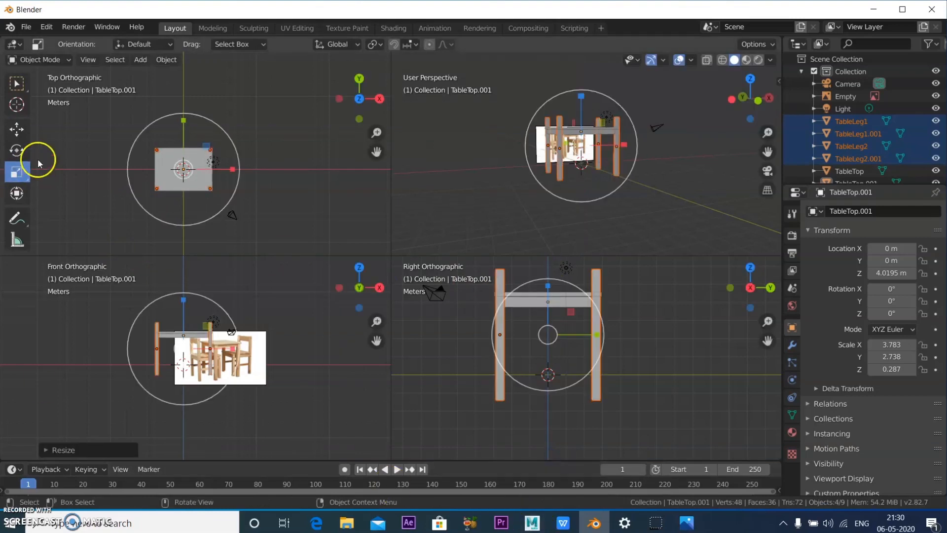
pyautogui.click(17, 129)
pyautogui.moveTo(547, 285); pyautogui.dragTo(555, 262)
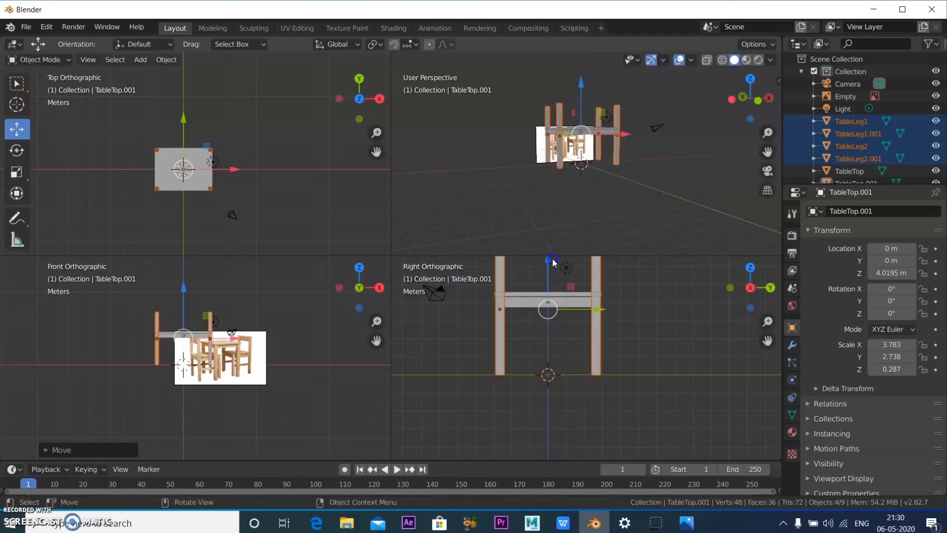
# Raise the tabletop, the frame beneath it and the light along Z to the leg tops, with the frame at about 6.775 m.
pyautogui.click(578, 328)
pyautogui.moveTo(575, 326); pyautogui.dragTo(576, 437)
pyautogui.scroll(-3, 566, 314)
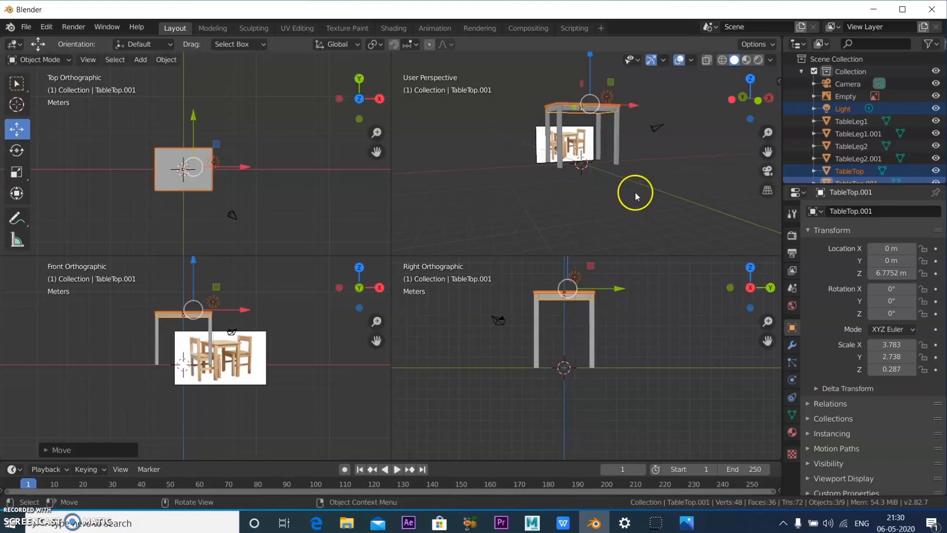
pyautogui.keyDown('alt'); pyautogui.click(672, 135); pyautogui.keyUp('alt')
# Examine the taller table from several sides in a maximized perspective view, with the tabletop selected.
pyautogui.moveTo(628, 217); pyautogui.dragTo(606, 189, button='middle')
pyautogui.click(606, 184)
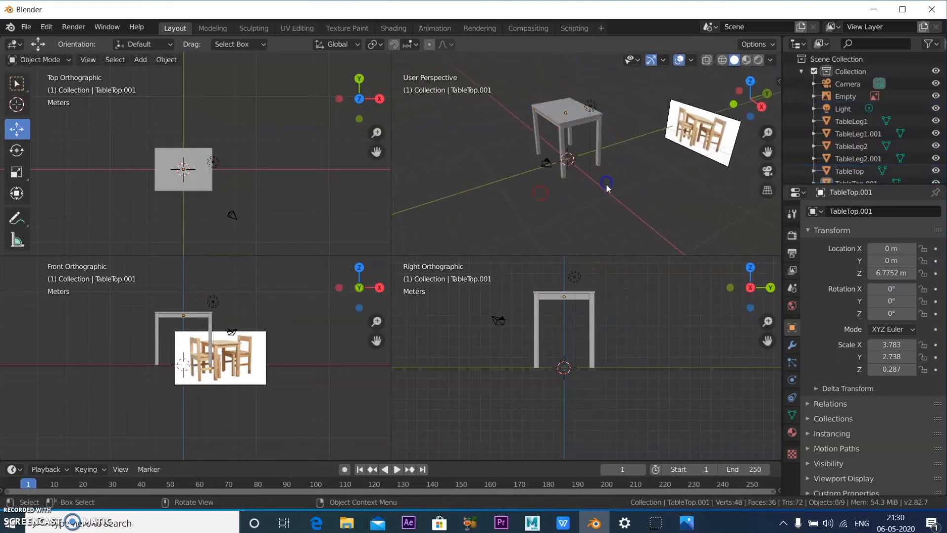
pyautogui.scroll(2, 606, 183)
pyautogui.moveTo(502, 171); pyautogui.dragTo(601, 186, button='middle')
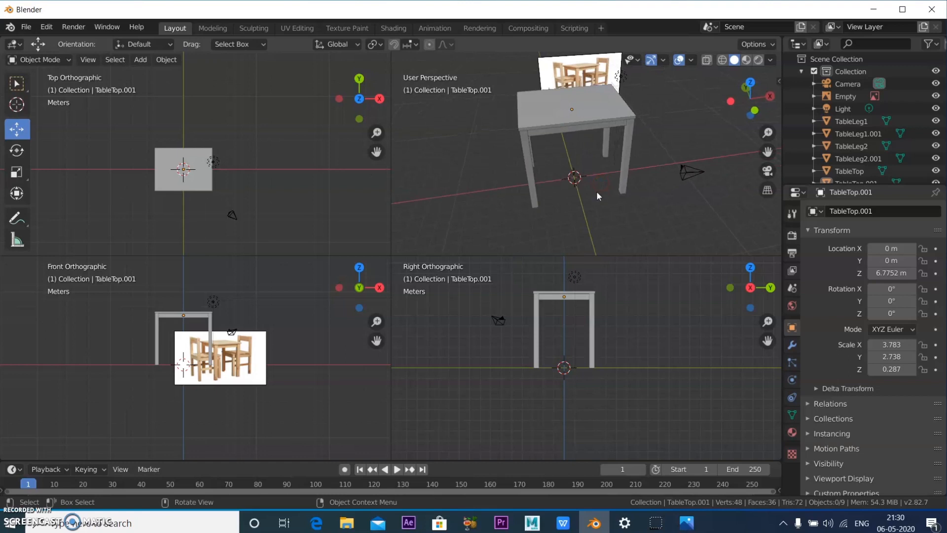
pyautogui.hotkey('ctrl', 'alt', 'q')
pyautogui.moveTo(495, 330); pyautogui.dragTo(506, 348, button='middle')
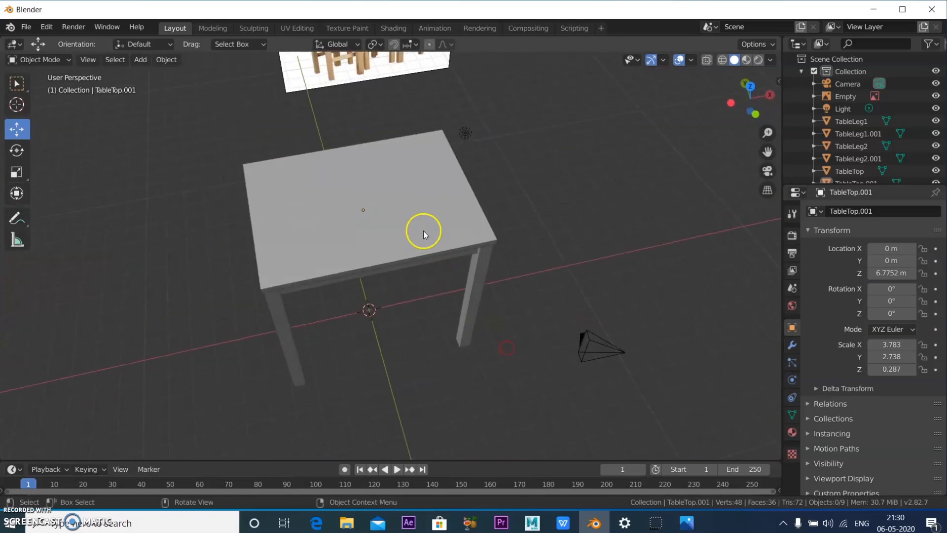
pyautogui.click(424, 234)
pyautogui.moveTo(560, 290); pyautogui.dragTo(401, 197, button='middle')
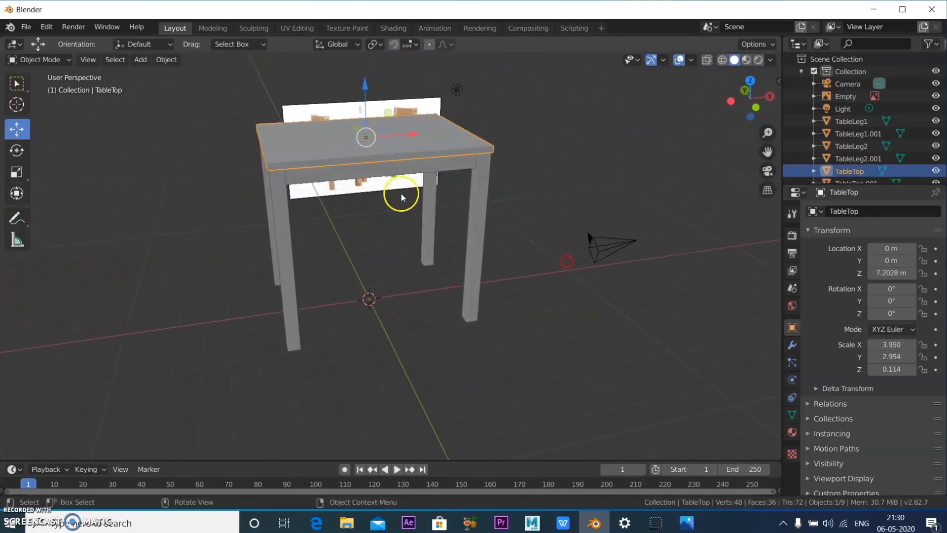
pyautogui.moveTo(549, 257)
pyautogui.mouseDown(button='middle')
pyautogui.moveTo(585, 269)
pyautogui.moveTo(399, 226)
pyautogui.moveTo(526, 244)
pyautogui.moveTo(504, 250)
pyautogui.moveTo(524, 236)
pyautogui.mouseUp(button='middle')
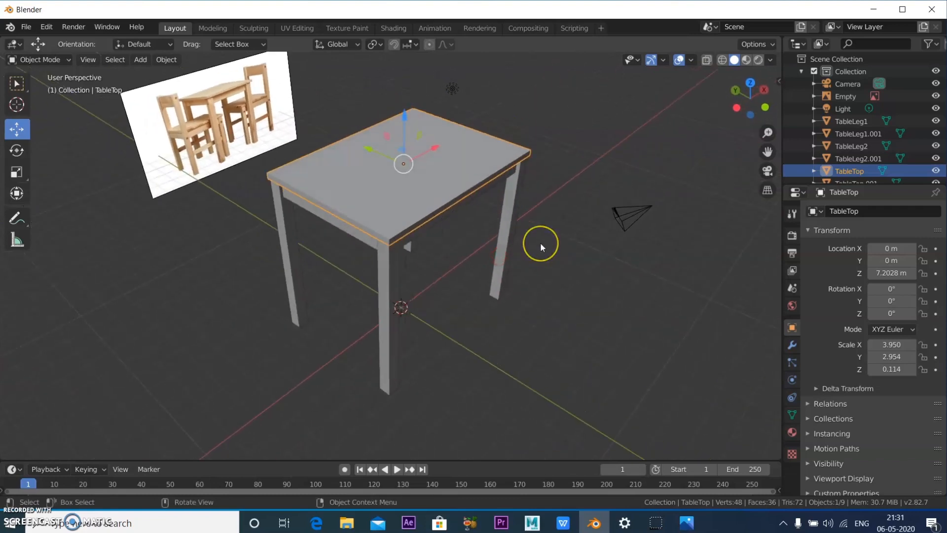
pyautogui.hotkey('ctrl', 'alt', 'q')
# In wireframe shading with X-ray on, scale the tabletop up to about 4.146 × 3.100 × 0.120 so it overhangs the legs.
pyautogui.scroll(3, 180, 175)
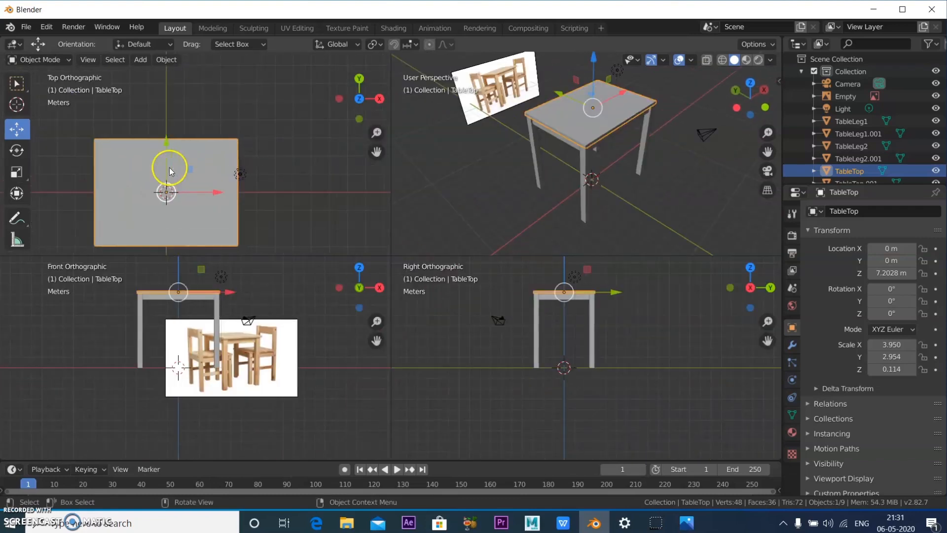
pyautogui.scroll(-1, 193, 172)
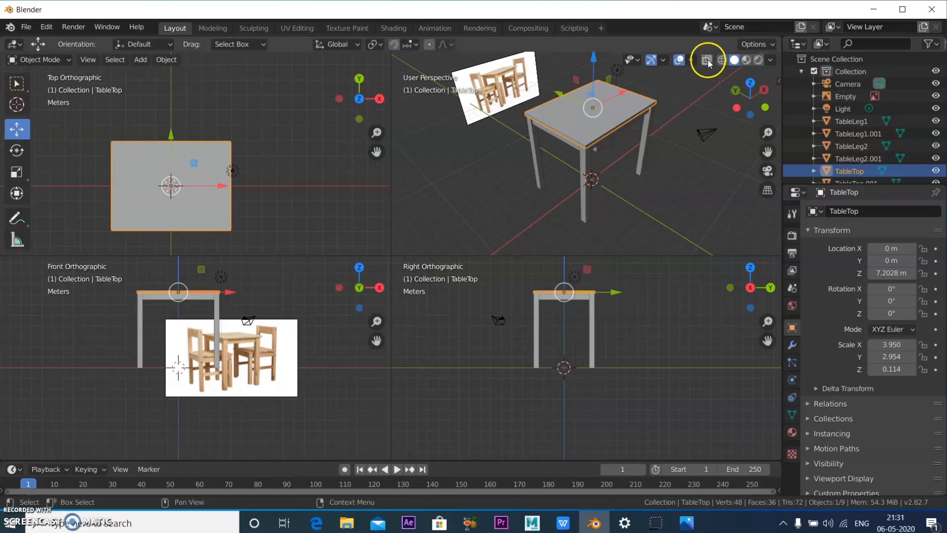
pyautogui.click(707, 60)
pyautogui.click(723, 61)
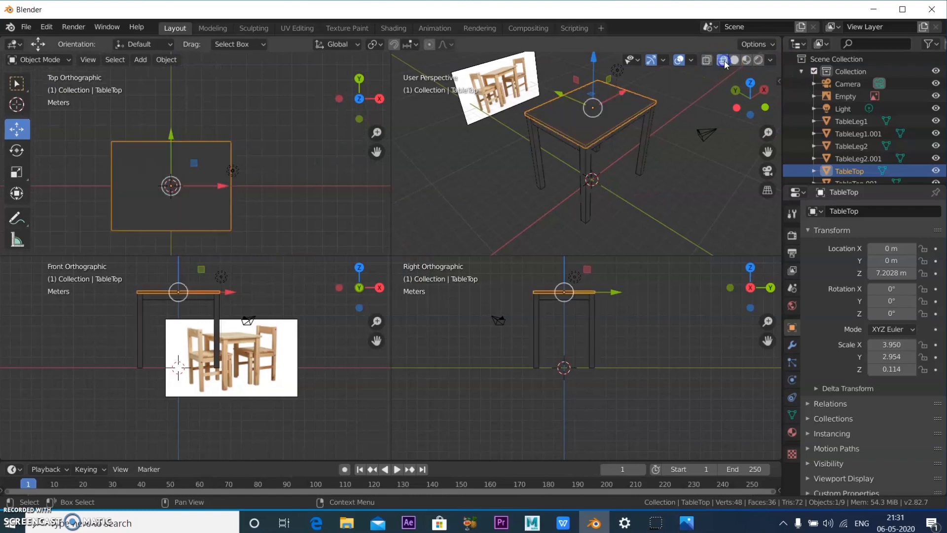
pyautogui.click(708, 60)
pyautogui.scroll(1, 163, 152)
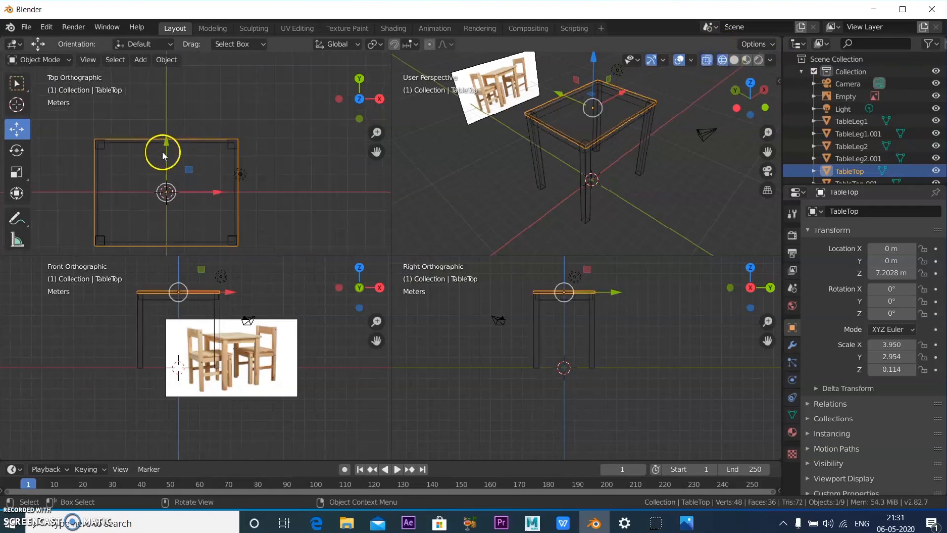
pyautogui.click(17, 171)
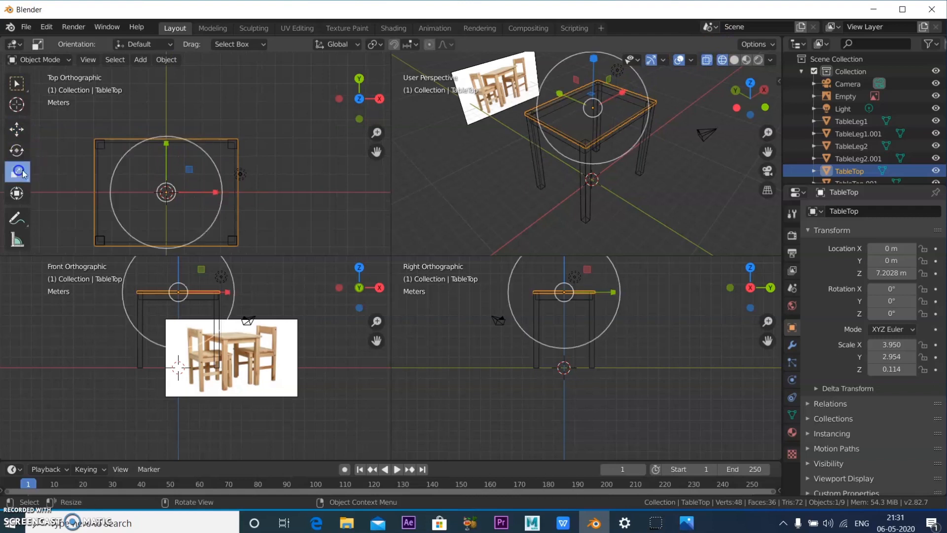
pyautogui.moveTo(197, 156); pyautogui.dragTo(200, 151)
# Deselect the tabletop and return the views to solid shading with X-ray off.
pyautogui.click(672, 201)
pyautogui.moveTo(673, 221); pyautogui.dragTo(644, 206, button='middle')
pyautogui.click(734, 59)
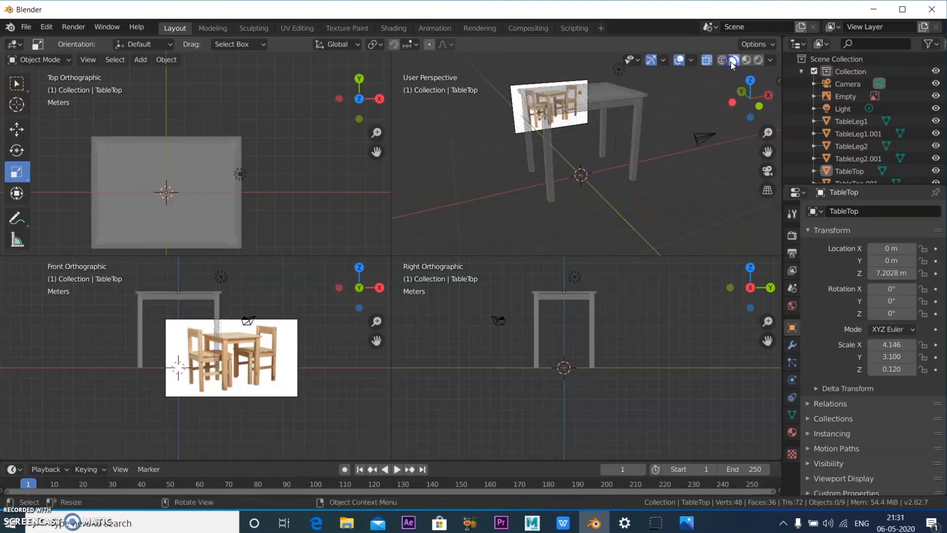
pyautogui.click(706, 61)
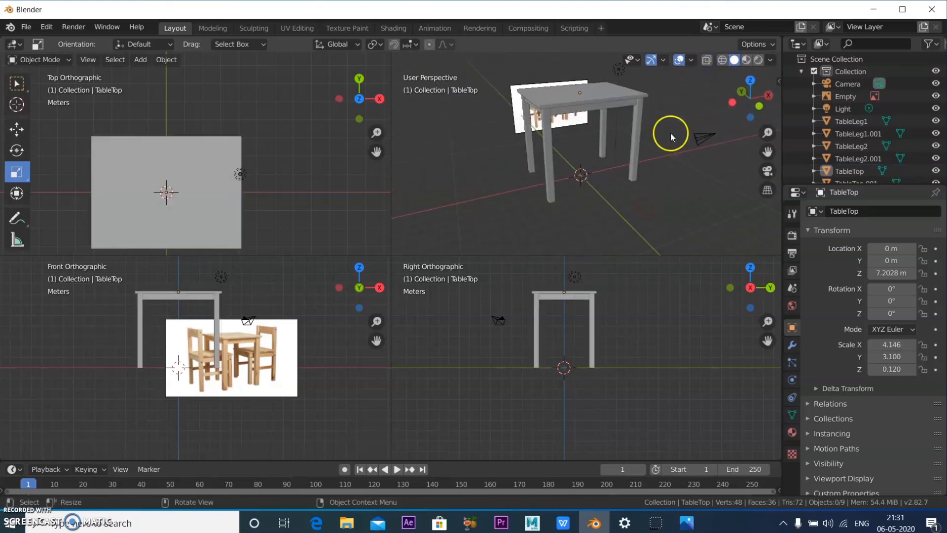
# Compare the modelled table's proportions, legs and overhang with the table in the reference image.
pyautogui.moveTo(613, 212)
pyautogui.mouseDown(button='middle')
pyautogui.moveTo(694, 192)
pyautogui.moveTo(598, 212)
pyautogui.mouseUp(button='middle')
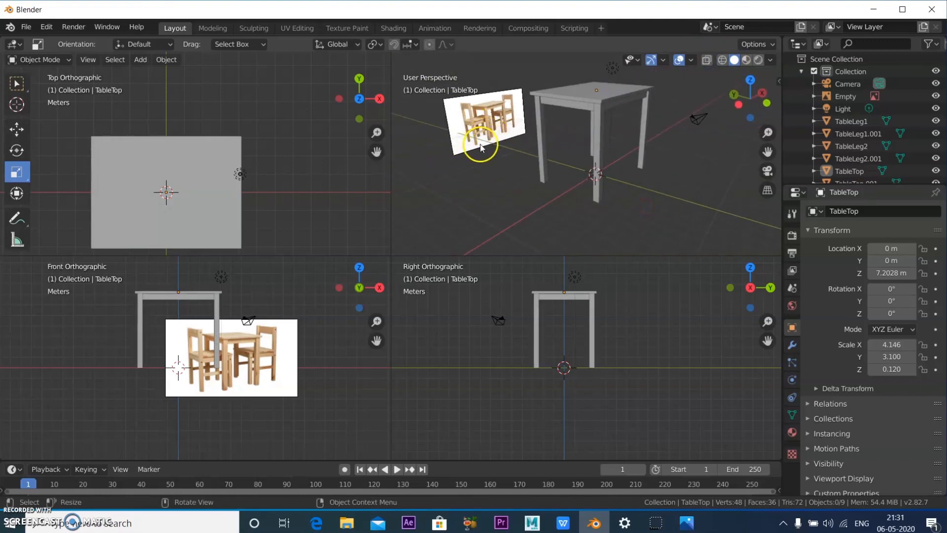
pyautogui.moveTo(517, 182)
pyautogui.mouseDown(button='middle')
pyautogui.moveTo(501, 187)
pyautogui.moveTo(510, 182)
pyautogui.mouseUp(button='middle')
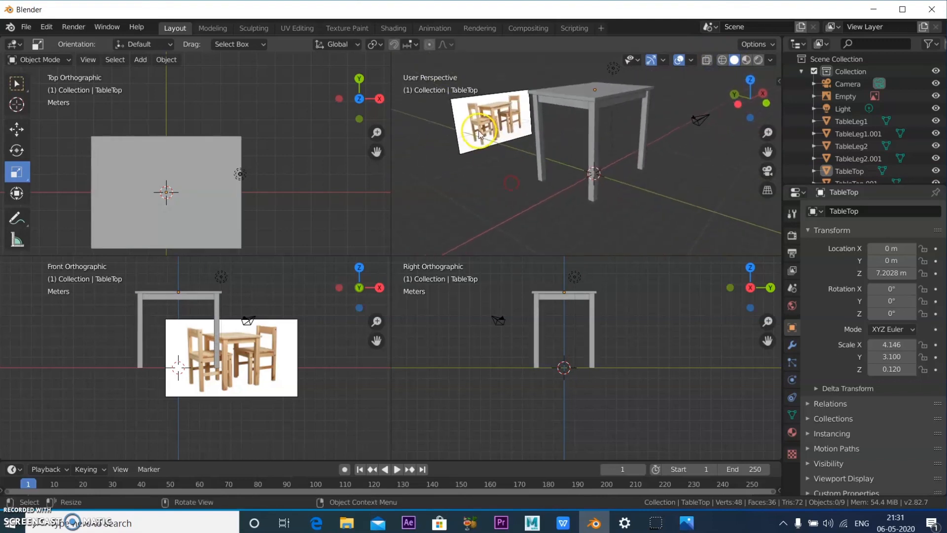
pyautogui.scroll(1, 478, 130)
pyautogui.scroll(2, 479, 133)
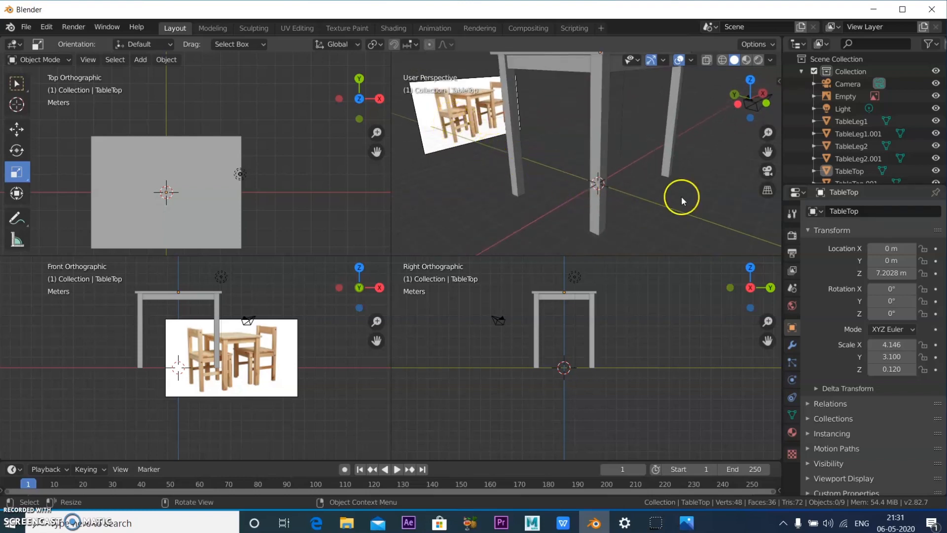
pyautogui.scroll(-4, 691, 200)
pyautogui.moveTo(718, 199); pyautogui.dragTo(487, 167, button='middle')
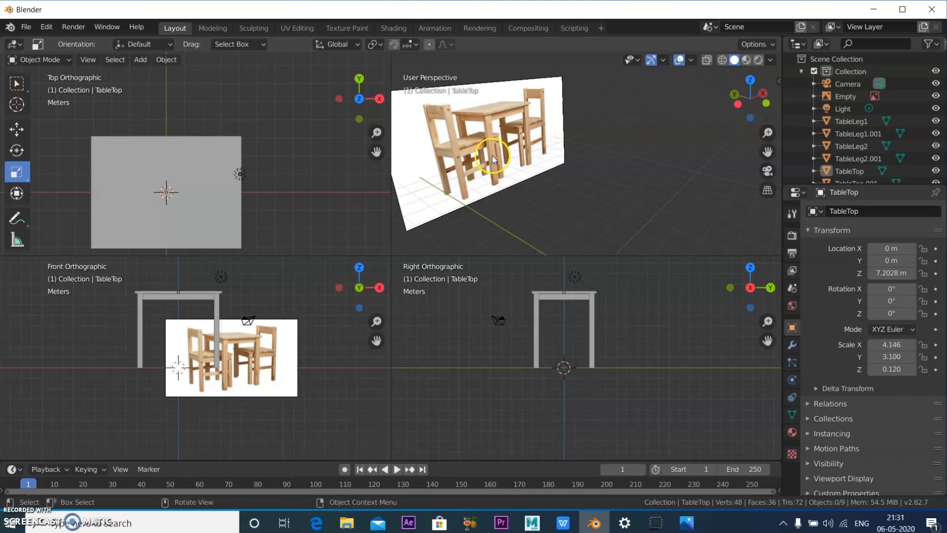
pyautogui.scroll(-8, 492, 158)
pyautogui.moveTo(571, 197); pyautogui.dragTo(630, 208, button='middle')
pyautogui.scroll(3, 556, 166)
pyautogui.moveTo(525, 182); pyautogui.dragTo(496, 184, button='middle')
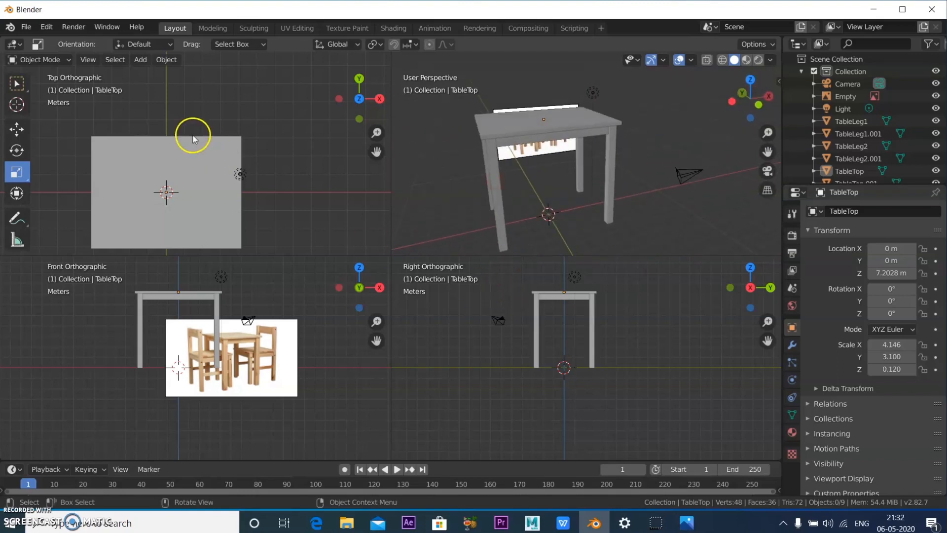
# Select all six table objects in the scene list, from TableLeg1 through TableTop.001.
pyautogui.scroll(-1, 192, 138)
pyautogui.scroll(-1, 181, 274)
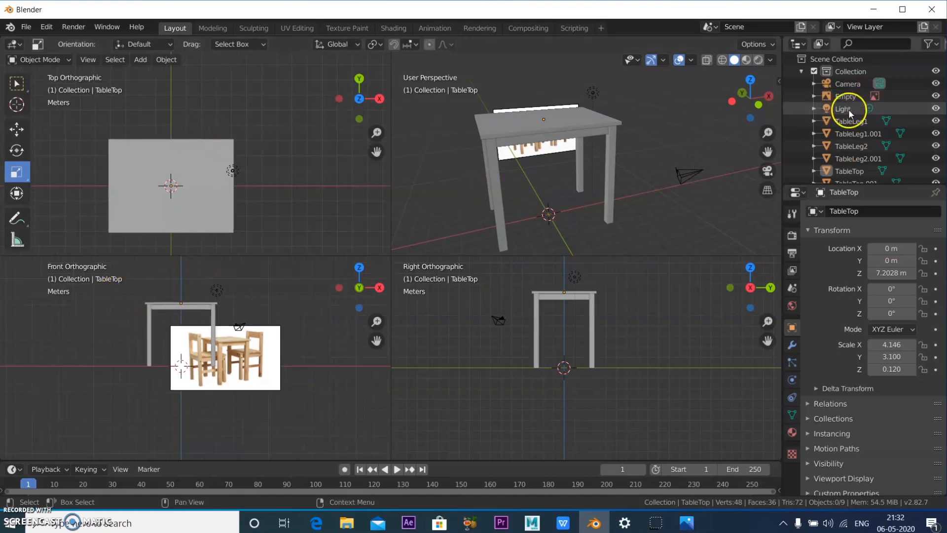
pyautogui.scroll(-1, 853, 123)
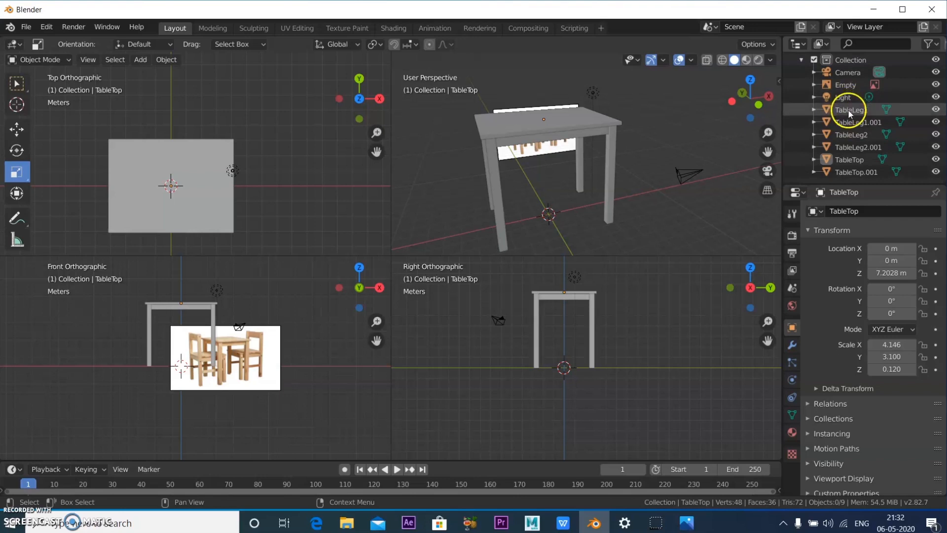
pyautogui.click(852, 110)
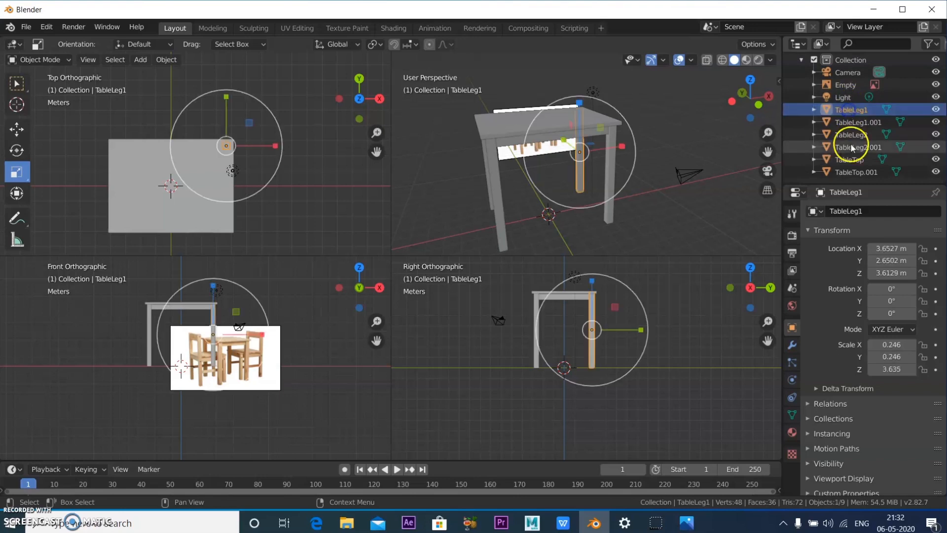
pyautogui.keyDown('shift'); pyautogui.click(850, 173); pyautogui.keyUp('shift')
pyautogui.moveTo(658, 197)
pyautogui.mouseDown(button='middle')
pyautogui.moveTo(688, 194)
pyautogui.moveTo(657, 202)
pyautogui.moveTo(655, 191)
pyautogui.mouseUp(button='middle')
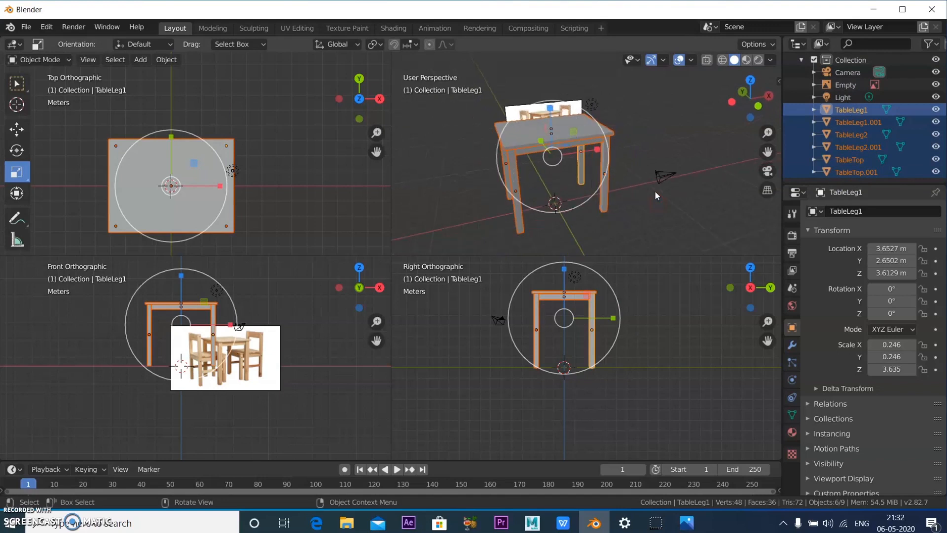
# Duplicate the six table objects and place the copy about 8.67 m away along negative X at the same floor level.
pyautogui.scroll(-1, 655, 192)
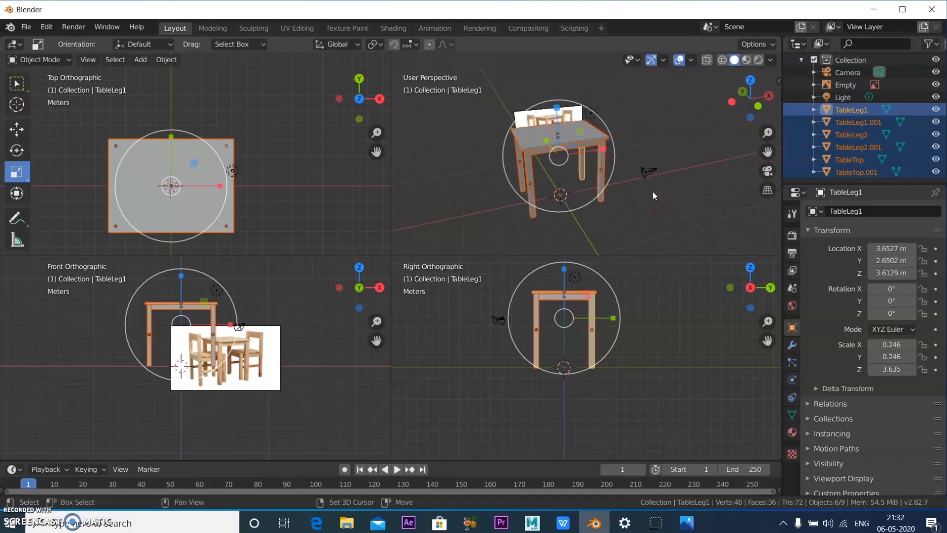
pyautogui.hotkey('shift', 'd')
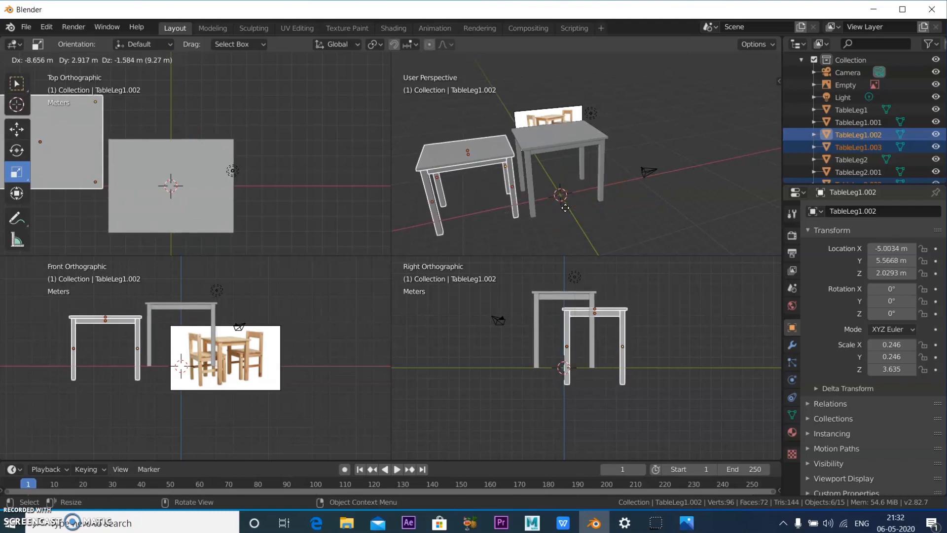
pyautogui.click(560, 194)
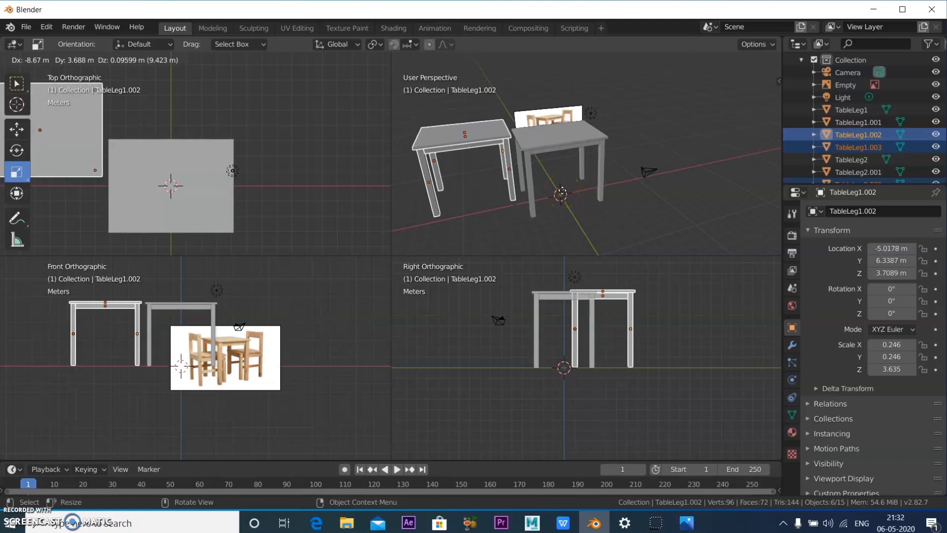
pyautogui.click(563, 190)
pyautogui.scroll(-1, 437, 196)
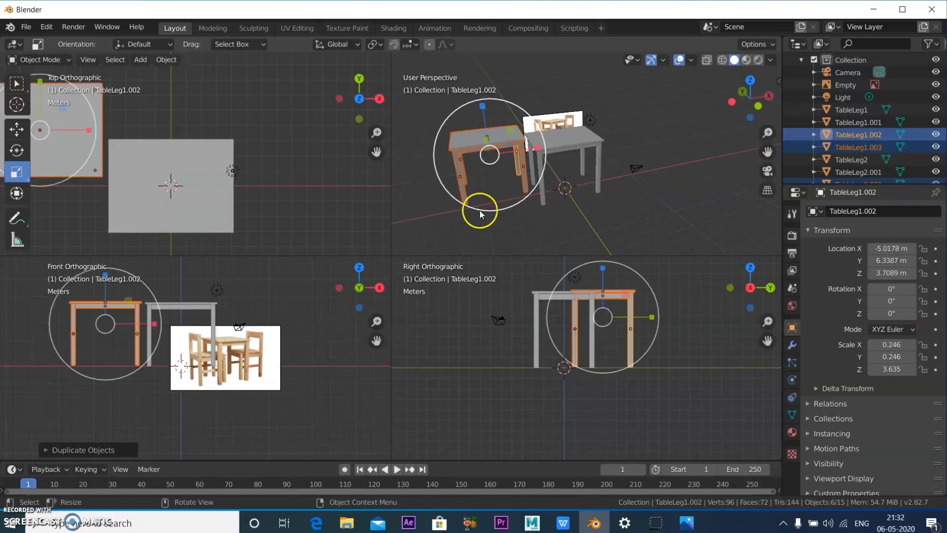
# Move the duplicated table along Y to line up with the original, with TableLeg1.002 at about Y 2.685 m.
pyautogui.scroll(8, 162, 380)
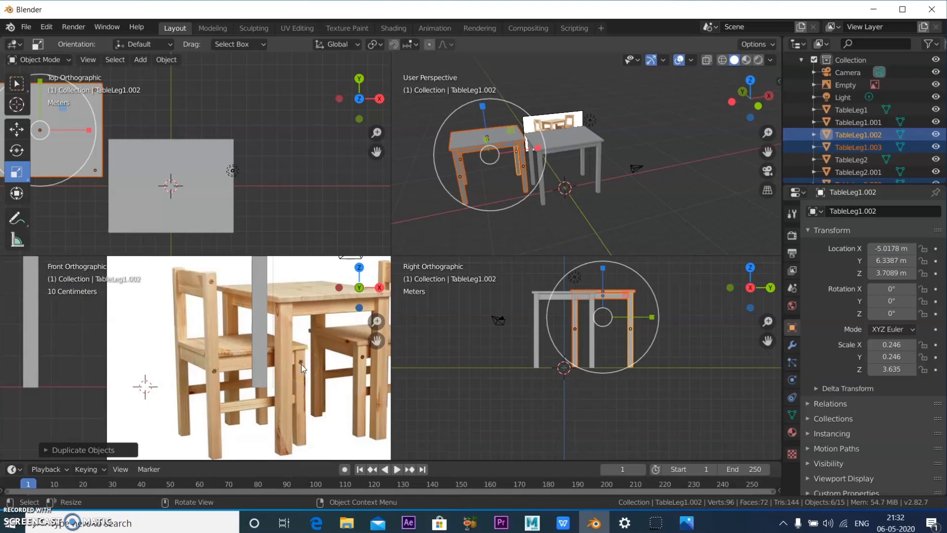
pyautogui.scroll(-2, 220, 134)
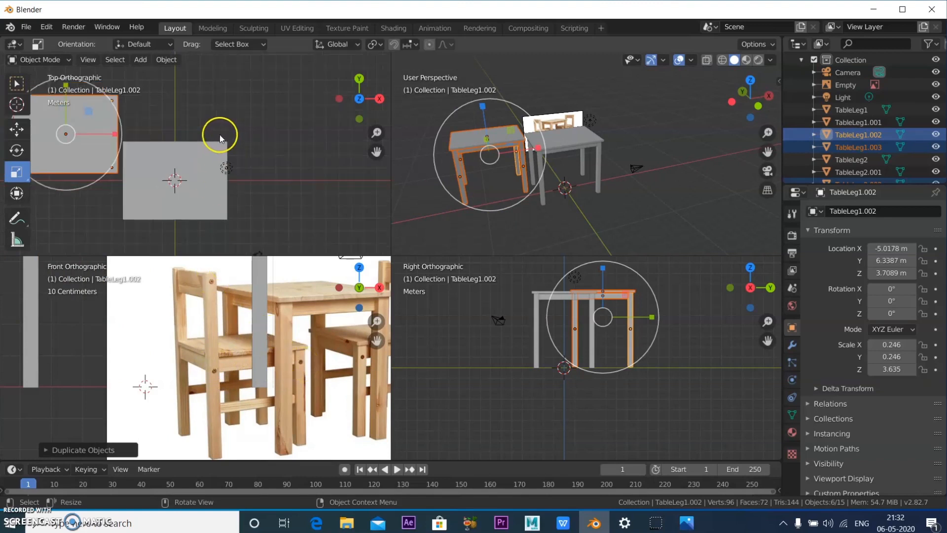
pyautogui.click(16, 127)
pyautogui.moveTo(85, 93); pyautogui.dragTo(82, 138)
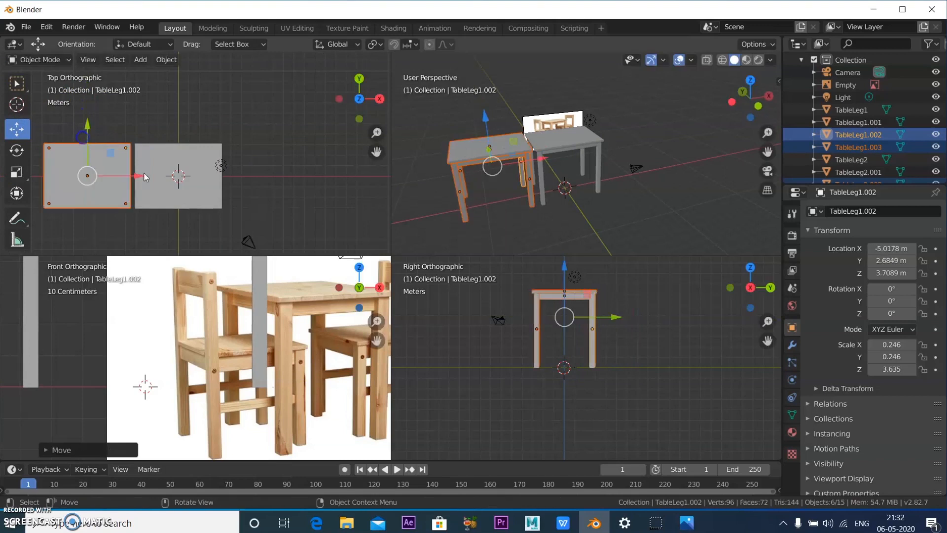
pyautogui.click(570, 220)
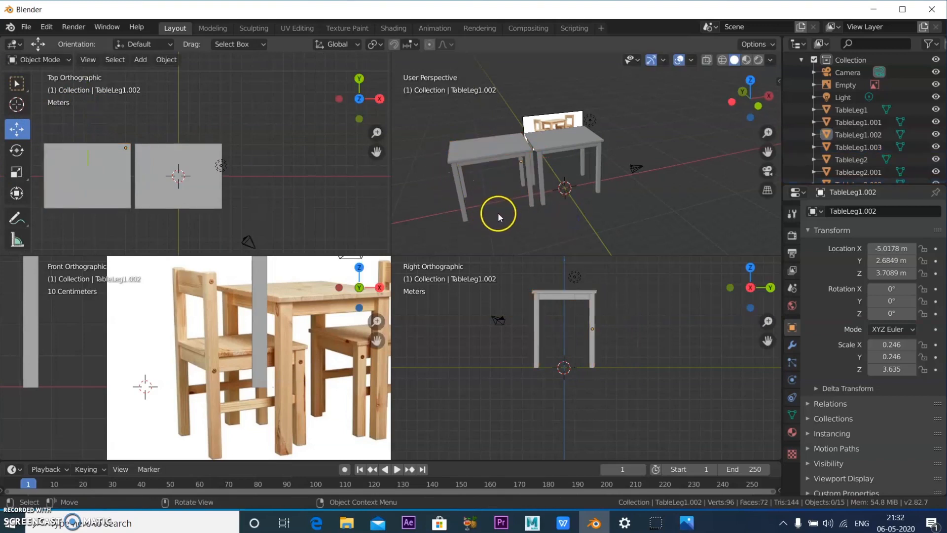
# Select the duplicate's top and frame and scale them down along X into a roughly square chair seat.
pyautogui.moveTo(519, 217); pyautogui.dragTo(512, 205, button='middle')
pyautogui.moveTo(484, 129); pyautogui.dragTo(503, 184)
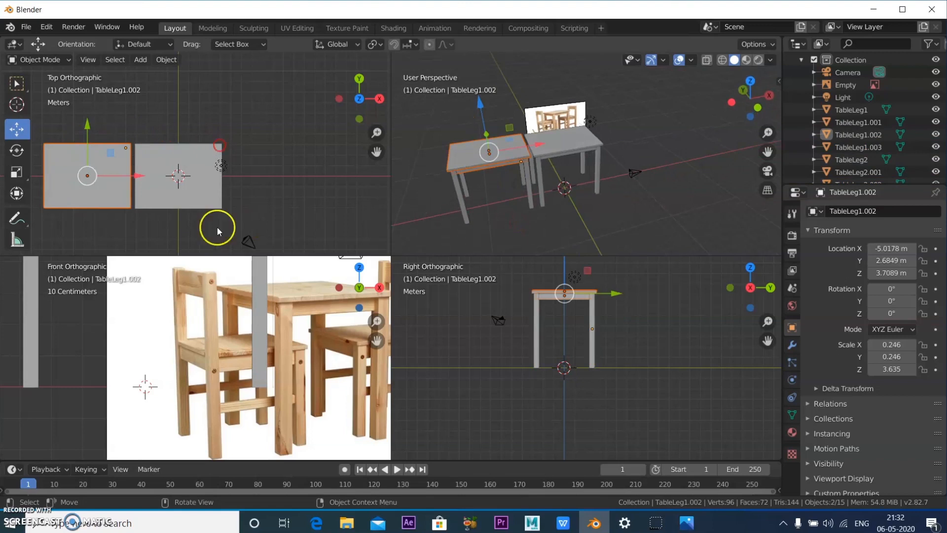
pyautogui.keyDown('shift'); pyautogui.moveTo(154, 150); pyautogui.dragTo(265, 167, button='middle'); pyautogui.keyUp('shift')
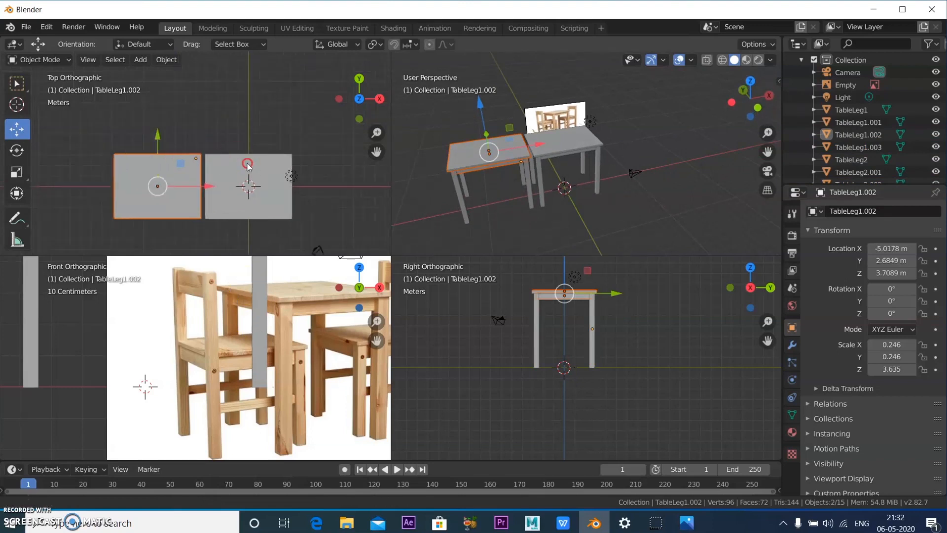
pyautogui.click(23, 175)
pyautogui.moveTo(243, 184); pyautogui.dragTo(231, 201)
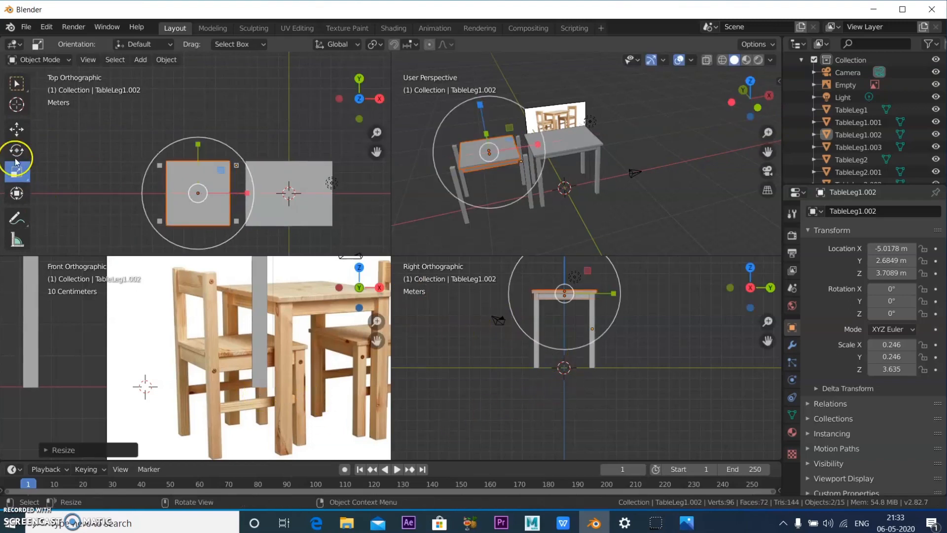
# Lower the chair seat and its frame along Z to about mid-height of the legs, and deselect them.
pyautogui.click(15, 131)
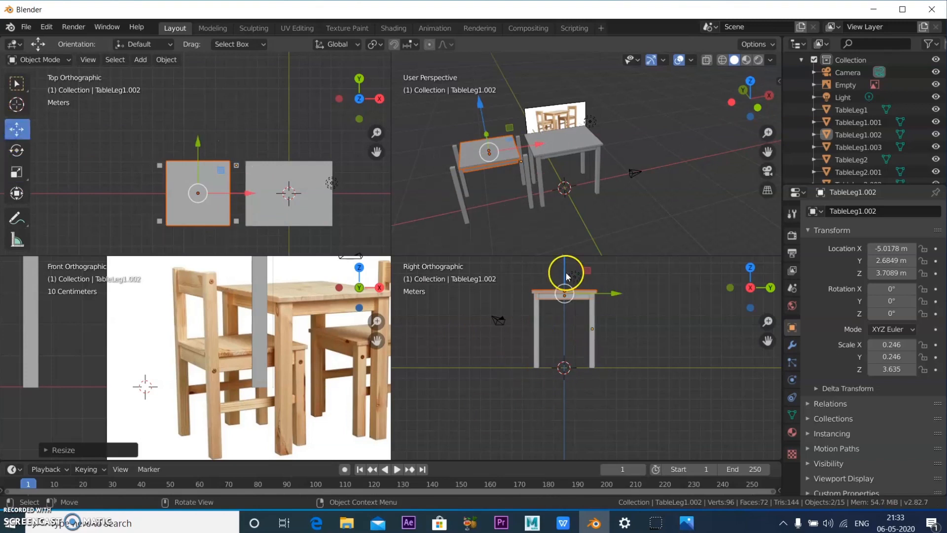
pyautogui.moveTo(567, 276); pyautogui.dragTo(566, 309)
pyautogui.moveTo(579, 217); pyautogui.dragTo(556, 183, button='middle')
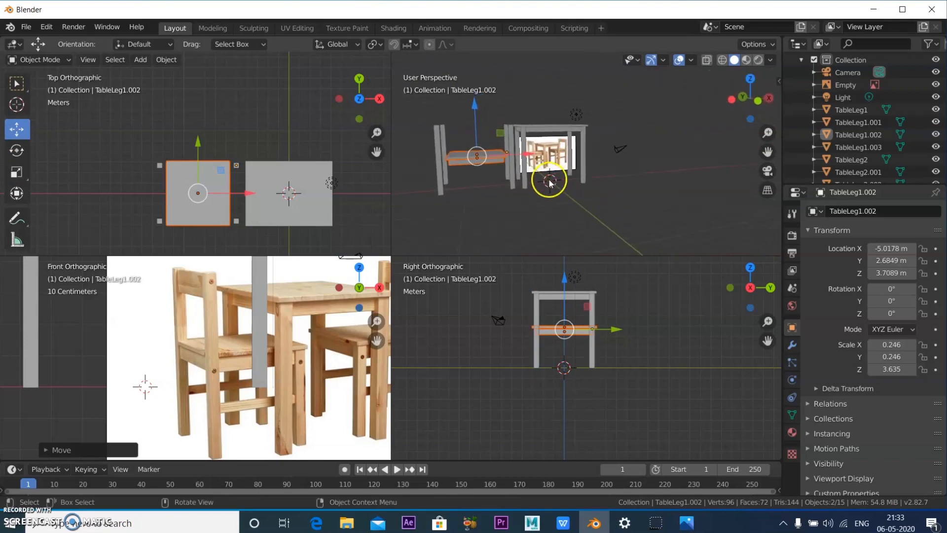
pyautogui.moveTo(555, 181); pyautogui.dragTo(617, 221, button='middle')
pyautogui.click(231, 145)
# In wireframe shading with X-ray on, move TableLeg1.002 and TableLeg1.003 in to the seat's edge, at about X -5.98 m.
pyautogui.scroll(2, 235, 142)
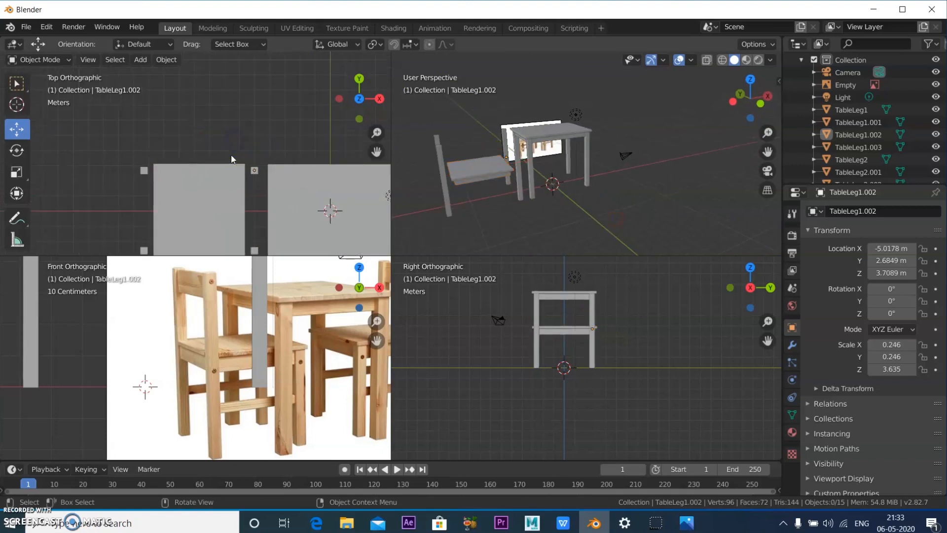
pyautogui.keyDown('shift'); pyautogui.moveTo(251, 146); pyautogui.dragTo(260, 115, button='middle'); pyautogui.keyUp('shift')
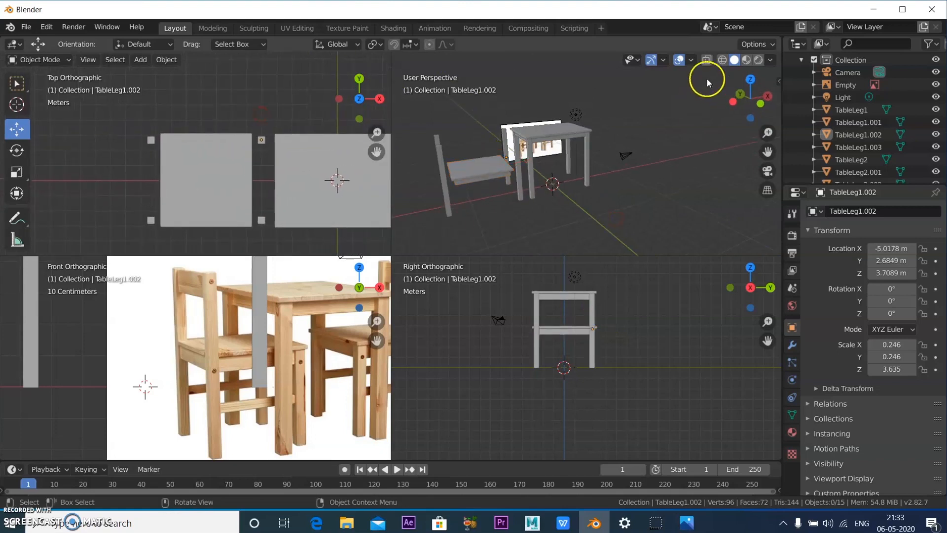
pyautogui.click(706, 60)
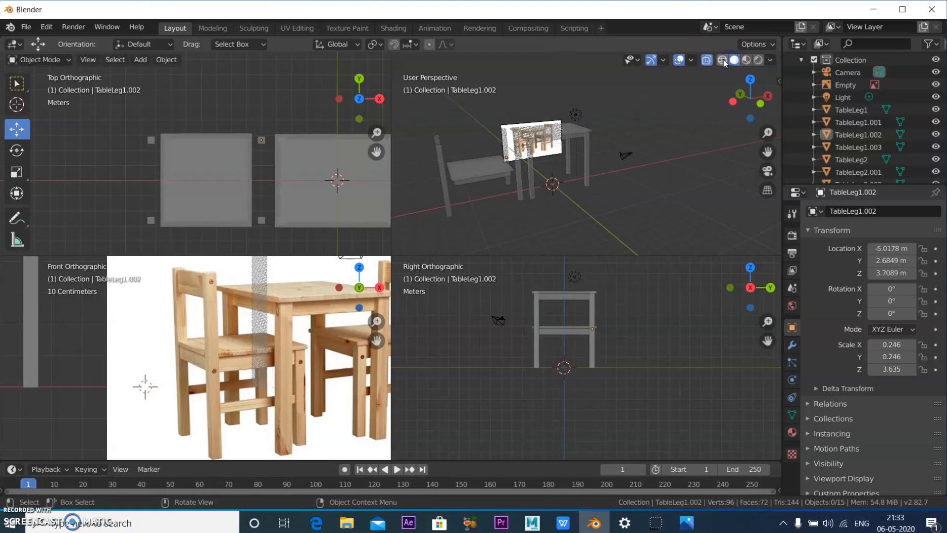
pyautogui.click(723, 60)
pyautogui.scroll(1, 253, 147)
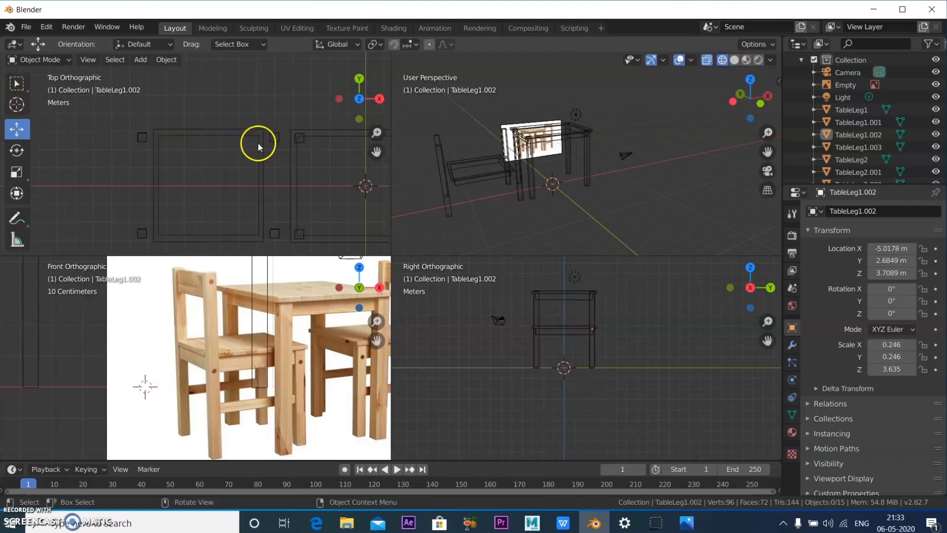
pyautogui.click(277, 138)
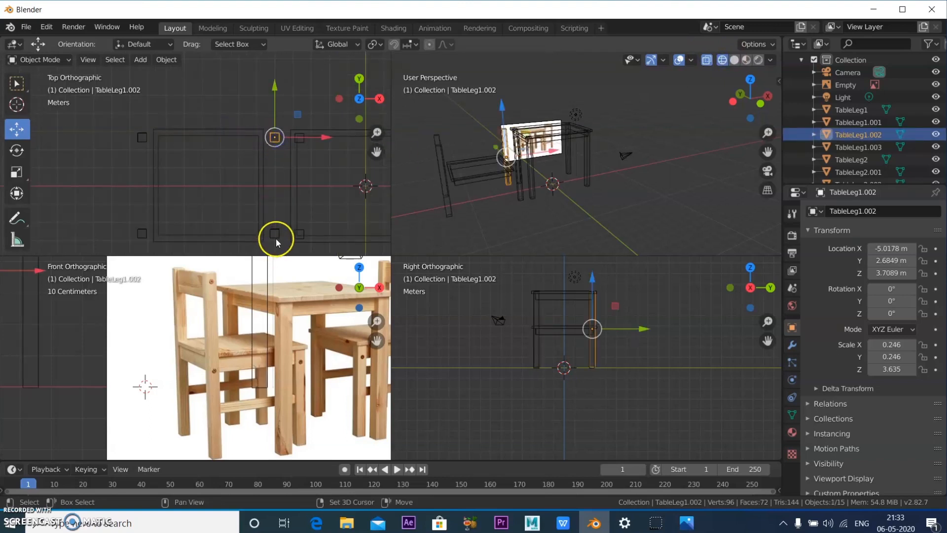
pyautogui.keyDown('shift'); pyautogui.click(275, 234); pyautogui.keyUp('shift')
pyautogui.moveTo(320, 186); pyautogui.dragTo(301, 186)
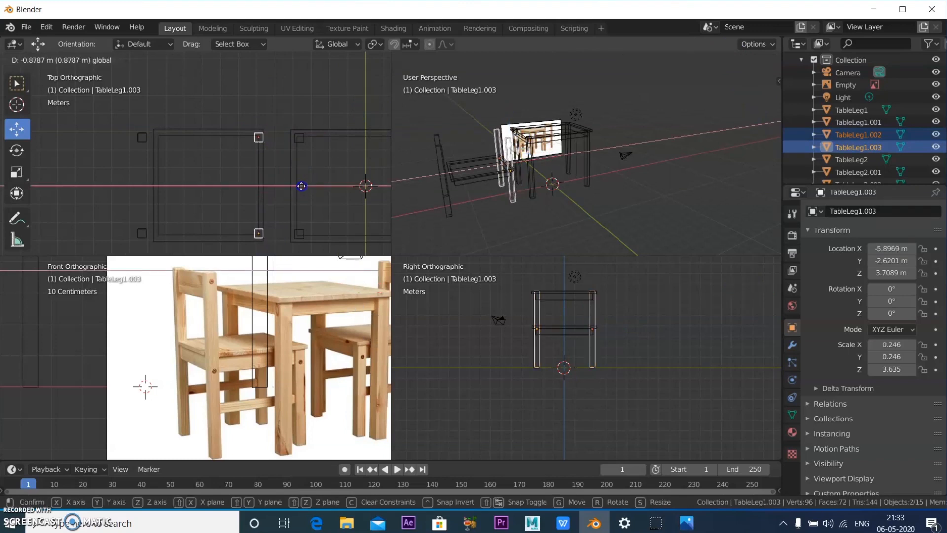
pyautogui.moveTo(302, 186); pyautogui.dragTo(299, 188)
# Fit TableLeg1.002 into its corner of the seat frame at about X -5.941 m, Y 2.831 m.
pyautogui.scroll(2, 264, 127)
pyautogui.scroll(2, 288, 105)
pyautogui.scroll(4, 269, 114)
pyautogui.click(308, 119)
pyautogui.keyDown('shift'); pyautogui.moveTo(320, 134); pyautogui.dragTo(263, 157, button='middle'); pyautogui.keyUp('shift')
pyautogui.moveTo(255, 111); pyautogui.dragTo(262, 96)
pyautogui.moveTo(286, 133); pyautogui.dragTo(289, 140)
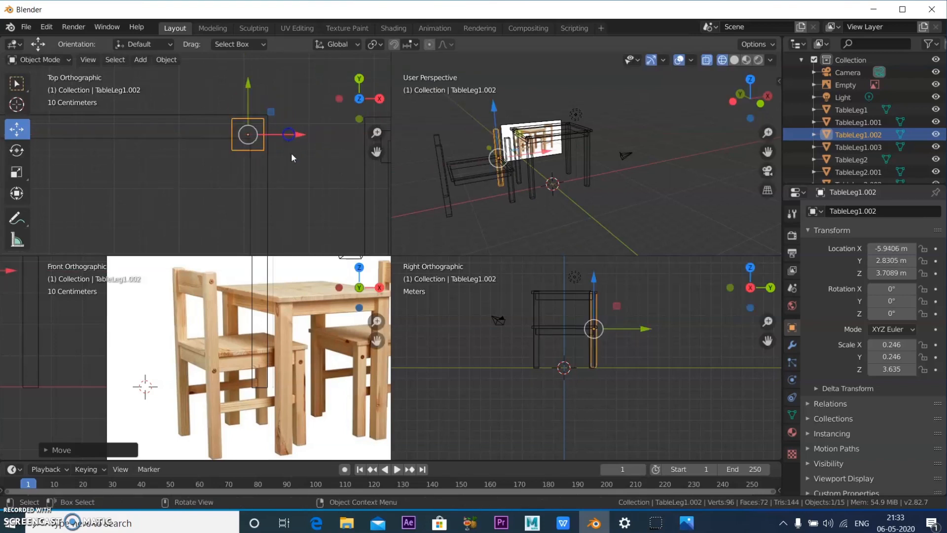
# Fit TableLeg1.003 into the opposite front corner of the seat frame at about X -5.943 m, Y -2.721 m.
pyautogui.keyDown('shift'); pyautogui.moveTo(286, 186); pyautogui.dragTo(286, 71, button='middle'); pyautogui.keyUp('shift')
pyautogui.scroll(-4, 277, 147)
pyautogui.keyDown('shift'); pyautogui.moveTo(279, 170); pyautogui.dragTo(303, 79, button='middle'); pyautogui.keyUp('shift')
pyautogui.scroll(4, 219, 161)
pyautogui.click(317, 126)
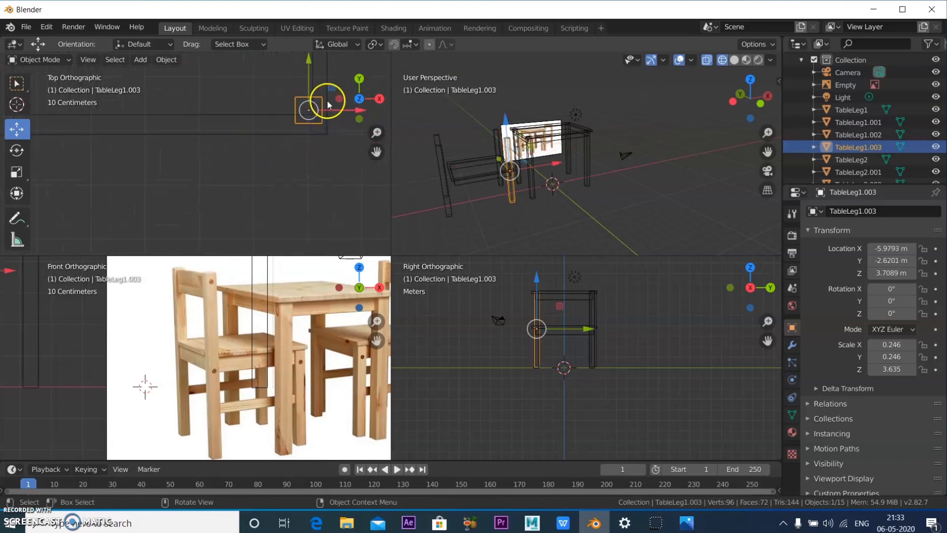
pyautogui.moveTo(309, 76); pyautogui.dragTo(309, 84)
pyautogui.moveTo(334, 116); pyautogui.dragTo(339, 115)
# Move TableLeg2.003 to the seat's back corner at about X -11.69 m, Y -2.90 m.
pyautogui.scroll(-5, 291, 165)
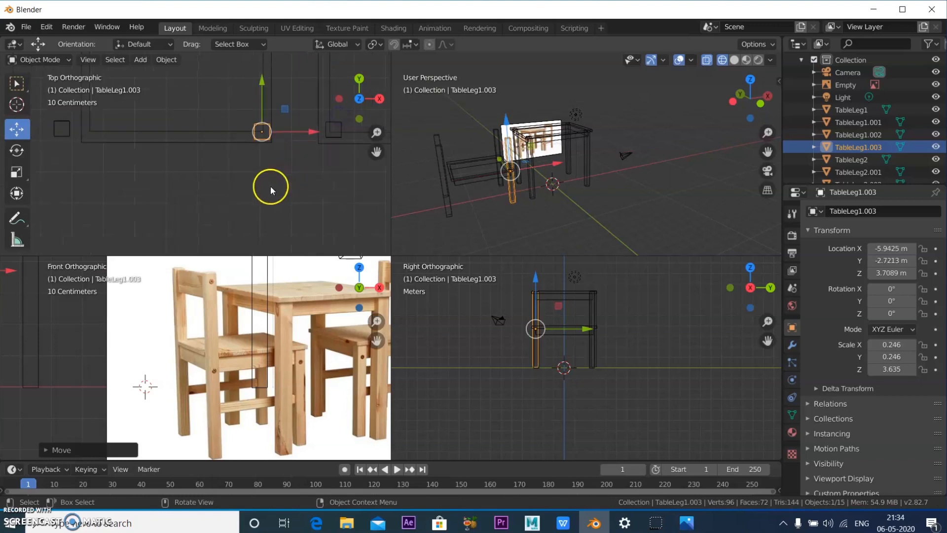
pyautogui.keyDown('shift'); pyautogui.moveTo(142, 149); pyautogui.dragTo(222, 195, button='middle'); pyautogui.keyUp('shift')
pyautogui.click(186, 186)
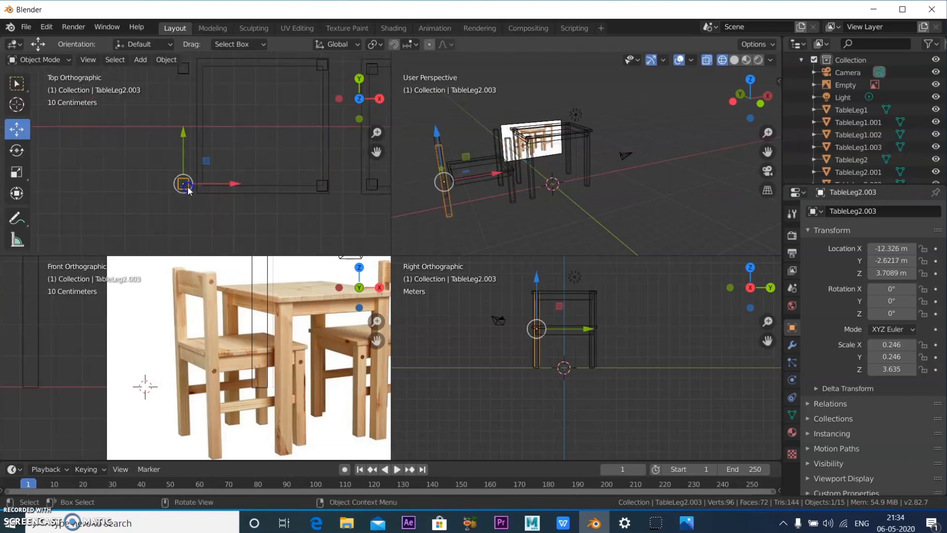
pyautogui.scroll(1, 199, 192)
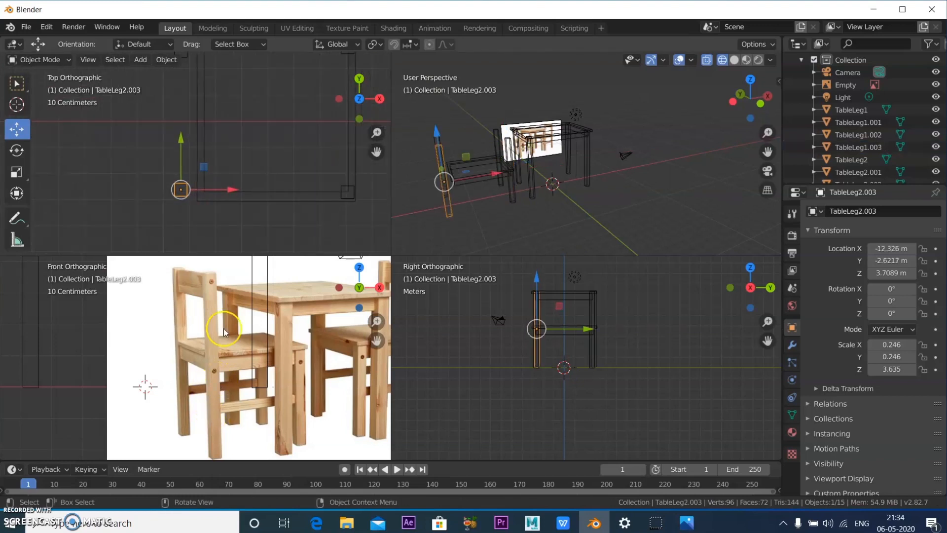
pyautogui.scroll(2, 203, 190)
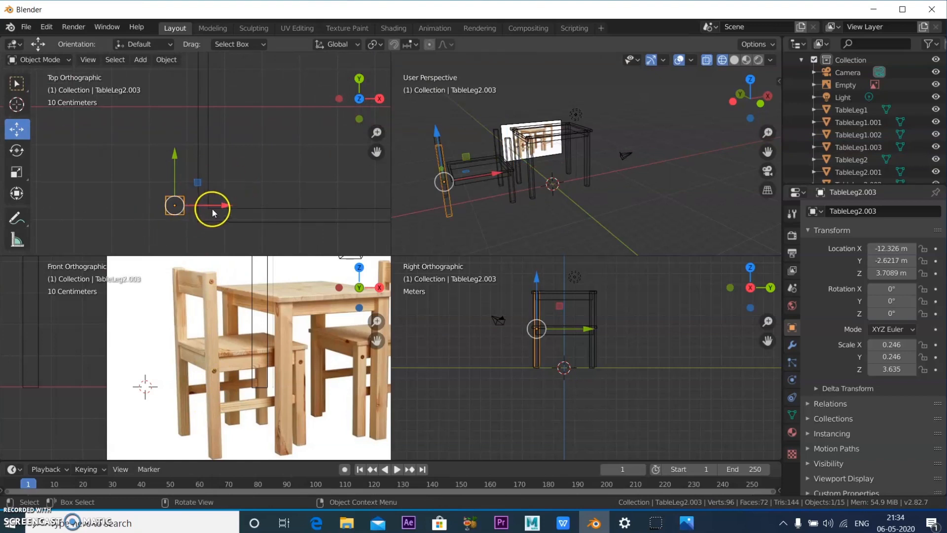
pyautogui.moveTo(212, 205); pyautogui.dragTo(240, 203)
pyautogui.moveTo(196, 159); pyautogui.dragTo(195, 173)
# Move TableLeg2.002 to the seat's other back corner at about X -11.645 m, Y 2.996 m.
pyautogui.scroll(-2, 202, 177)
pyautogui.keyDown('shift'); pyautogui.moveTo(232, 128); pyautogui.dragTo(226, 201, button='middle'); pyautogui.keyUp('shift')
pyautogui.scroll(2, 187, 124)
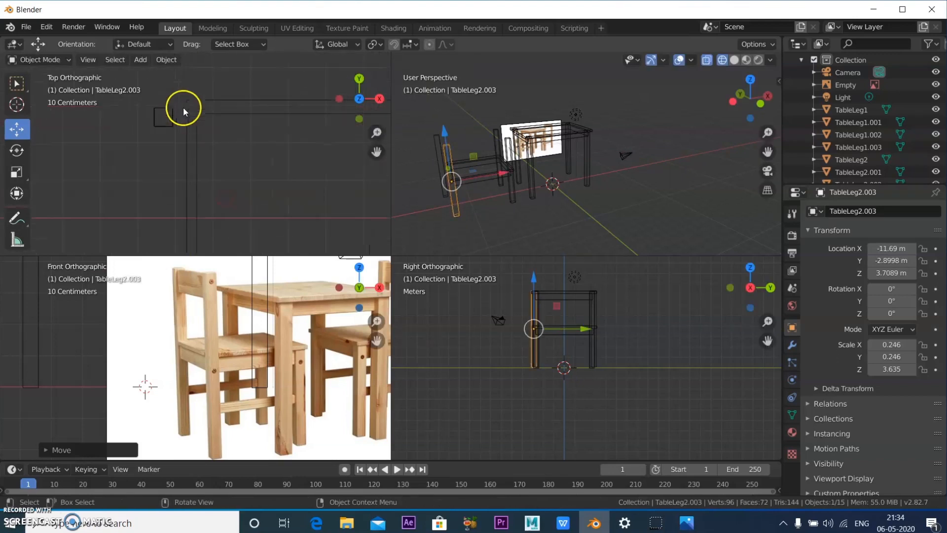
pyautogui.click(172, 114)
pyautogui.moveTo(165, 97); pyautogui.dragTo(225, 110)
pyautogui.moveTo(189, 77); pyautogui.dragTo(196, 73)
pyautogui.scroll(-1, 260, 168)
# Nudge TableLeg2.002 slightly along X and Y to fit the seat's back corner more closely.
pyautogui.scroll(-3, 256, 170)
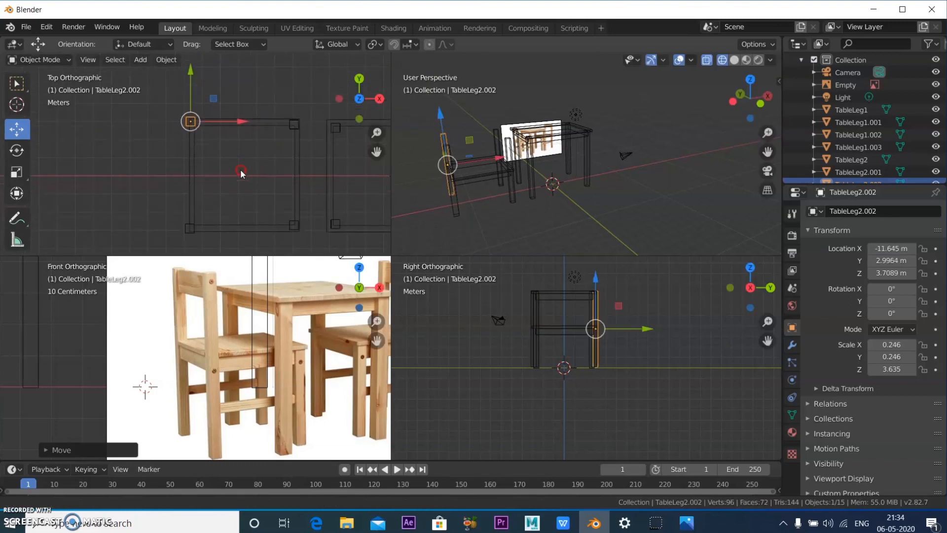
pyautogui.click(185, 111)
pyautogui.scroll(3, 186, 111)
pyautogui.moveTo(228, 87); pyautogui.dragTo(231, 88)
pyautogui.moveTo(191, 64); pyautogui.dragTo(194, 64)
# Refine TableLeg2.003's fit in its seat corner to about X -11.514 m, Y -2.862 m, and deselect it.
pyautogui.keyDown('shift'); pyautogui.moveTo(222, 148); pyautogui.dragTo(230, 69, button='middle'); pyautogui.keyUp('shift')
pyautogui.keyDown('shift'); pyautogui.moveTo(225, 201); pyautogui.dragTo(219, 142, button='middle'); pyautogui.keyUp('shift')
pyautogui.scroll(3, 174, 185)
pyautogui.moveTo(214, 184); pyautogui.dragTo(230, 171)
pyautogui.moveTo(189, 148); pyautogui.dragTo(197, 140)
pyautogui.moveTo(228, 176); pyautogui.dragTo(231, 176)
pyautogui.click(513, 217)
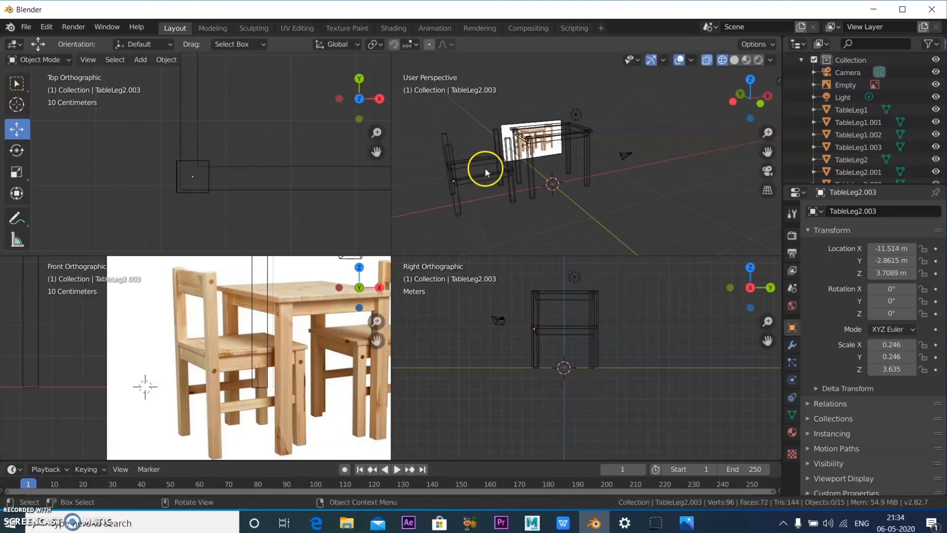
# In an enlarged, solid-shaded perspective view, shorten the chair's two front legs, TableLeg1.002 and TableLeg1.003, to a Z scale of about 2.124.
pyautogui.moveTo(481, 209); pyautogui.dragTo(518, 213, button='middle')
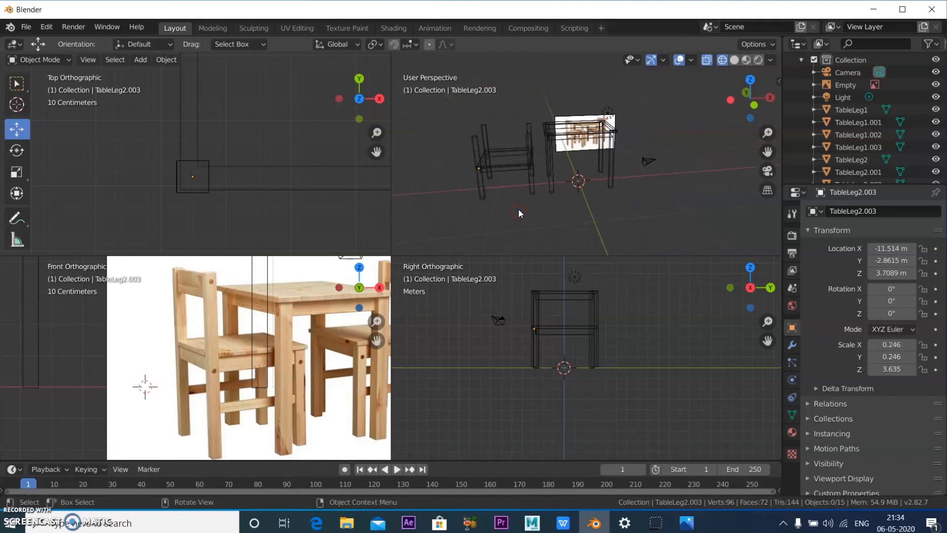
pyautogui.hotkey('ctrl', 'space')
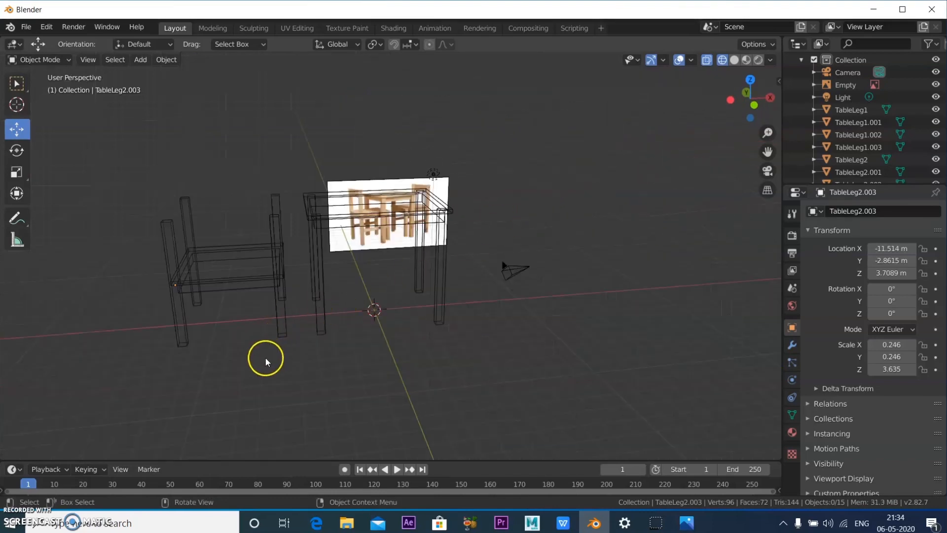
pyautogui.click(286, 279)
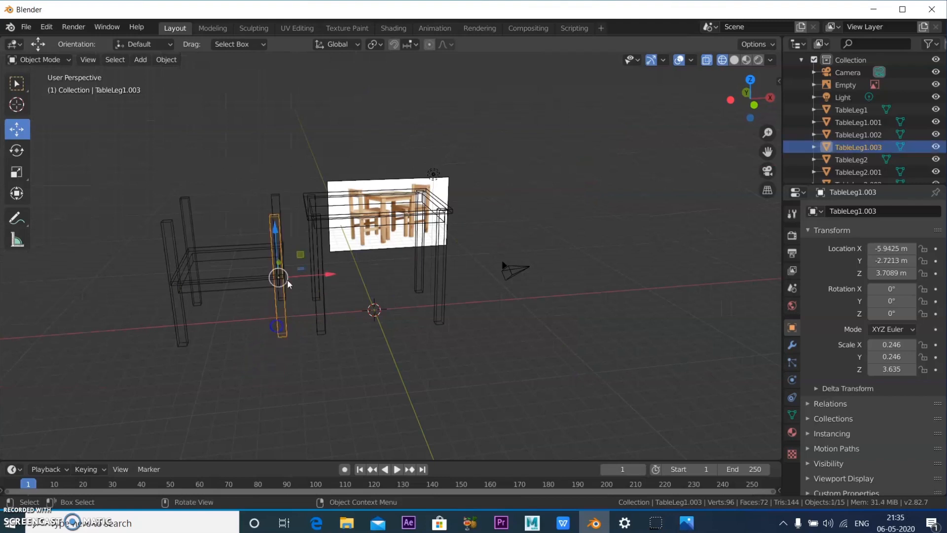
pyautogui.keyDown('shift'); pyautogui.click(282, 194); pyautogui.keyUp('shift')
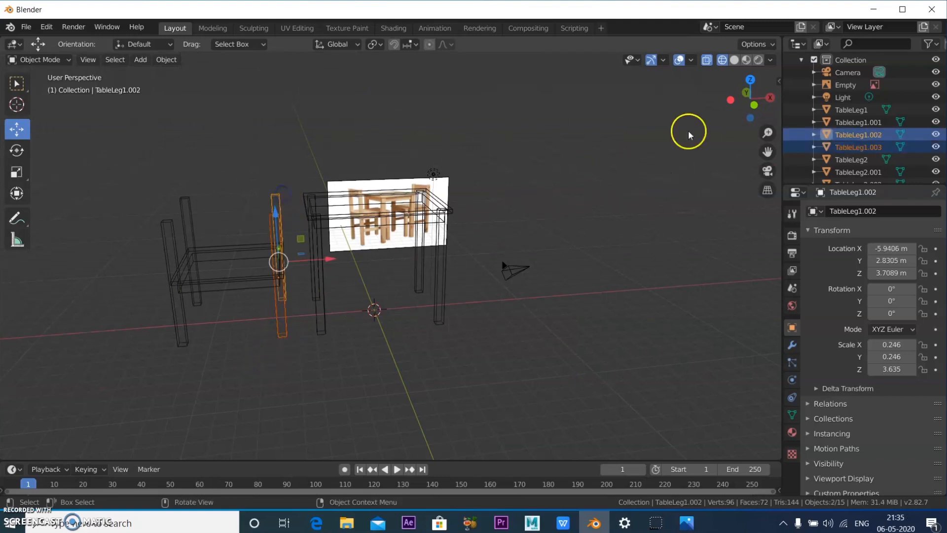
pyautogui.click(735, 60)
pyautogui.moveTo(245, 365); pyautogui.dragTo(164, 309, button='middle')
pyautogui.click(17, 171)
pyautogui.moveTo(307, 209); pyautogui.dragTo(271, 288)
# Lower the shortened front legs beneath the seat to about Z 2.094 m, restoring the quad view to stand them on the ground line.
pyautogui.moveTo(271, 289); pyautogui.dragTo(276, 340, button='middle')
pyautogui.click(17, 129)
pyautogui.moveTo(349, 207); pyautogui.dragTo(370, 241)
pyautogui.moveTo(450, 349); pyautogui.dragTo(416, 348, button='middle')
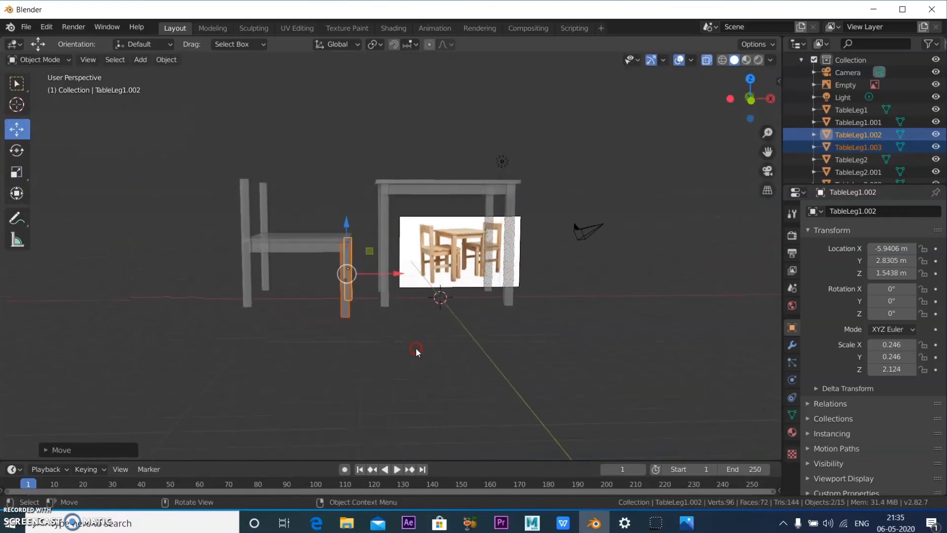
pyautogui.hotkey('ctrl', 'alt', 'q')
pyautogui.scroll(3, 592, 387)
pyautogui.scroll(2, 567, 373)
pyautogui.moveTo(531, 328); pyautogui.dragTo(546, 317)
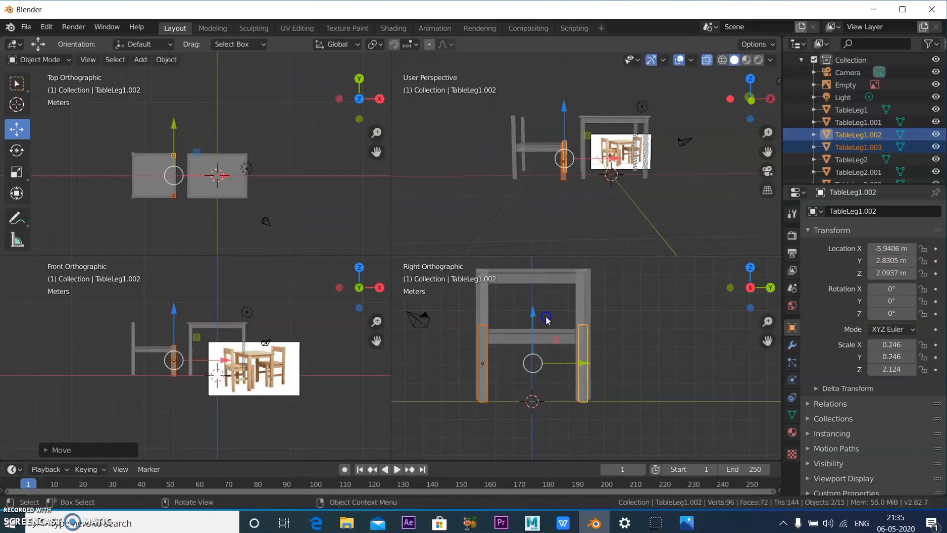
# Shorten the chair's two front legs to a Z scale of about 1.811 and lower them to the ground line.
pyautogui.press('r')
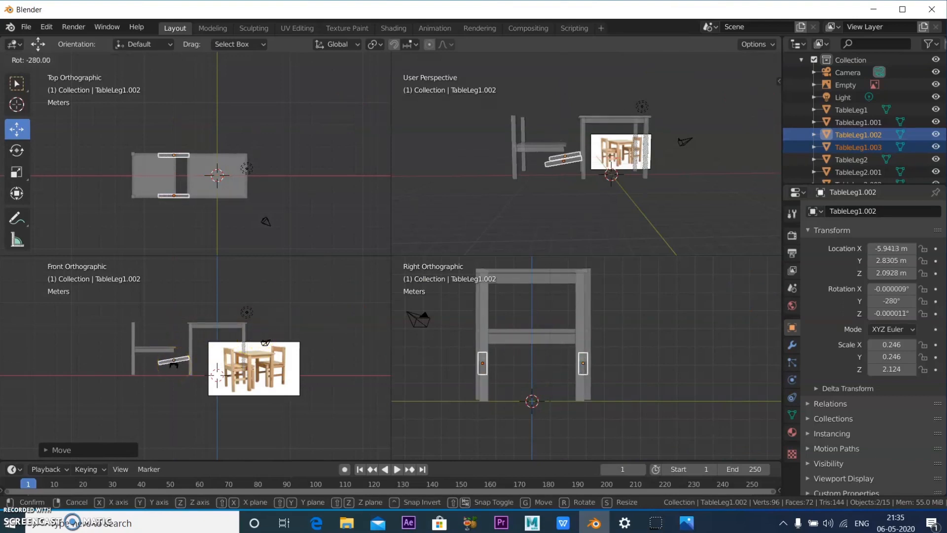
pyautogui.rightClick(190, 327)
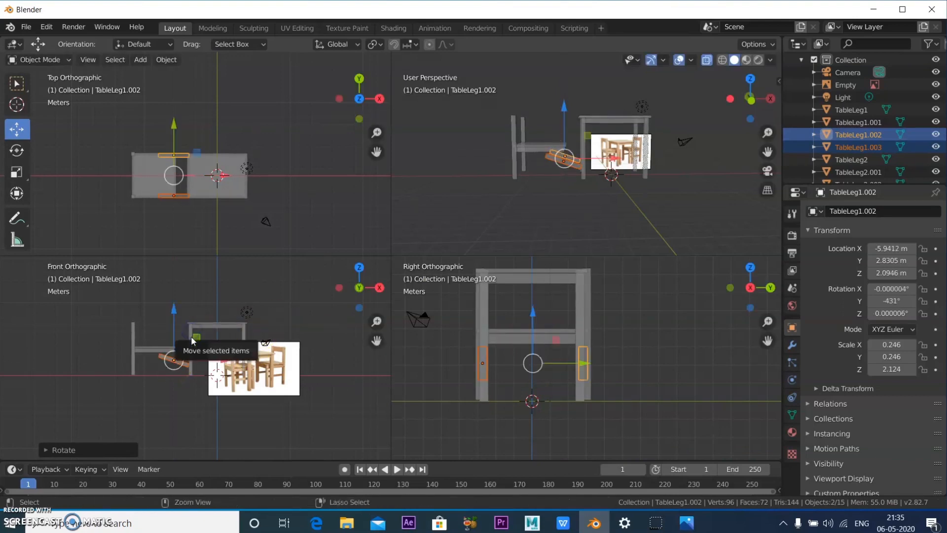
pyautogui.scroll(8, 138, 372)
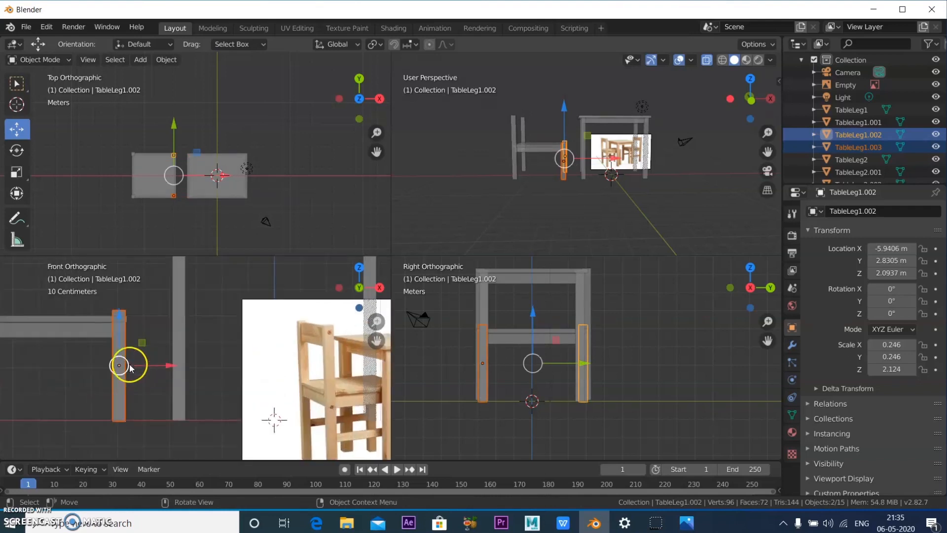
pyautogui.click(15, 173)
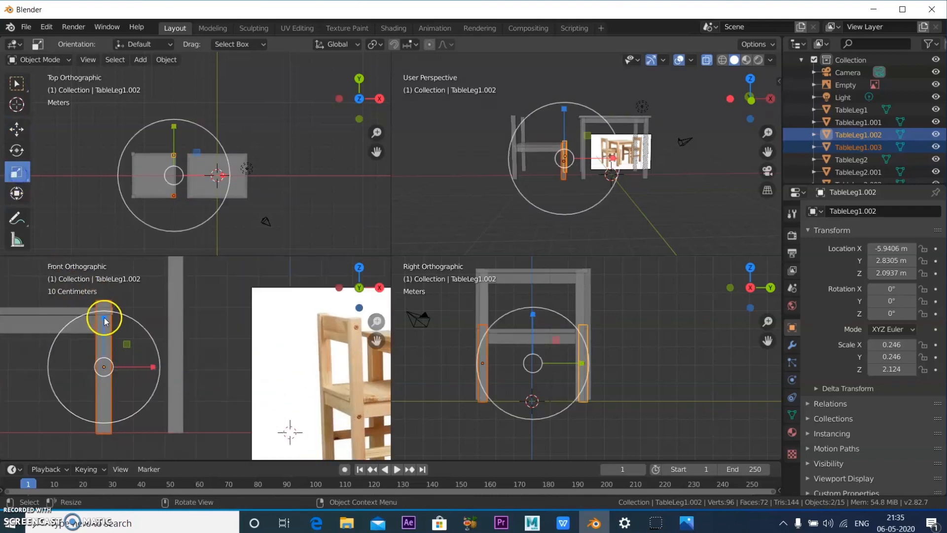
pyautogui.moveTo(102, 317); pyautogui.dragTo(102, 325)
pyautogui.click(20, 127)
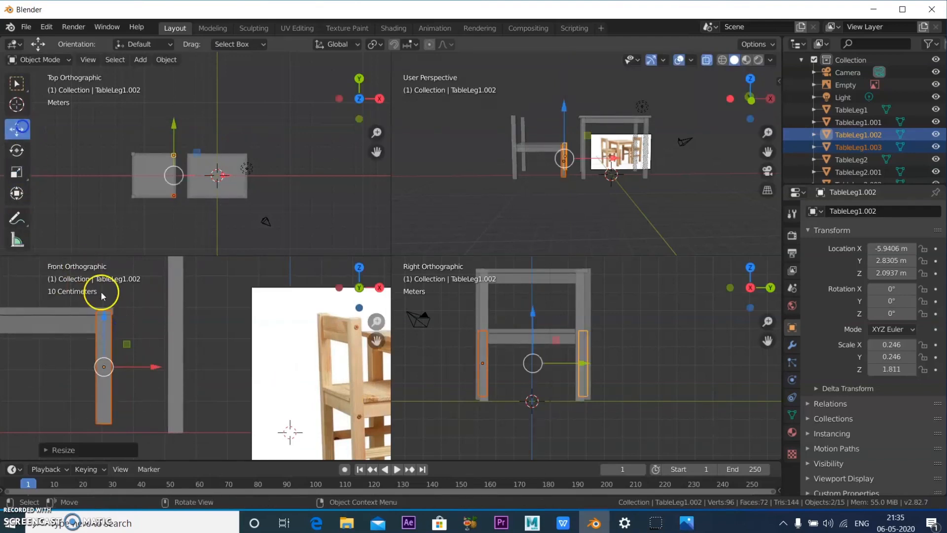
pyautogui.moveTo(103, 317); pyautogui.dragTo(101, 339)
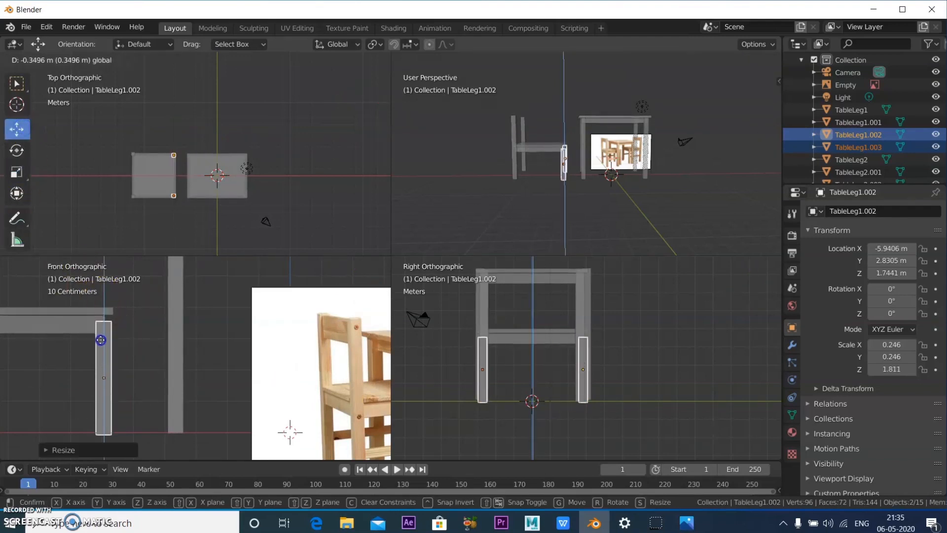
# Refine the front legs' fit beneath the seat to a Z scale of 1.893 at about Z 1.887 m, and deselect them.
pyautogui.moveTo(103, 338); pyautogui.dragTo(108, 324)
pyautogui.click(18, 173)
pyautogui.click(18, 131)
pyautogui.click(553, 213)
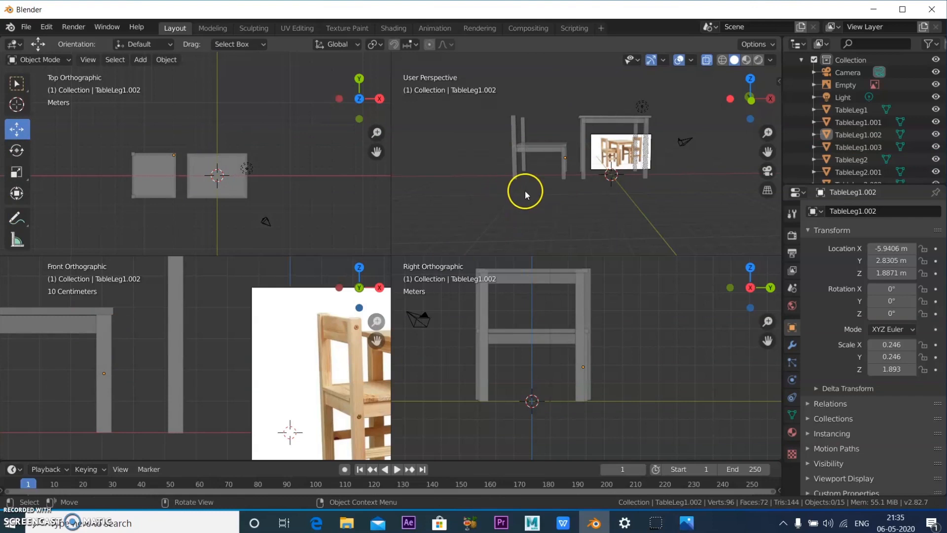
# Select the chair's two back legs together and lengthen them to a Z scale of about 4.556.
pyautogui.moveTo(533, 184)
pyautogui.mouseDown(button='middle')
pyautogui.moveTo(593, 205)
pyautogui.moveTo(524, 197)
pyautogui.moveTo(562, 230)
pyautogui.moveTo(537, 188)
pyautogui.mouseUp(button='middle')
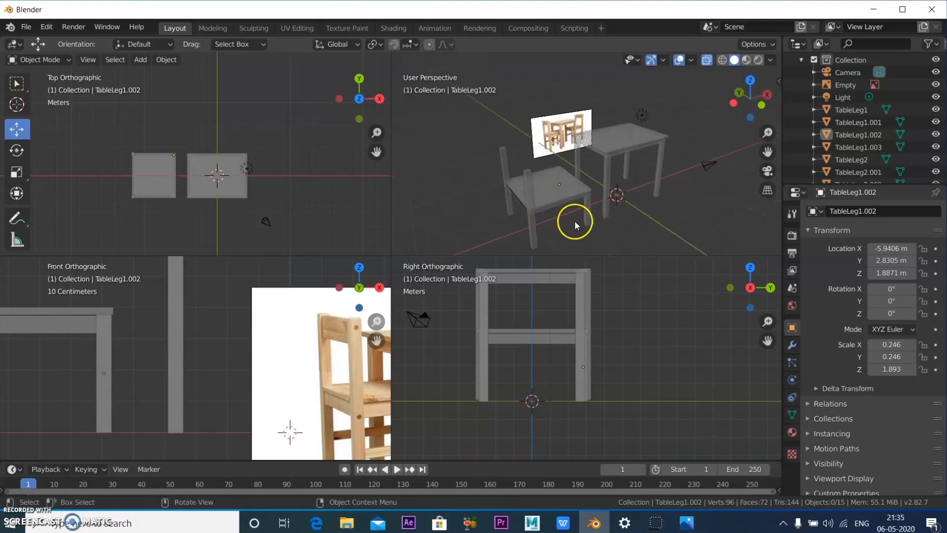
pyautogui.moveTo(575, 221); pyautogui.dragTo(582, 218, button='middle')
pyautogui.click(541, 176)
pyautogui.keyDown('shift'); pyautogui.click(505, 164); pyautogui.keyUp('shift')
pyautogui.scroll(-4, 148, 315)
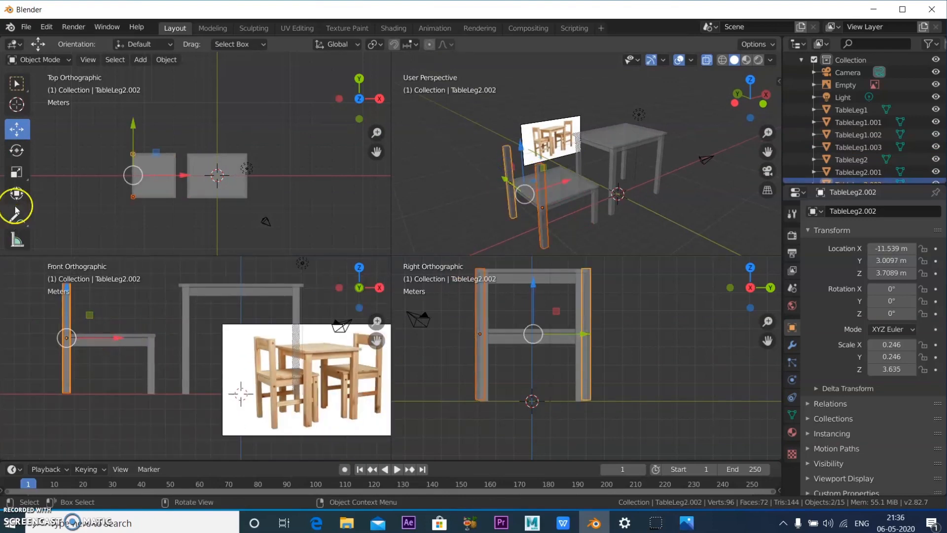
pyautogui.click(16, 173)
pyautogui.moveTo(524, 150); pyautogui.dragTo(530, 132)
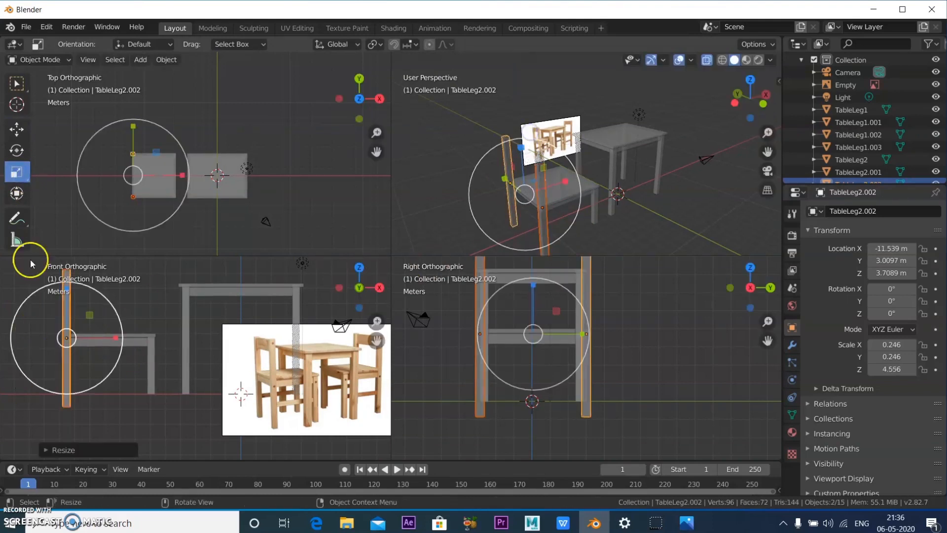
# Raise the lengthened back legs to about Z 4.566 m so they stand on the ground line, and deselect them.
pyautogui.click(19, 130)
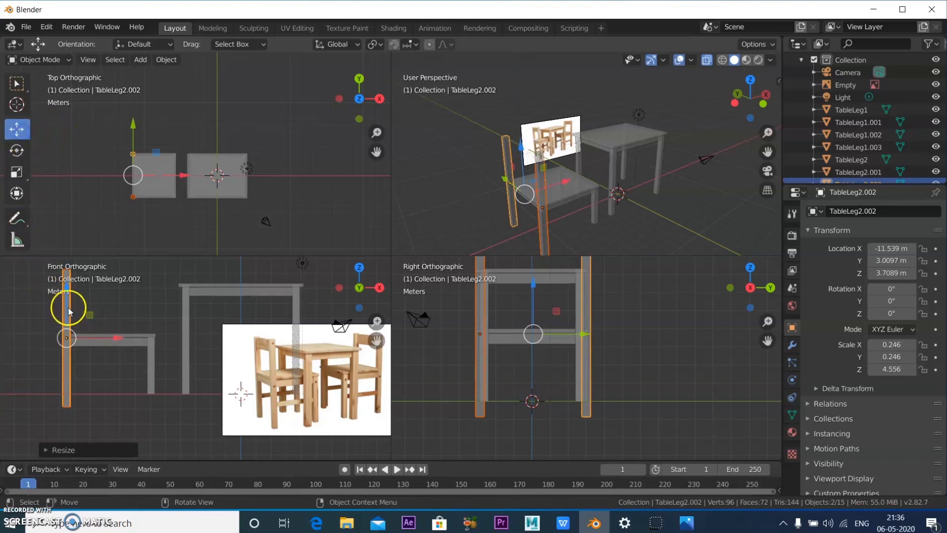
pyautogui.moveTo(68, 303); pyautogui.dragTo(78, 287)
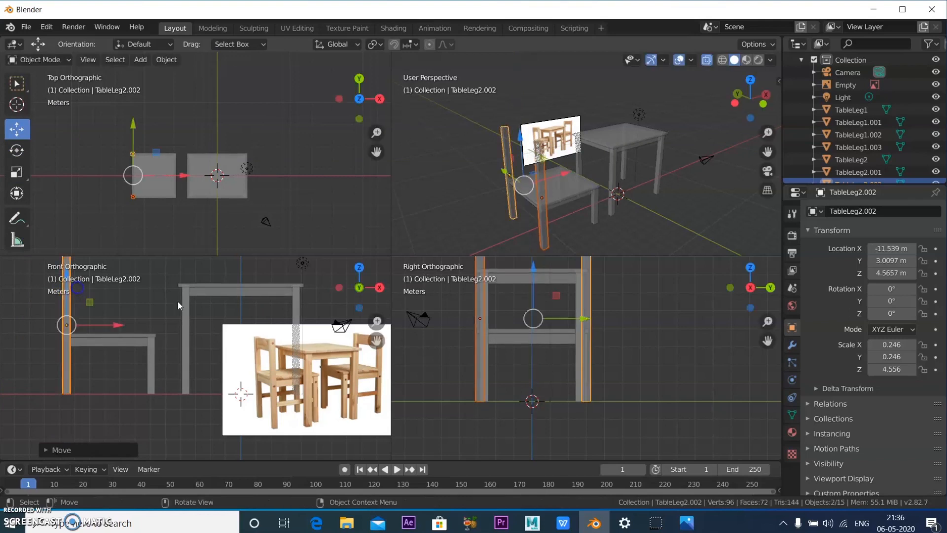
pyautogui.click(621, 238)
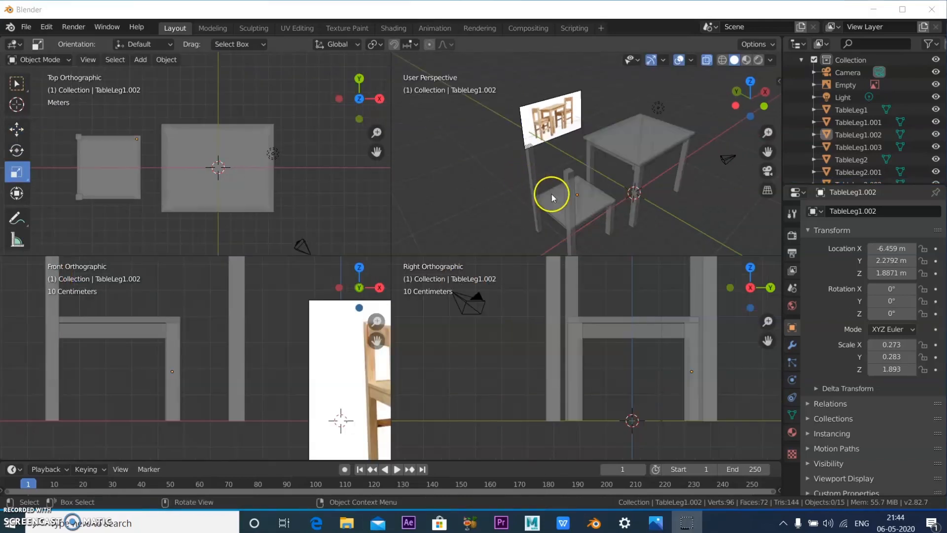
# In an enlarged perspective view, compare the modelled chair with the chairs in the reference image to examine the backrest and leg parts.
pyautogui.moveTo(552, 197)
pyautogui.mouseDown(button='middle')
pyautogui.moveTo(508, 186)
pyautogui.moveTo(549, 194)
pyautogui.mouseUp(button='middle')
pyautogui.hotkey('ctrl', 'alt', 'q')
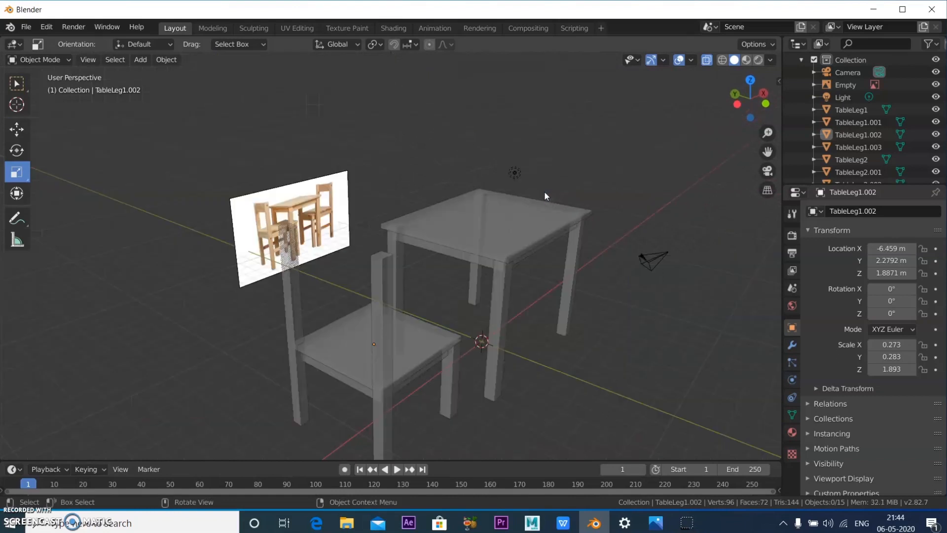
pyautogui.scroll(2, 181, 258)
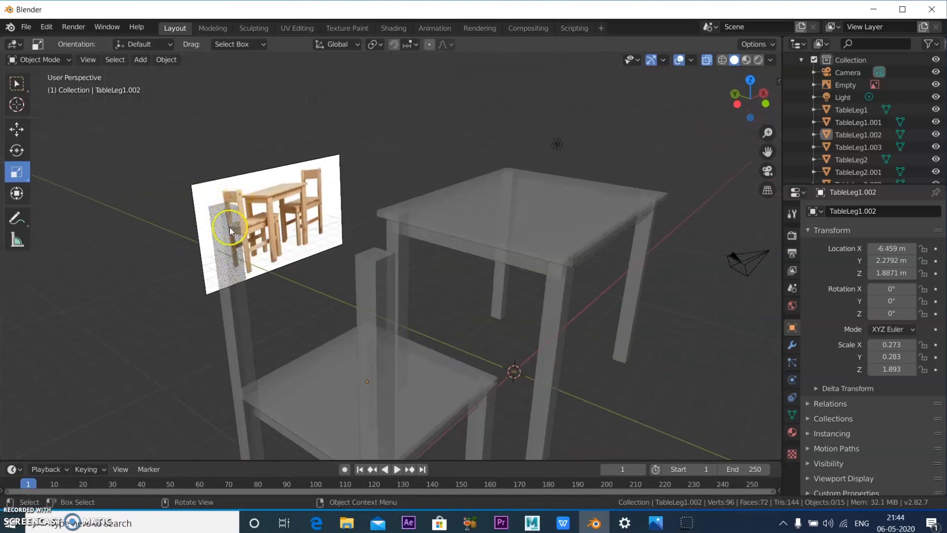
pyautogui.moveTo(230, 230); pyautogui.dragTo(206, 243, button='middle')
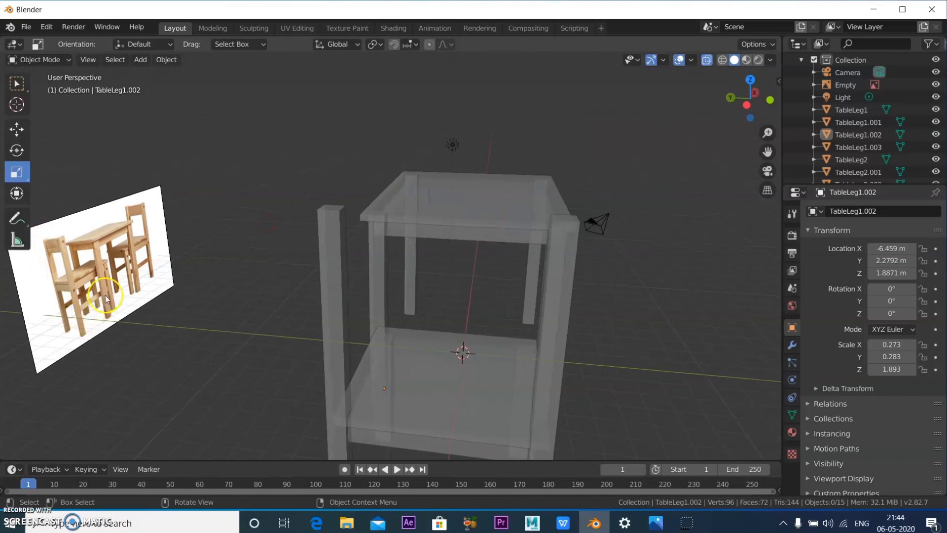
pyautogui.scroll(-4, 100, 303)
pyautogui.moveTo(229, 312); pyautogui.dragTo(241, 334, button='middle')
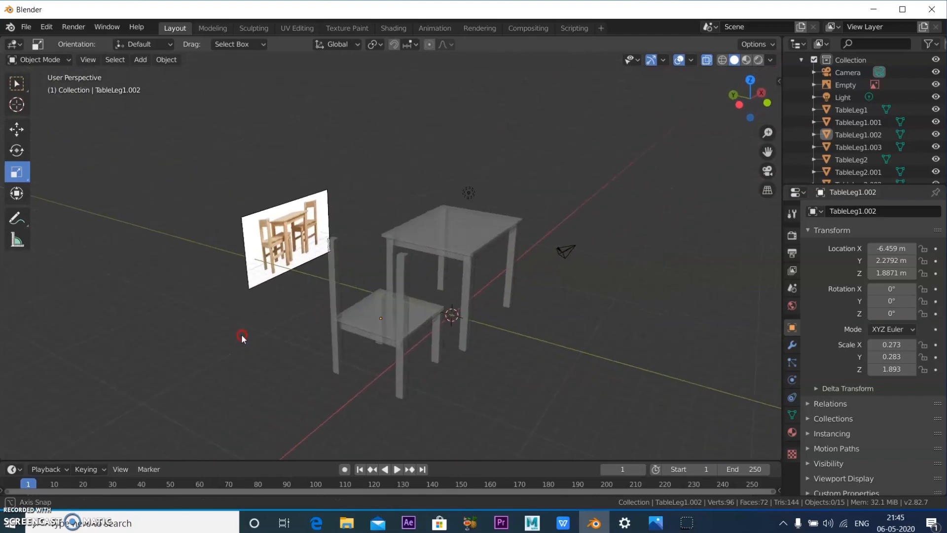
pyautogui.scroll(4, 199, 228)
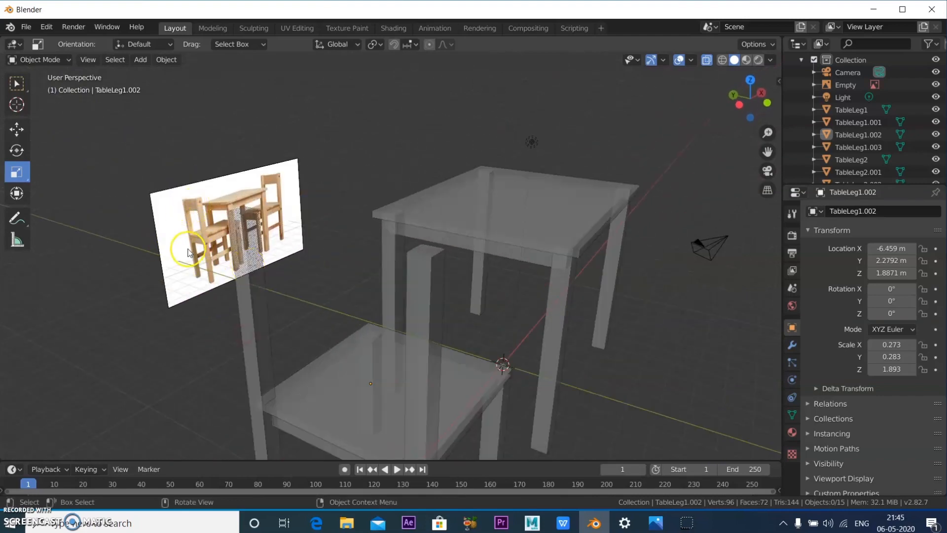
pyautogui.scroll(-3, 190, 275)
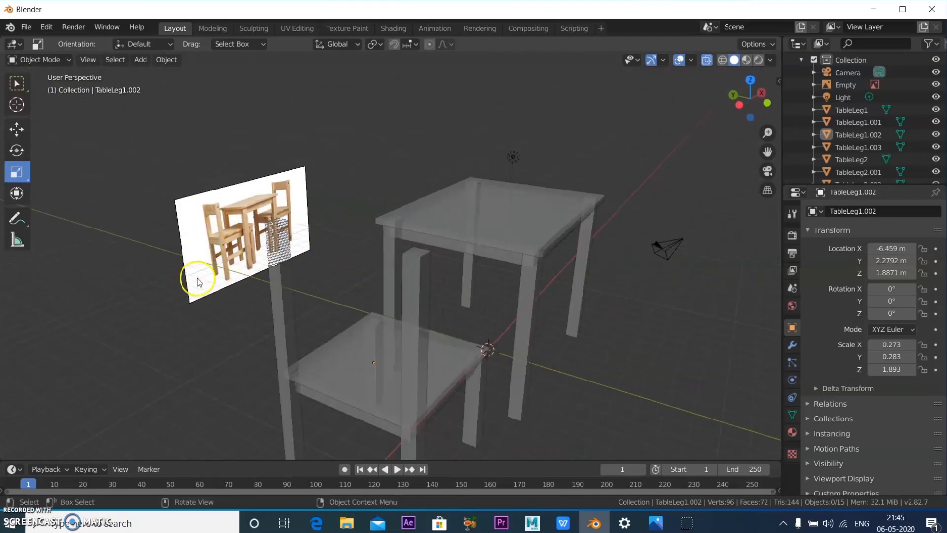
pyautogui.moveTo(206, 287); pyautogui.dragTo(307, 347, button='middle')
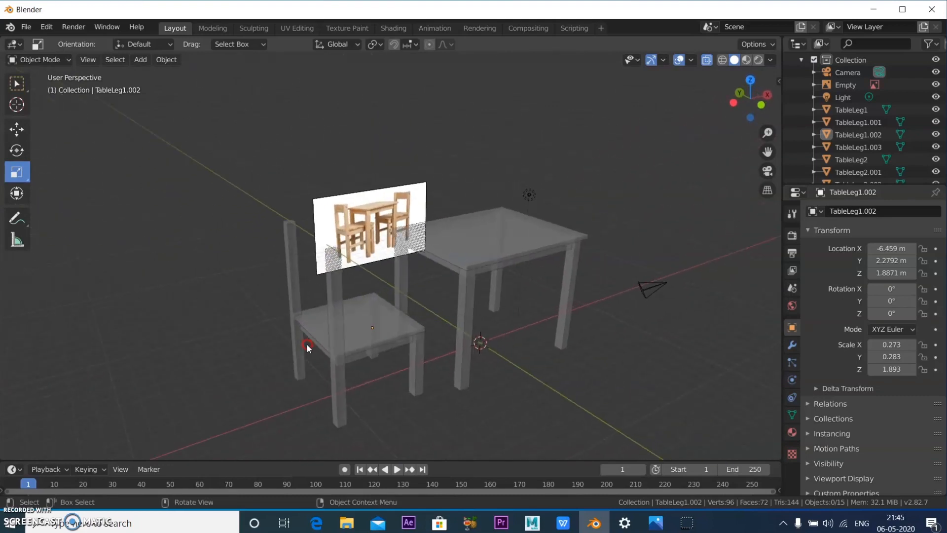
# Duplicate the chair's under-seat block TableTop.003 in place and reshape the copy into an upright panel, X scale about 0.342 and Z scale about 1.059.
pyautogui.click(383, 351)
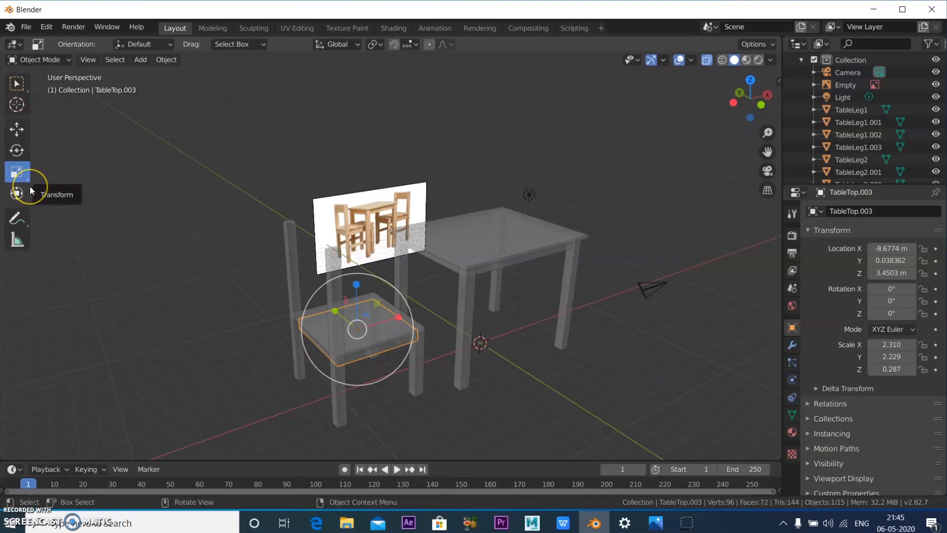
pyautogui.hotkey('shift', 'd')
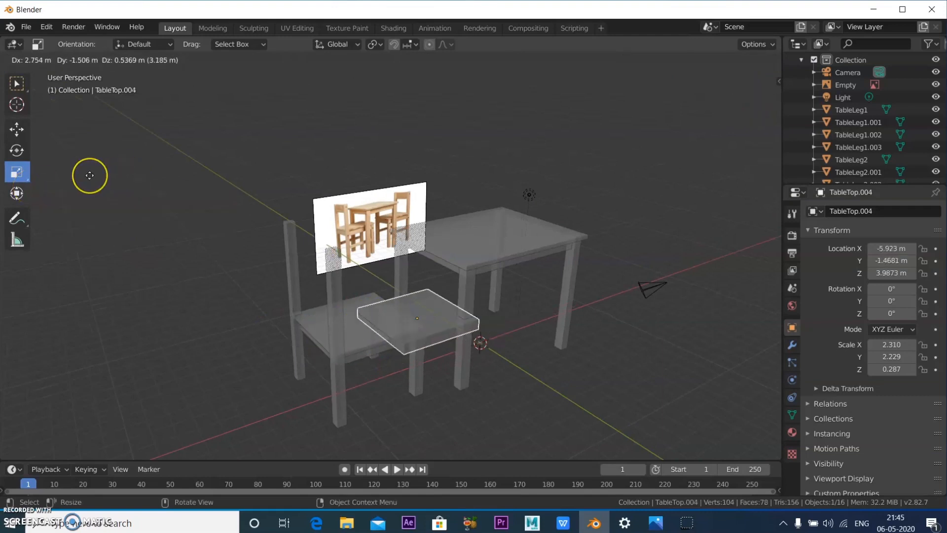
pyautogui.rightClick(90, 175)
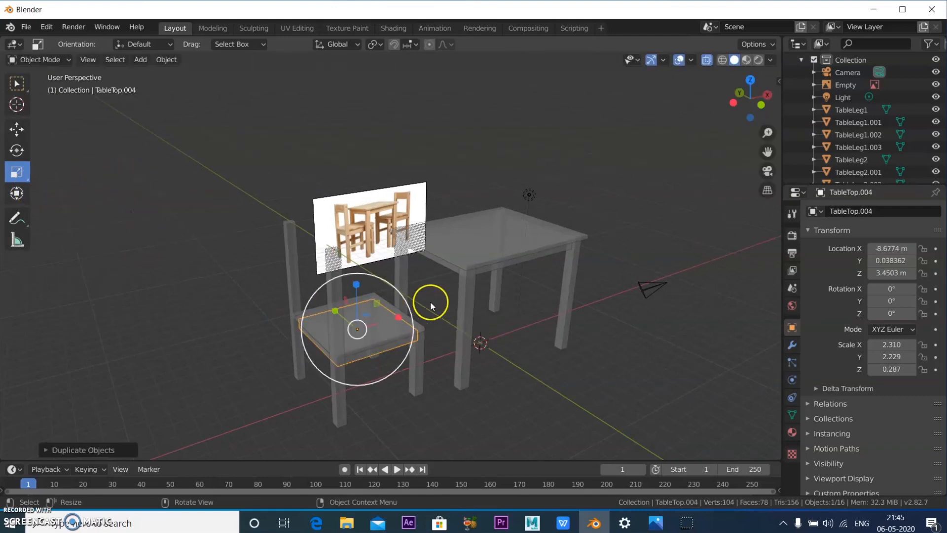
pyautogui.moveTo(399, 317); pyautogui.dragTo(361, 333)
pyautogui.moveTo(360, 286); pyautogui.dragTo(357, 169)
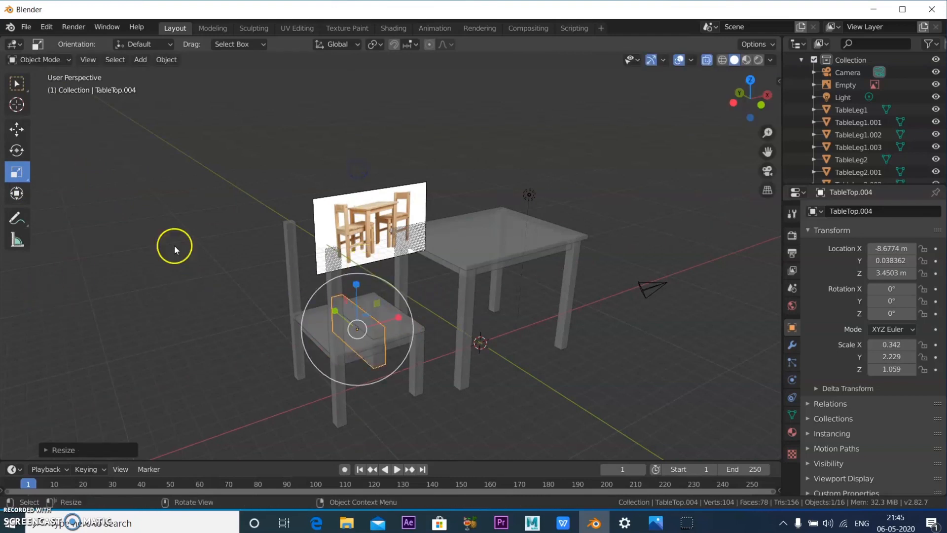
# Restore the quad view, thin the upright panel to an X scale of about 0.140, and move it between the back legs at X -11.05 m.
pyautogui.hotkey('ctrl', 'alt', 'q')
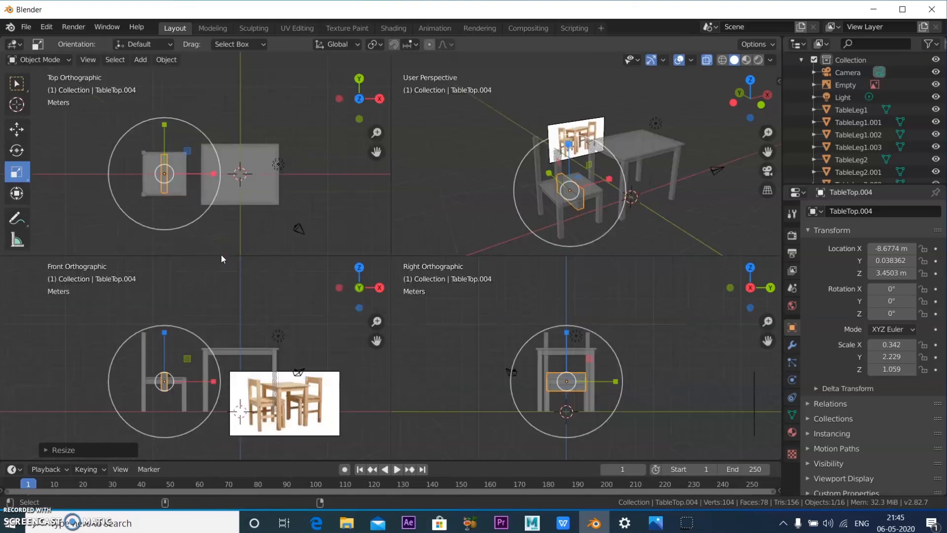
pyautogui.scroll(3, 101, 166)
pyautogui.moveTo(191, 188); pyautogui.dragTo(157, 196)
pyautogui.click(16, 130)
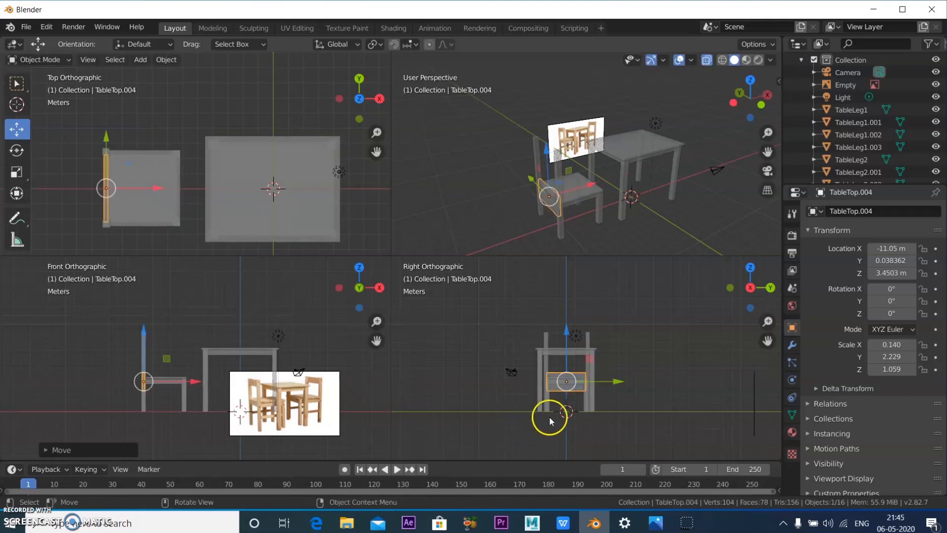
# Raise the panel to about Z 7.545 m, near the tops of the back legs, as the chair's backrest.
pyautogui.moveTo(546, 188); pyautogui.dragTo(545, 195, button='middle')
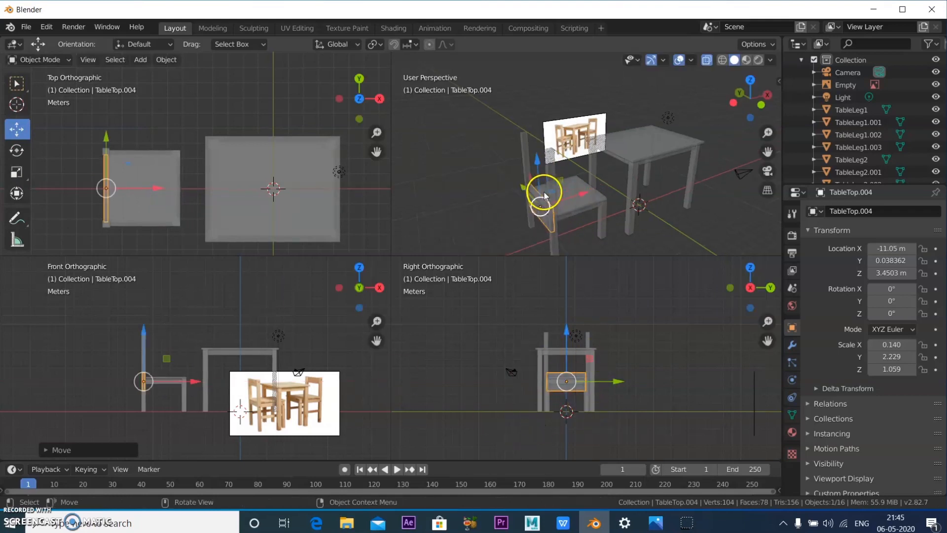
pyautogui.moveTo(517, 229); pyautogui.dragTo(597, 167, button='middle')
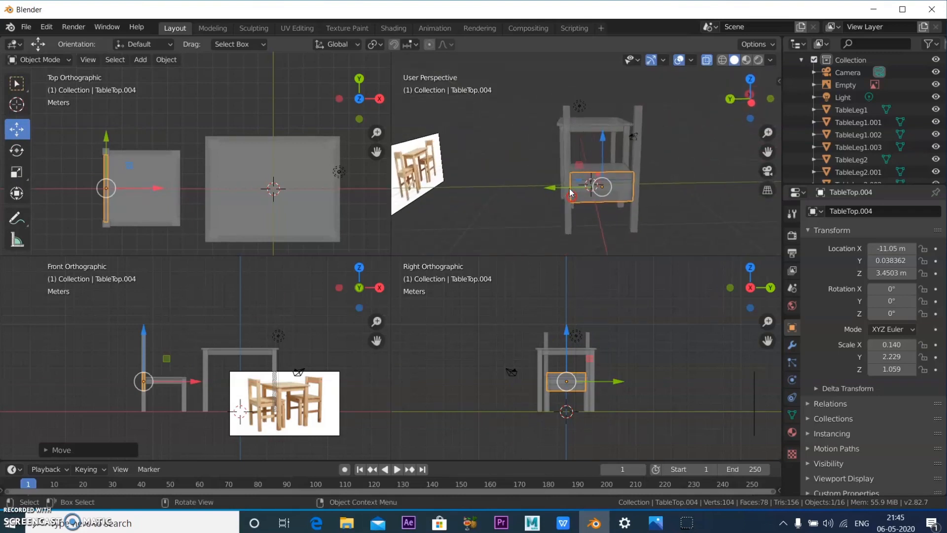
pyautogui.moveTo(602, 143); pyautogui.dragTo(606, 82)
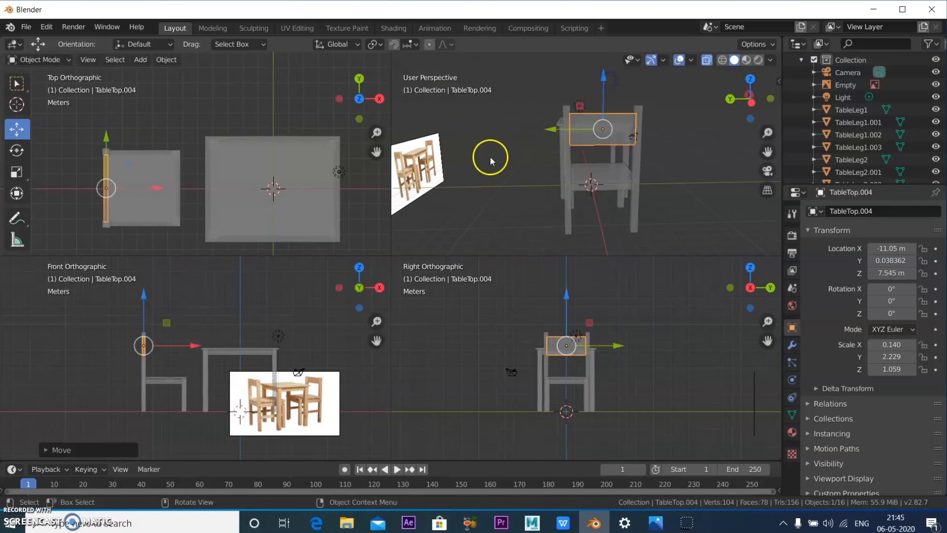
pyautogui.moveTo(523, 214); pyautogui.dragTo(427, 254, button='middle')
pyautogui.scroll(2, 503, 143)
pyautogui.moveTo(510, 142); pyautogui.dragTo(554, 169, button='middle')
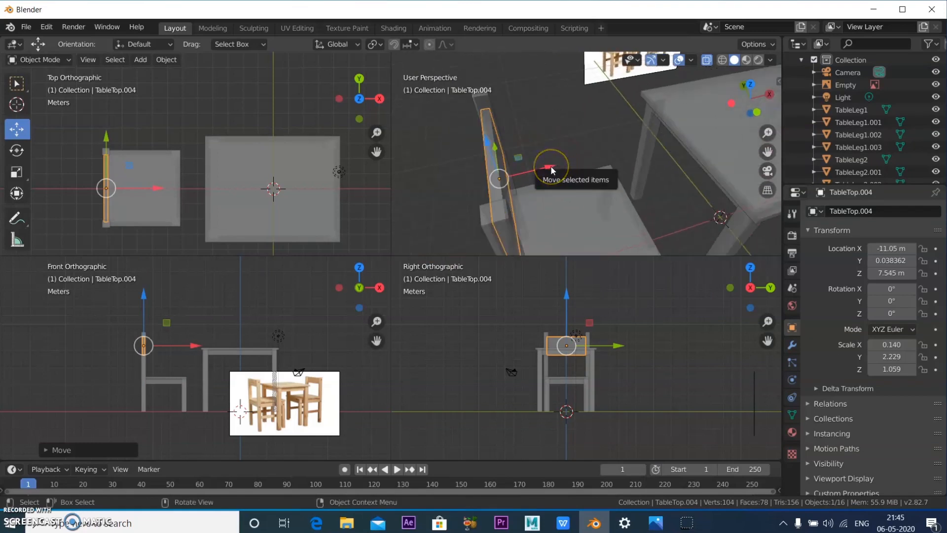
pyautogui.press('r')
pyautogui.click(552, 169)
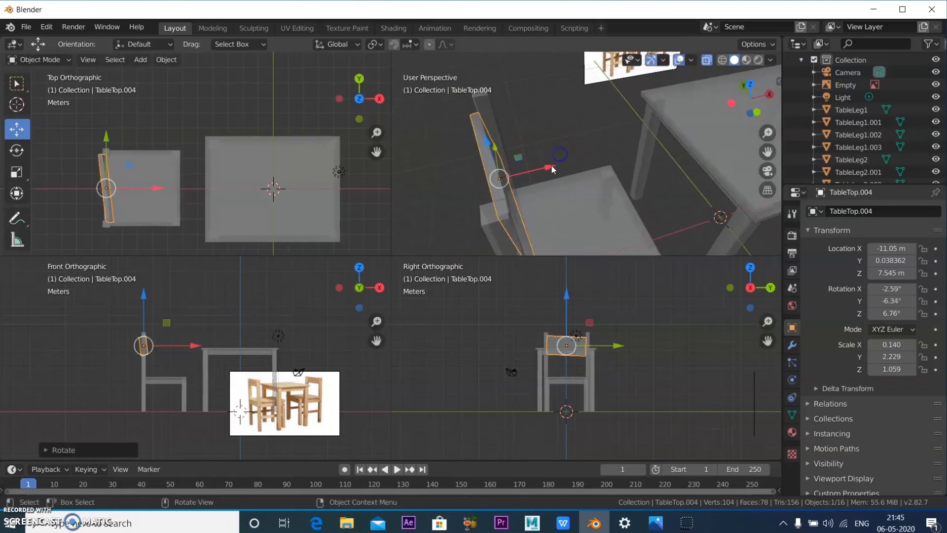
pyautogui.hotkey('alt', 'r')
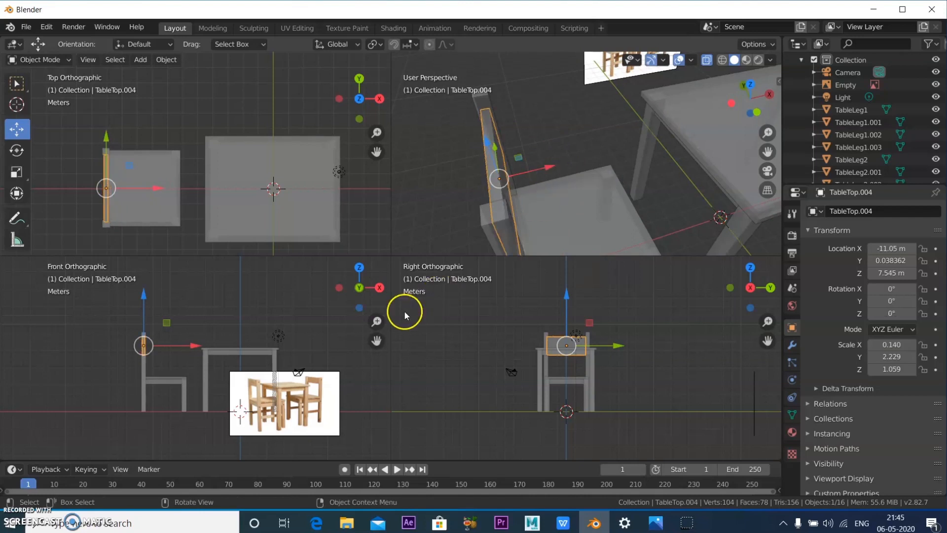
# Thin the backrest panel to an X scale of about 0.114 so it fits within the back legs, and deselect it.
pyautogui.click(17, 171)
pyautogui.moveTo(547, 170); pyautogui.dragTo(536, 173)
pyautogui.click(552, 131)
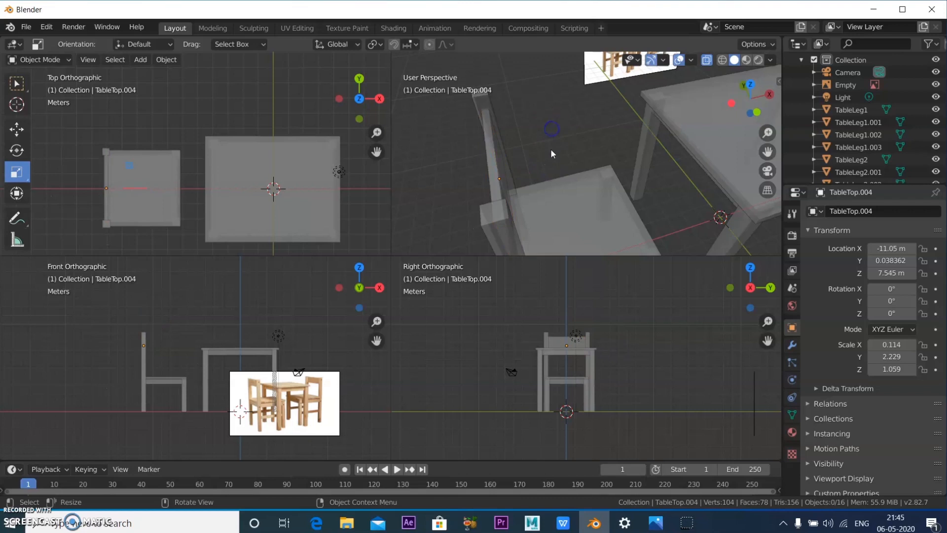
pyautogui.scroll(-2, 552, 163)
pyautogui.moveTo(553, 170); pyautogui.dragTo(606, 138, button='middle')
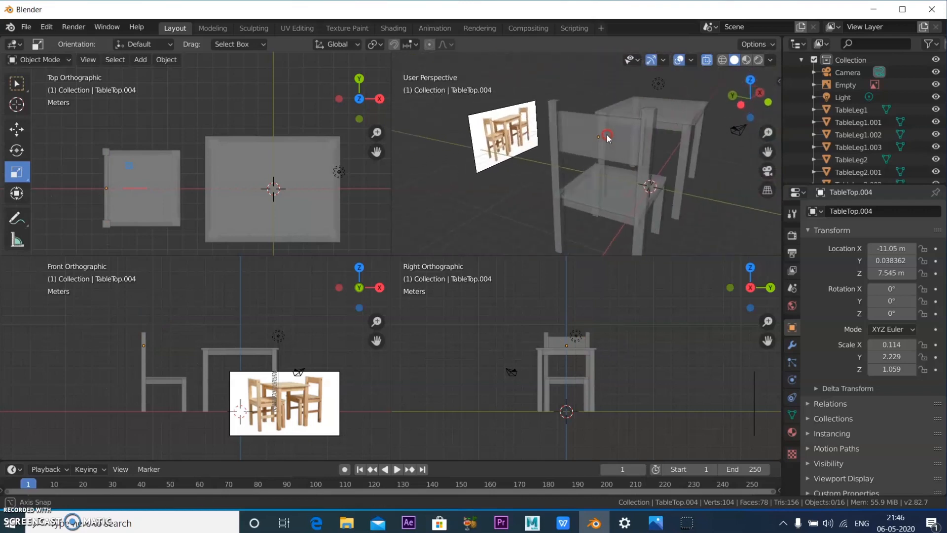
pyautogui.click(597, 136)
pyautogui.moveTo(604, 108); pyautogui.dragTo(603, 114)
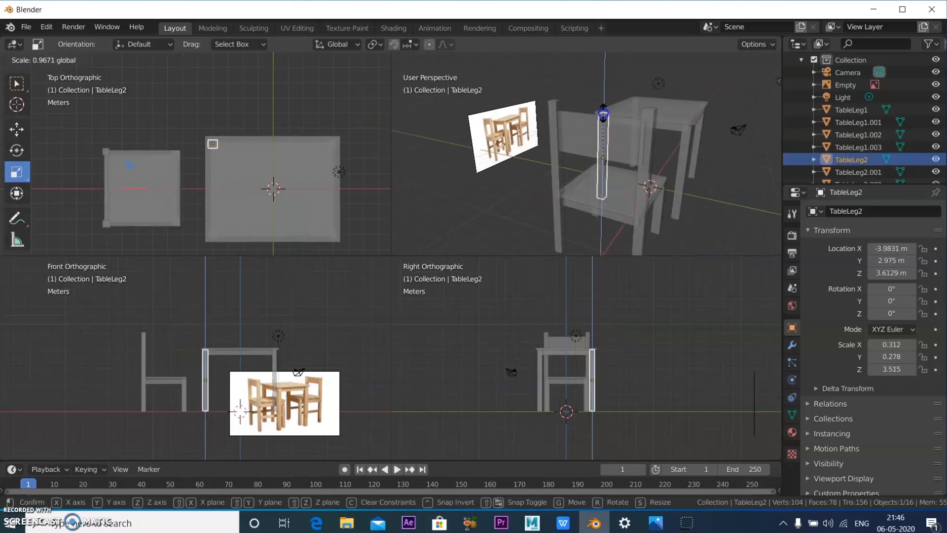
pyautogui.rightClick(602, 116)
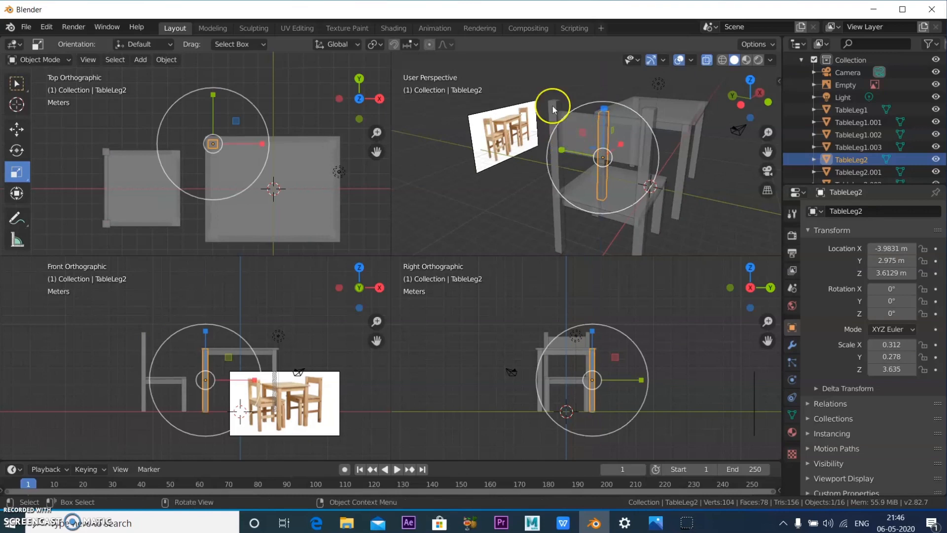
# Reduce the backrest panel's Z scale to about 0.931 and raise it to about Z 7.870 m, leaving it deselected.
pyautogui.click(557, 75)
pyautogui.click(572, 120)
pyautogui.moveTo(600, 89); pyautogui.dragTo(598, 101)
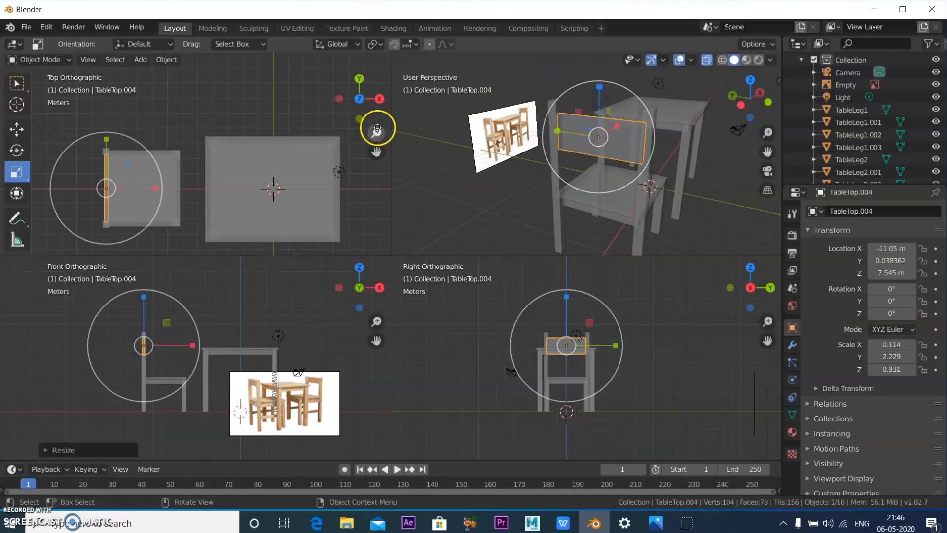
pyautogui.click(16, 128)
pyautogui.moveTo(600, 81); pyautogui.dragTo(608, 68)
pyautogui.click(475, 216)
# Examine the chair's legs, seat and backrest from several angles alongside the reference image.
pyautogui.moveTo(610, 197); pyautogui.dragTo(565, 204, button='middle')
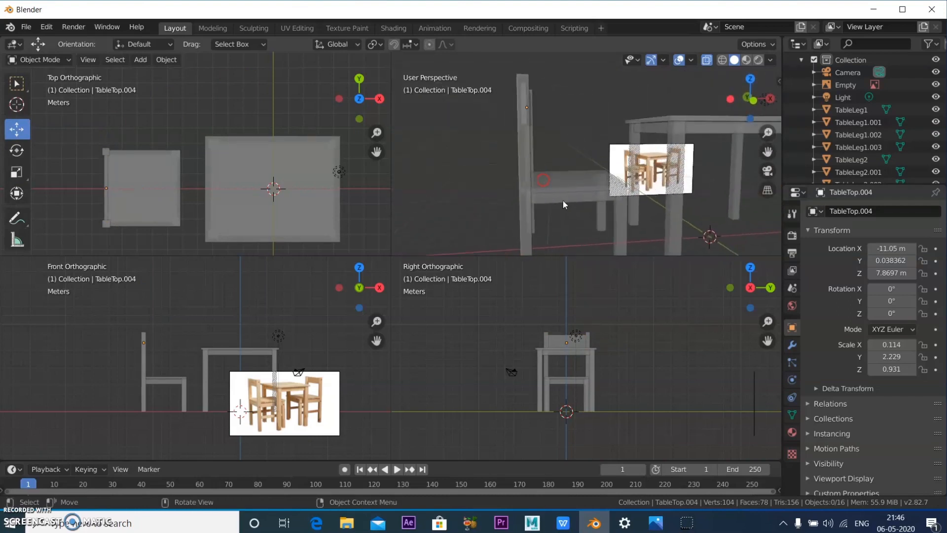
pyautogui.scroll(-2, 567, 197)
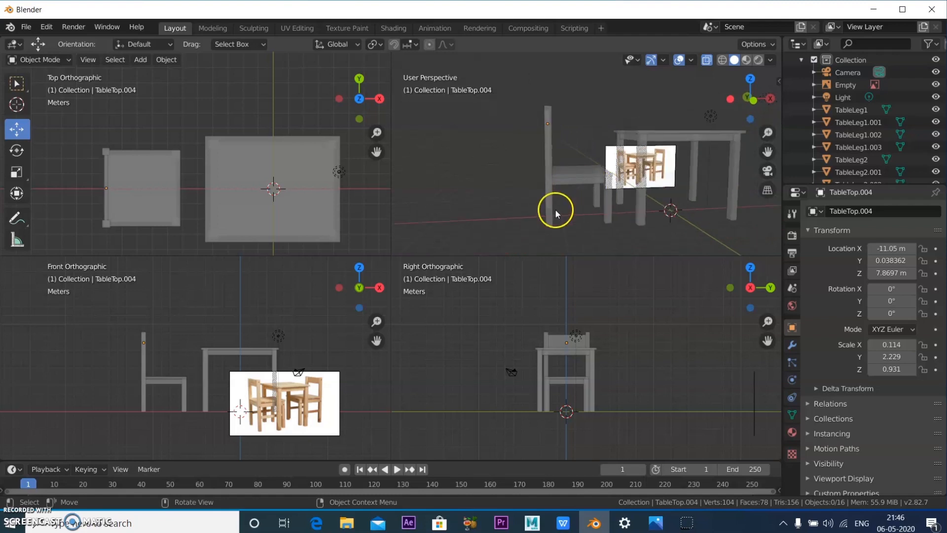
pyautogui.scroll(6, 591, 198)
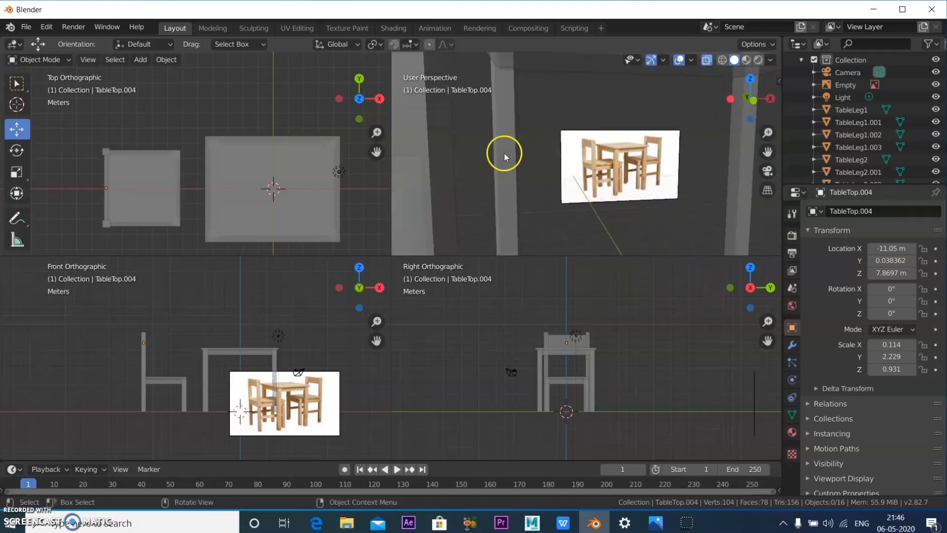
pyautogui.scroll(-4, 504, 156)
pyautogui.click(508, 205)
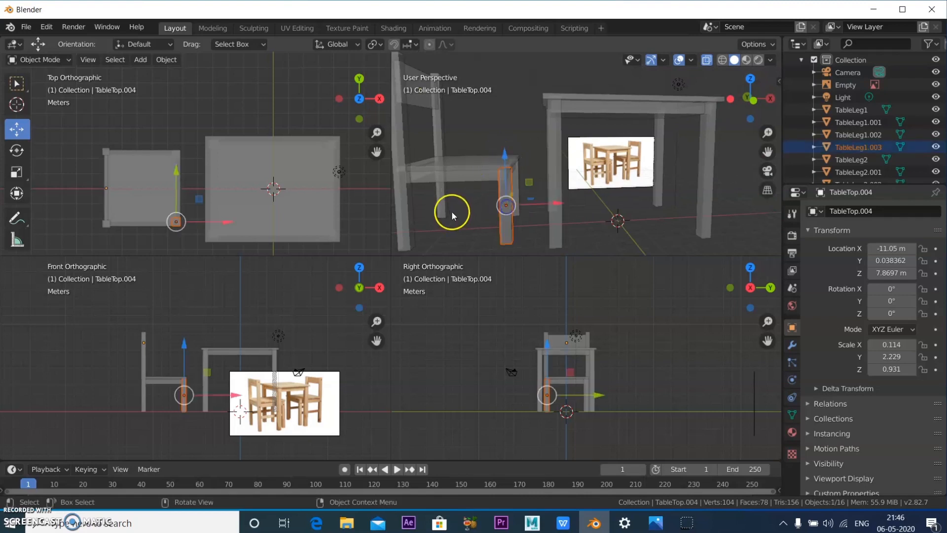
pyautogui.click(451, 210)
pyautogui.moveTo(450, 214); pyautogui.dragTo(442, 219, button='middle')
pyautogui.click(488, 204)
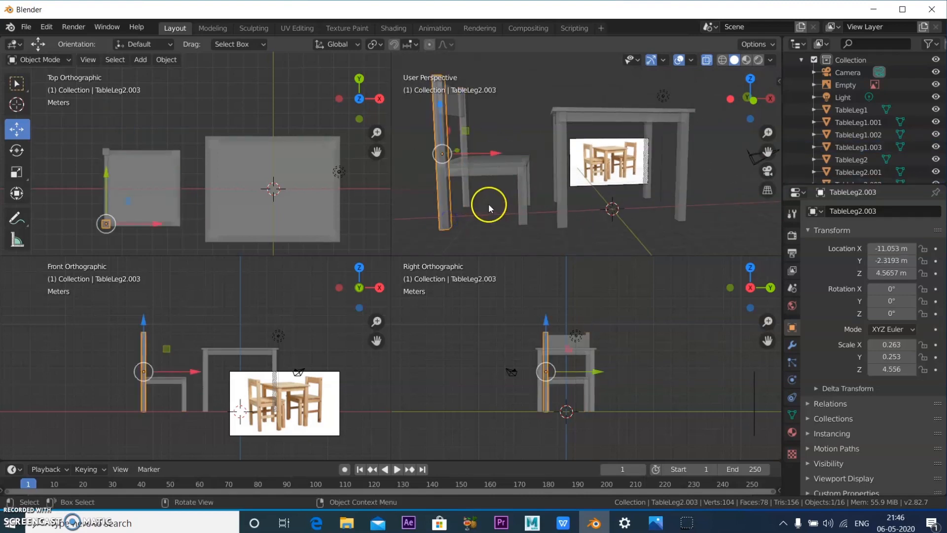
pyautogui.click(492, 212)
pyautogui.moveTo(501, 200); pyautogui.dragTo(503, 248, button='middle')
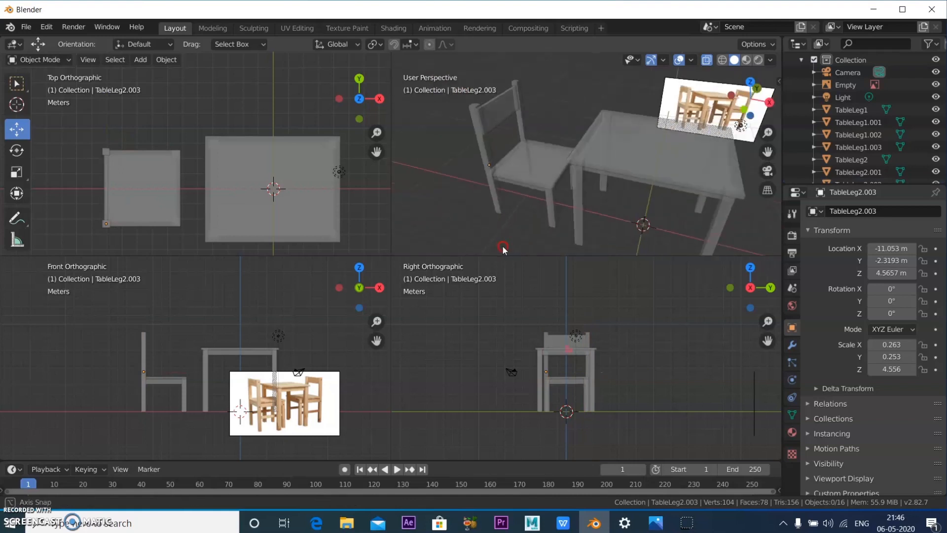
# Duplicate the chair's under-seat block TableTop.003 in place and thin the copy to a Y scale of about 0.163.
pyautogui.click(520, 189)
pyautogui.moveTo(533, 209); pyautogui.dragTo(528, 212, button='middle')
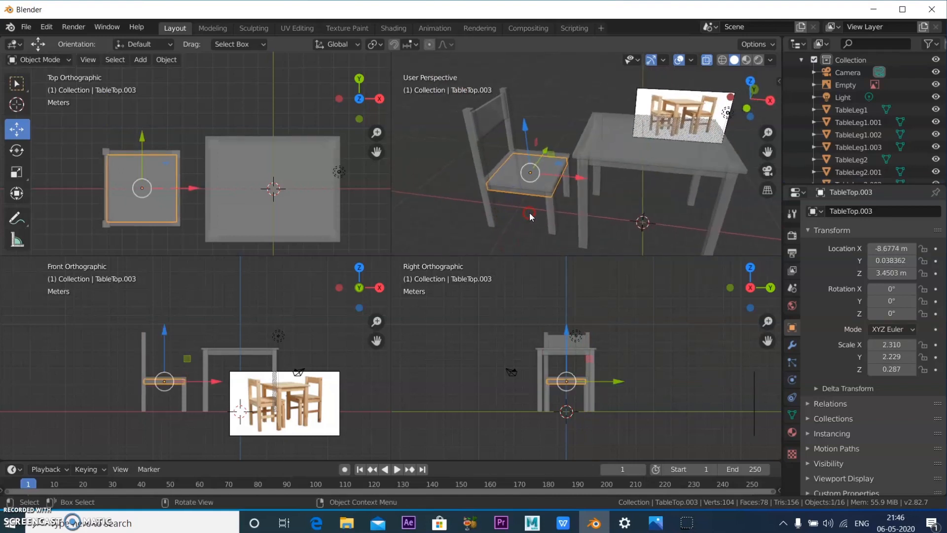
pyautogui.hotkey('shift', 'd')
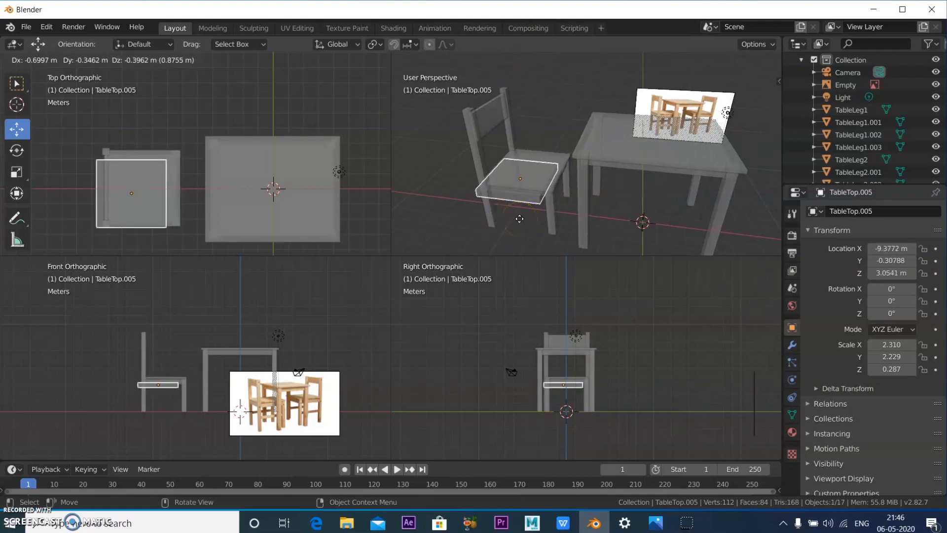
pyautogui.click(519, 218)
pyautogui.moveTo(523, 217); pyautogui.dragTo(516, 221, button='middle')
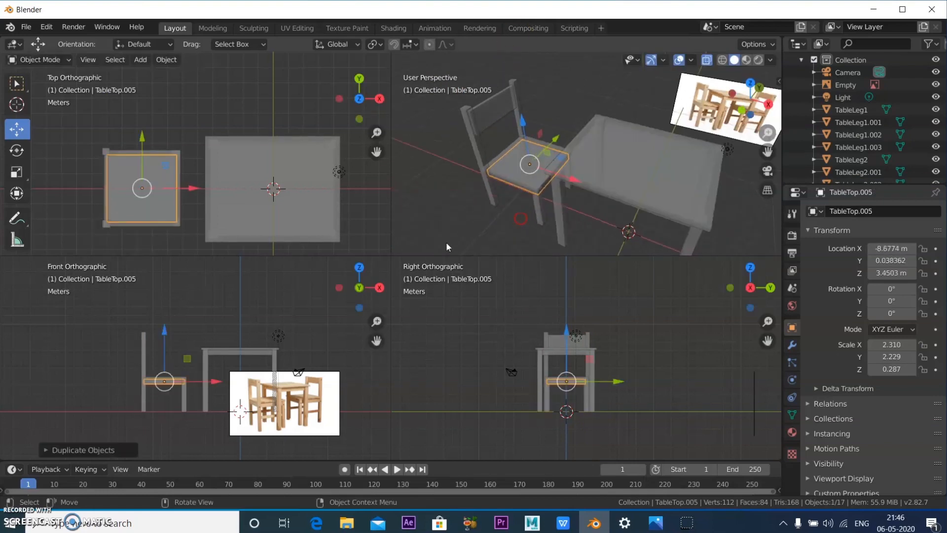
pyautogui.click(17, 171)
pyautogui.moveTo(142, 143); pyautogui.dragTo(145, 186)
# Move the thin copy between the front and back legs as a lower side rail at about Y -2.370 m and Z 1.602 m.
pyautogui.click(16, 129)
pyautogui.click(551, 157)
pyautogui.moveTo(551, 157); pyautogui.dragTo(529, 168)
pyautogui.scroll(3, 566, 389)
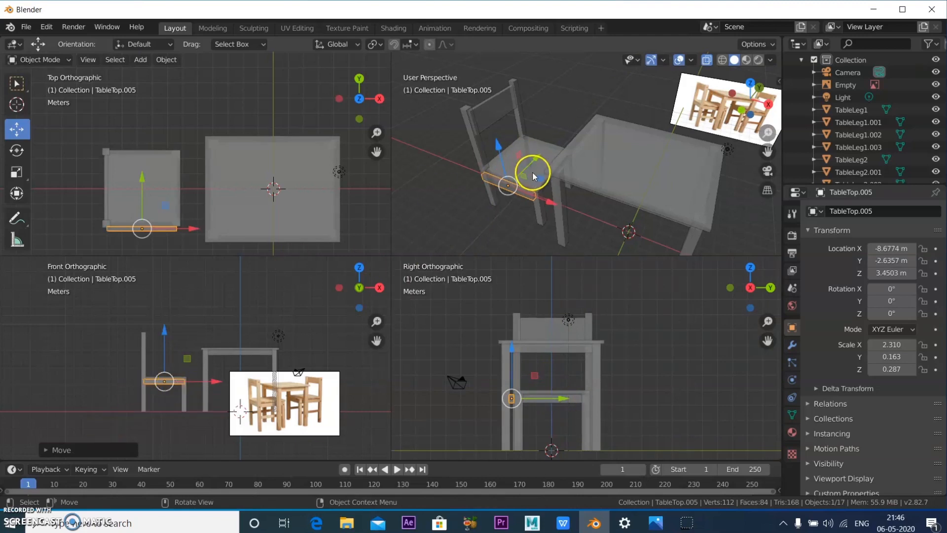
pyautogui.scroll(7, 524, 177)
pyautogui.scroll(-6, 522, 163)
pyautogui.moveTo(520, 163); pyautogui.dragTo(526, 161)
pyautogui.moveTo(475, 143); pyautogui.dragTo(485, 165)
pyautogui.scroll(6, 527, 165)
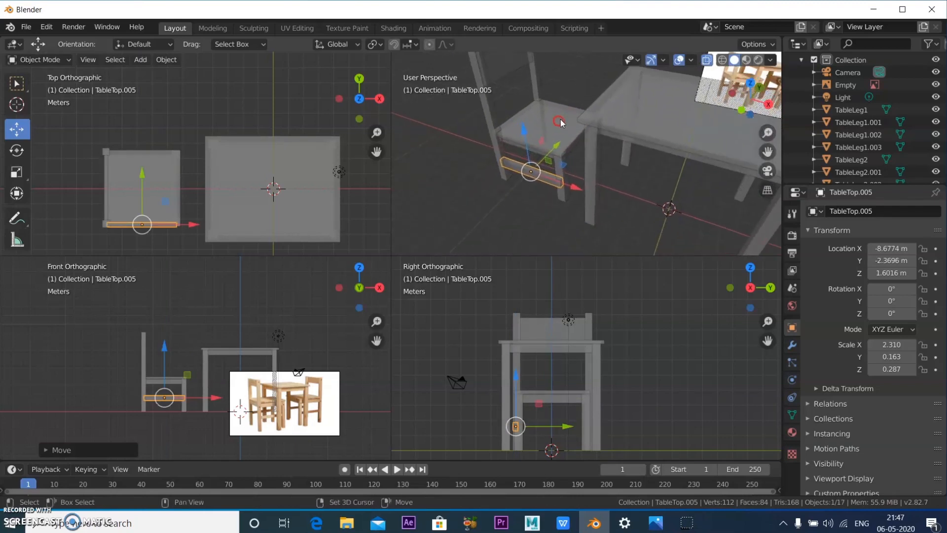
pyautogui.moveTo(546, 171); pyautogui.dragTo(602, 138, button='middle')
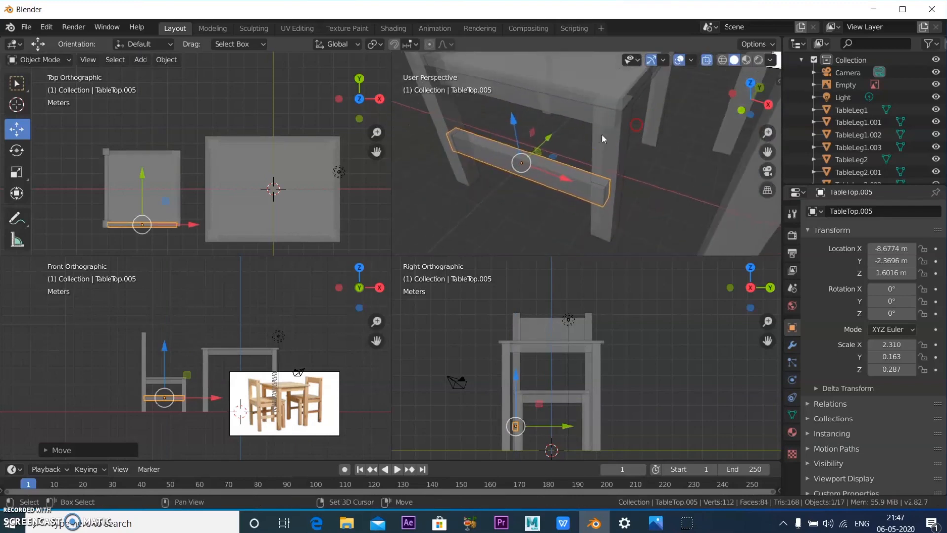
pyautogui.press('r')
pyautogui.click(554, 148)
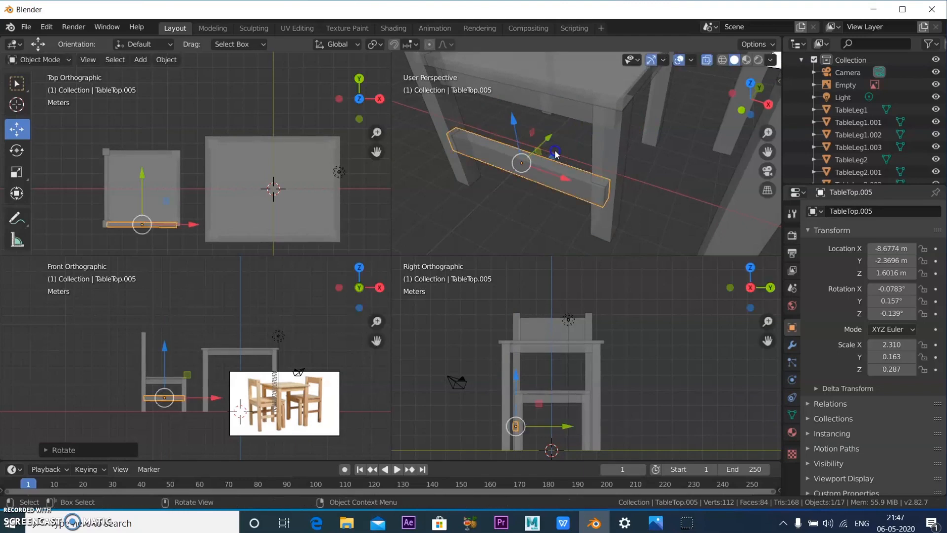
pyautogui.hotkey('alt', 'r')
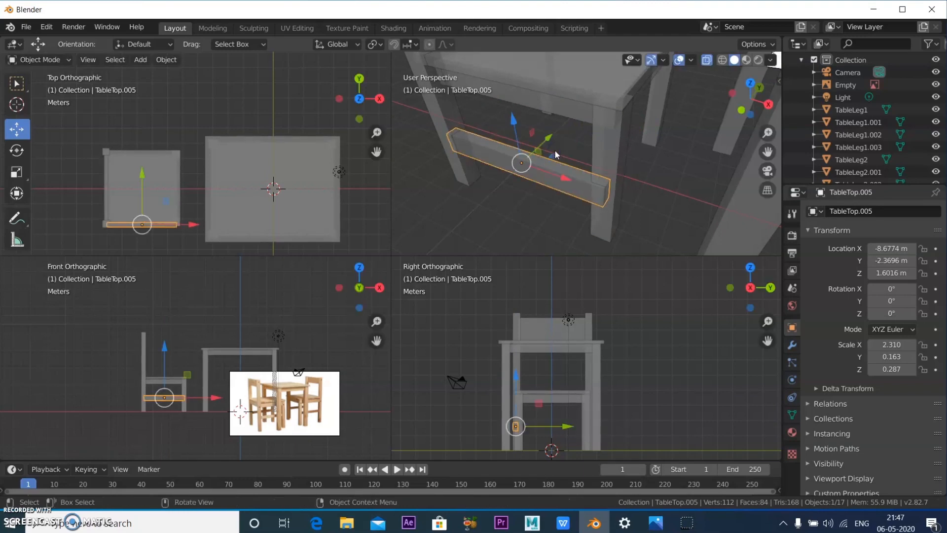
# Thin the lower rail to a Y scale of about 0.085 and shift it to about Y -2.264 m within the legs.
pyautogui.click(15, 174)
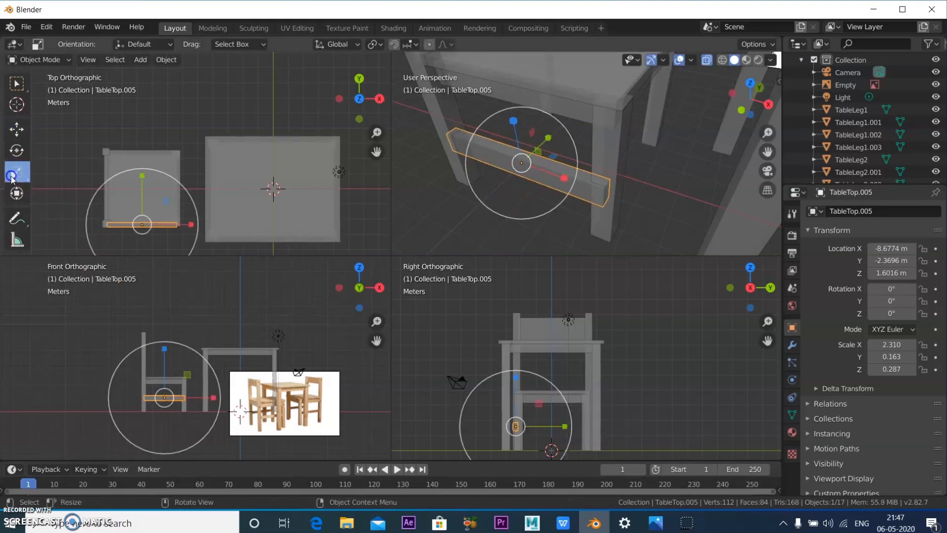
pyautogui.moveTo(546, 138)
pyautogui.mouseDown()
pyautogui.moveTo(528, 156)
pyautogui.moveTo(554, 136)
pyautogui.mouseUp()
pyautogui.click(16, 130)
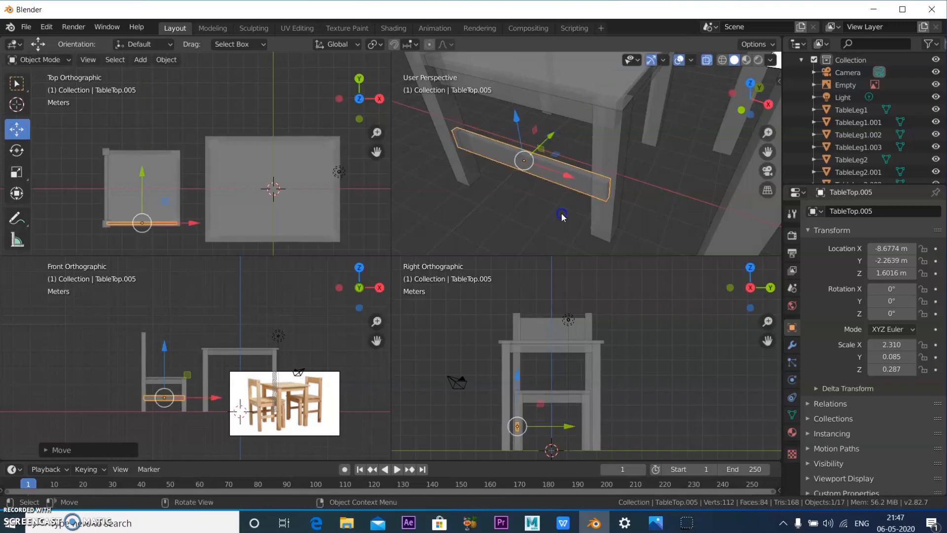
pyautogui.click(507, 217)
# Turn off X-ray display and duplicate the lower rail to the chair's opposite side, at about X -8.480 m and Y 2.350 m.
pyautogui.moveTo(506, 215); pyautogui.dragTo(579, 192, button='middle')
pyautogui.click(709, 62)
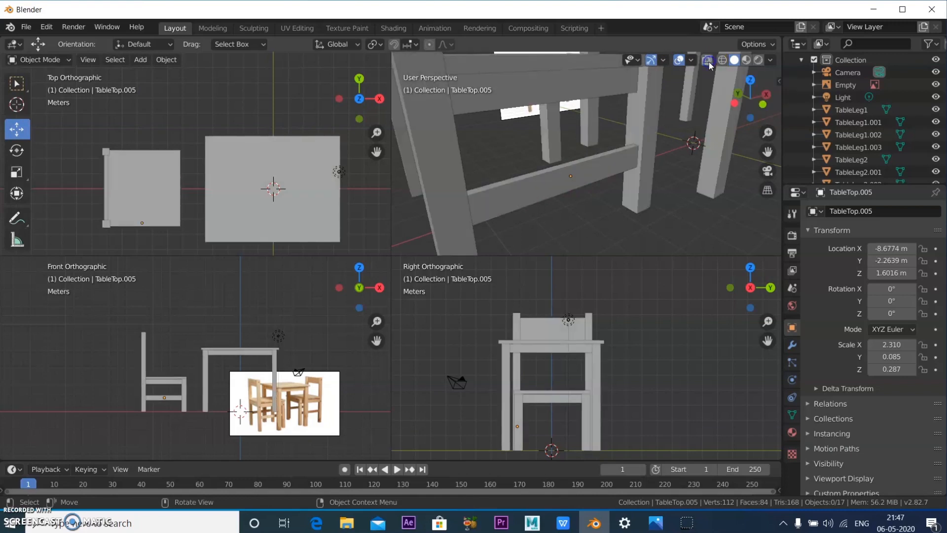
pyautogui.moveTo(602, 197); pyautogui.dragTo(590, 179, button='middle')
pyautogui.click(587, 176)
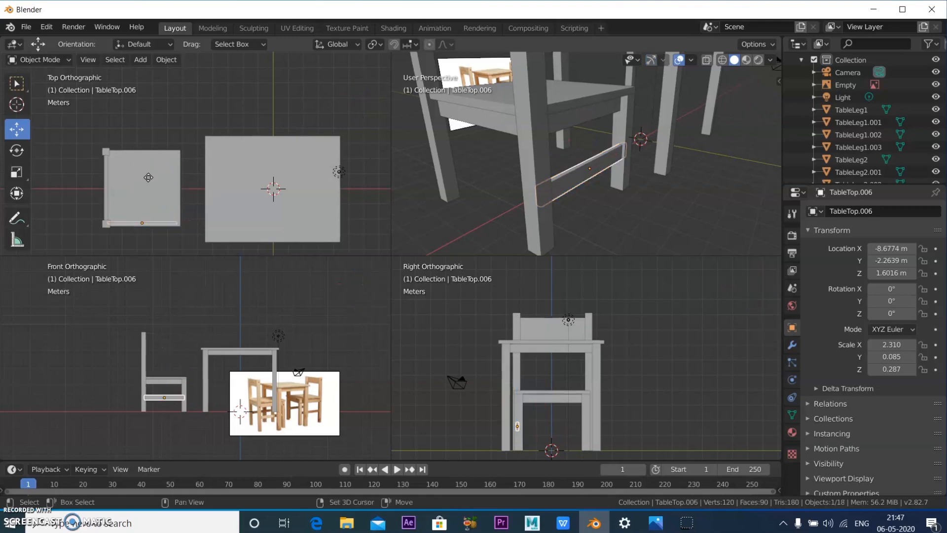
pyautogui.hotkey('shift', 'd')
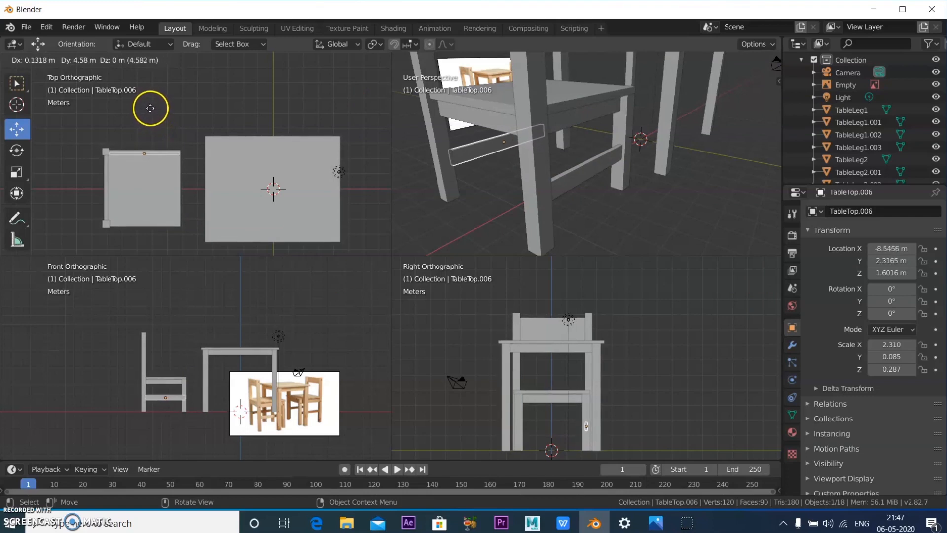
pyautogui.click(151, 108)
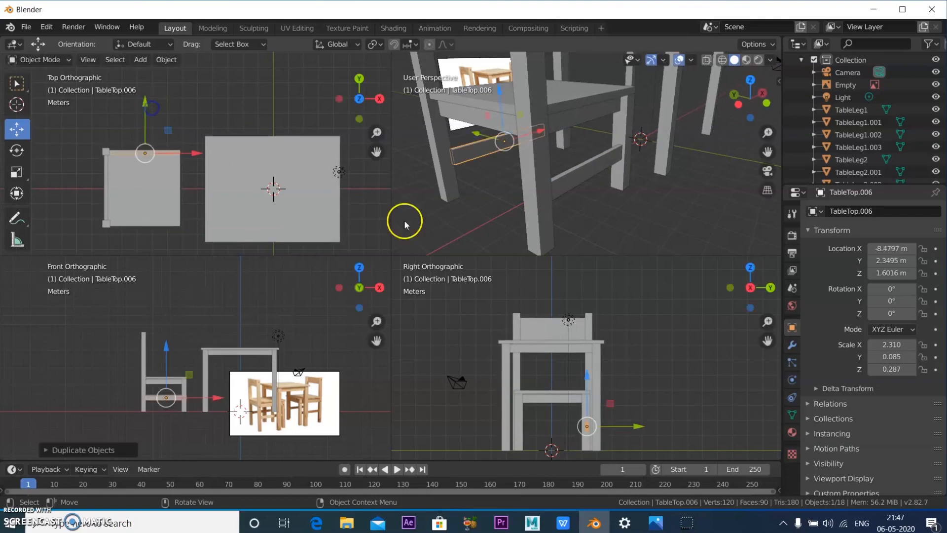
# Shift the duplicated lower rail outward along Y to about 2.396 m so it sits between the legs, and deselect it.
pyautogui.click(466, 226)
pyautogui.moveTo(493, 226); pyautogui.dragTo(577, 223, button='middle')
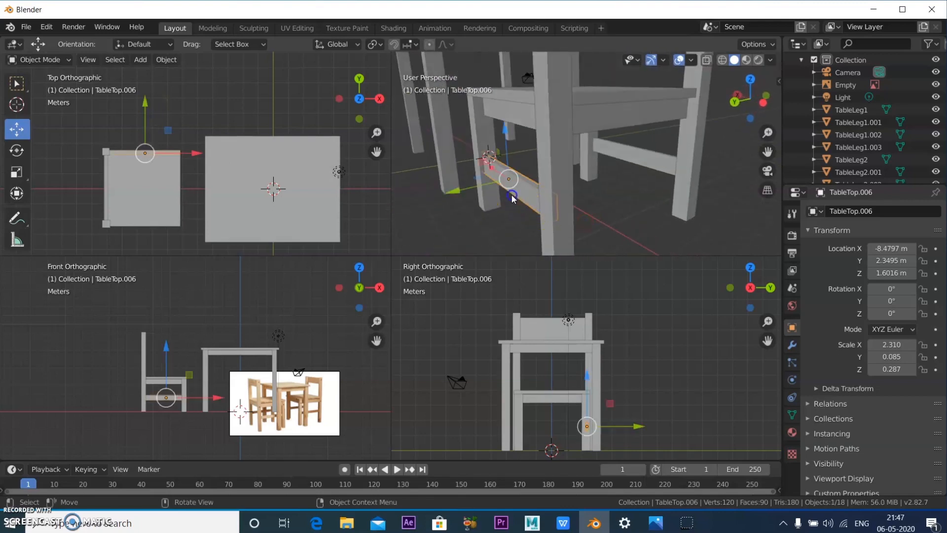
pyautogui.moveTo(464, 197); pyautogui.dragTo(459, 195)
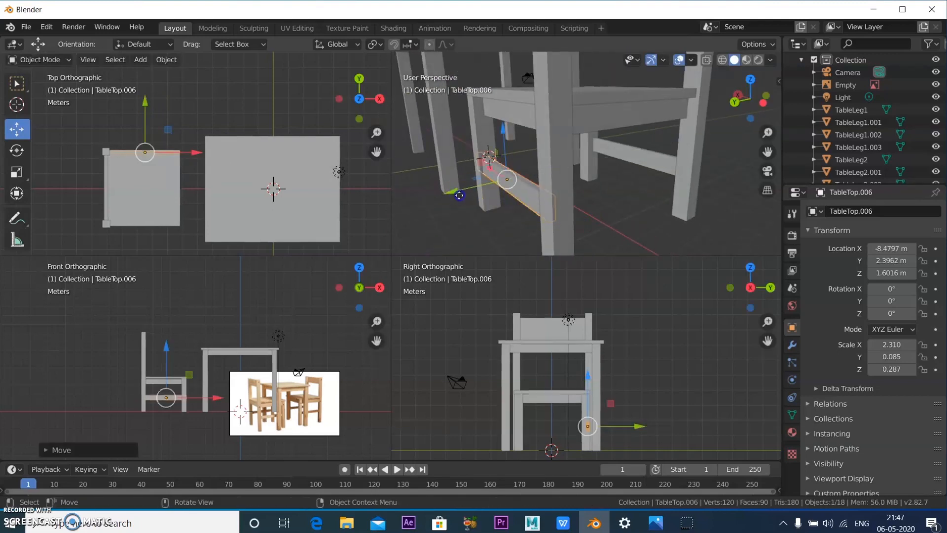
pyautogui.click(495, 220)
# In a maximized perspective view, duplicate all the chair's parts and move the copy along X past the table, with TableLeg1.005 at X 10.876 m.
pyautogui.moveTo(495, 220)
pyautogui.mouseDown(button='middle')
pyautogui.moveTo(524, 220)
pyautogui.moveTo(595, 248)
pyautogui.moveTo(685, 216)
pyautogui.moveTo(504, 219)
pyautogui.mouseUp(button='middle')
pyautogui.scroll(-2, 566, 198)
pyautogui.moveTo(567, 199); pyautogui.dragTo(516, 222, button='middle')
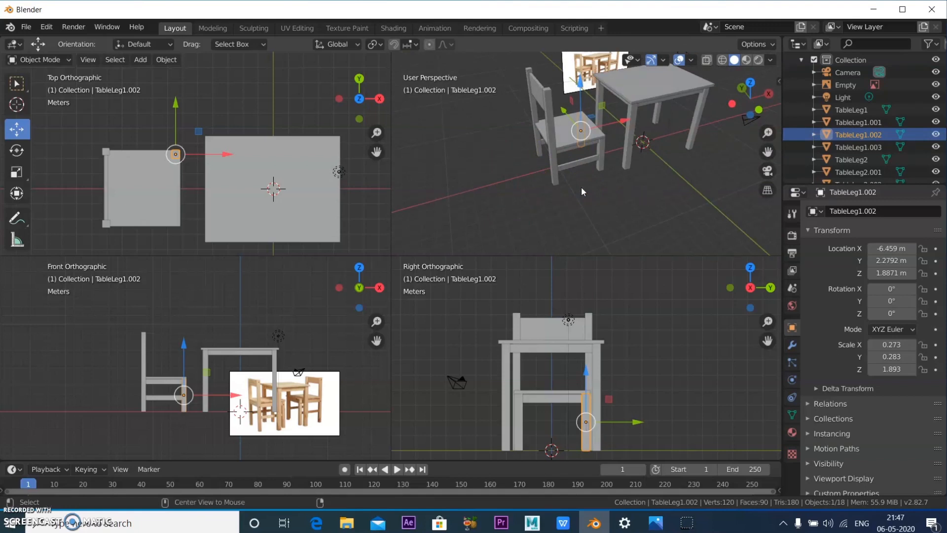
pyautogui.hotkey('ctrl', 'space')
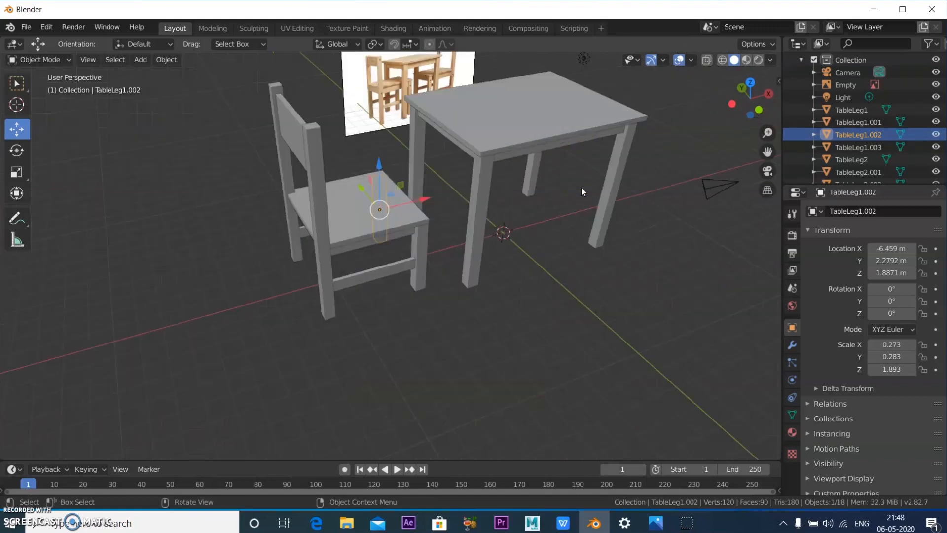
pyautogui.click(539, 296)
pyautogui.moveTo(545, 292); pyautogui.dragTo(480, 342, button='middle')
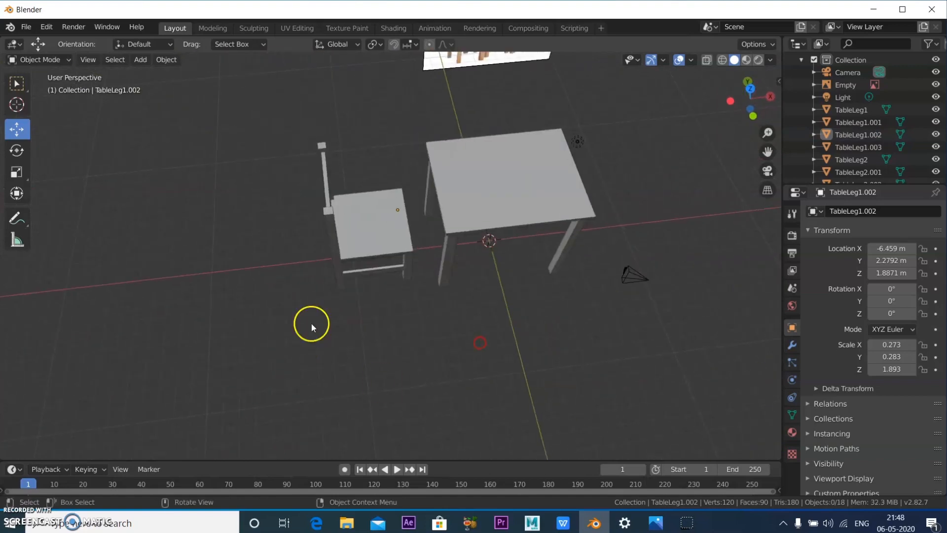
pyautogui.moveTo(261, 147); pyautogui.dragTo(412, 330)
pyautogui.moveTo(473, 326); pyautogui.dragTo(459, 335, button='middle')
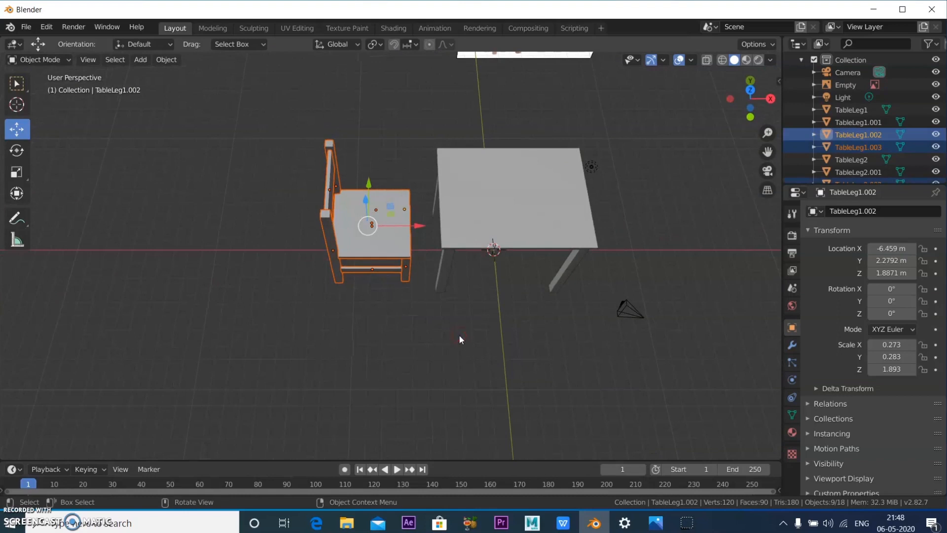
pyautogui.hotkey('shift', 'd')
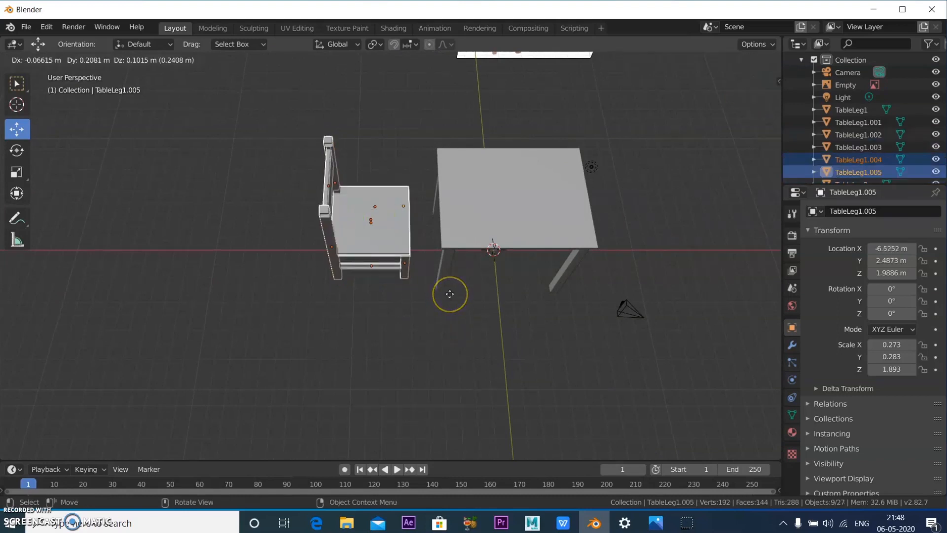
pyautogui.click(450, 296)
pyautogui.moveTo(419, 226); pyautogui.dragTo(683, 226)
# Restore the quad view and rotate the duplicated chair -180° about Z so that it faces the table.
pyautogui.hotkey('ctrl', 'alt', 'q')
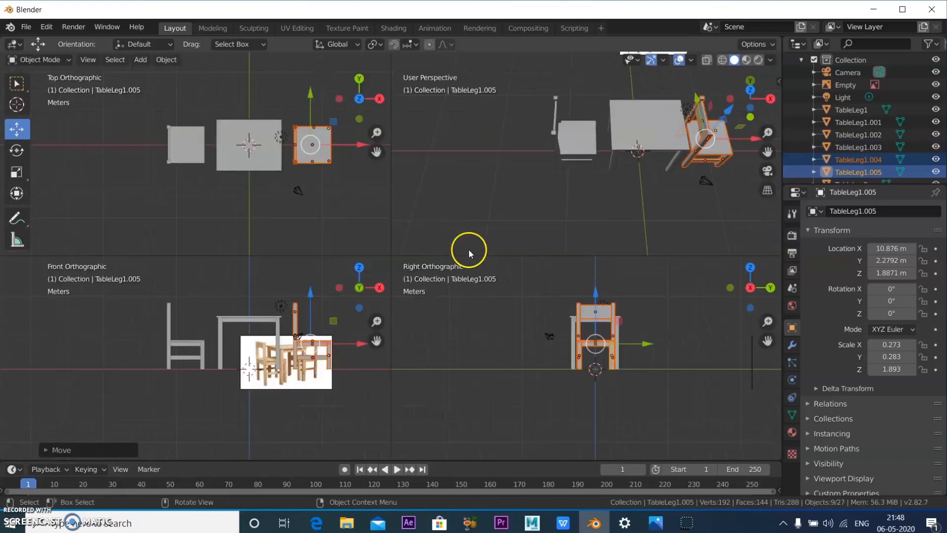
pyautogui.keyDown('shift'); pyautogui.moveTo(301, 170); pyautogui.dragTo(262, 191, button='middle'); pyautogui.keyUp('shift')
pyautogui.click(17, 155)
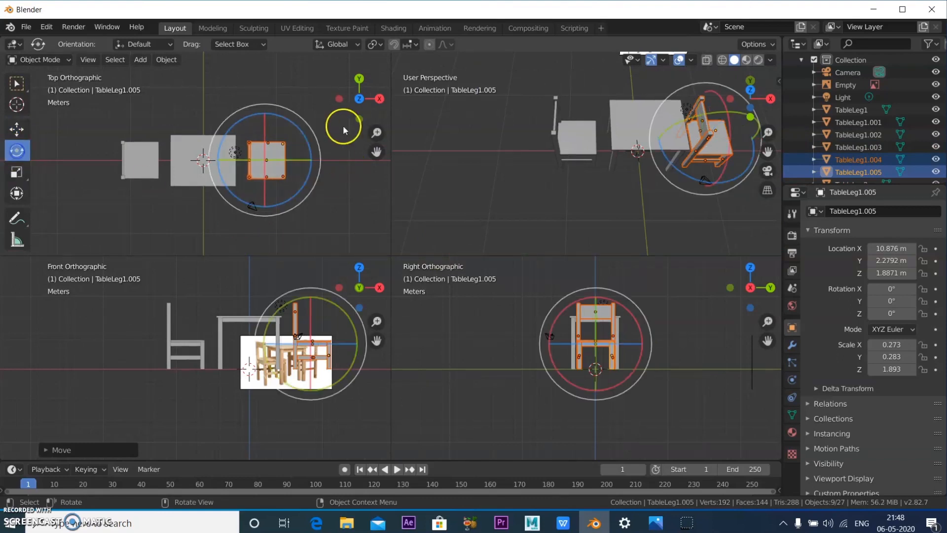
pyautogui.moveTo(306, 123); pyautogui.dragTo(38, 154)
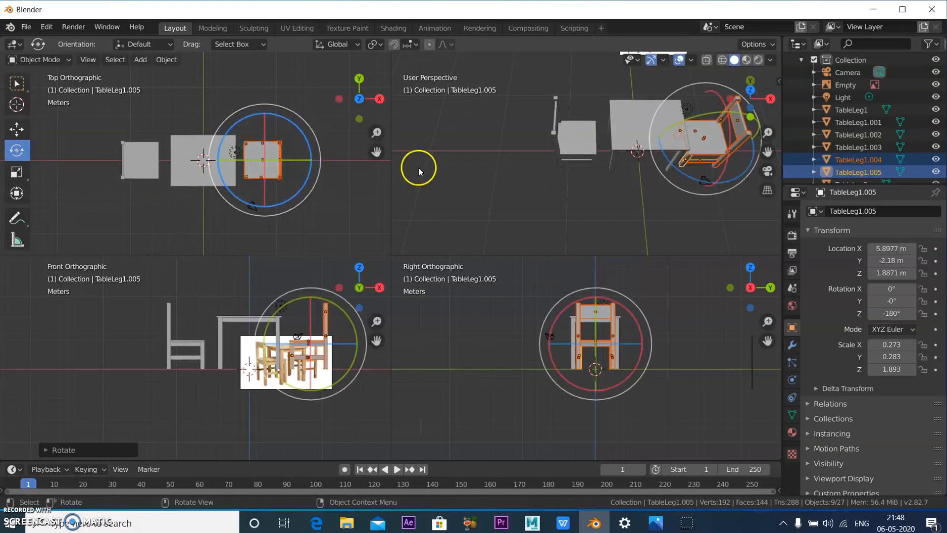
pyautogui.moveTo(589, 213); pyautogui.dragTo(558, 165, button='middle')
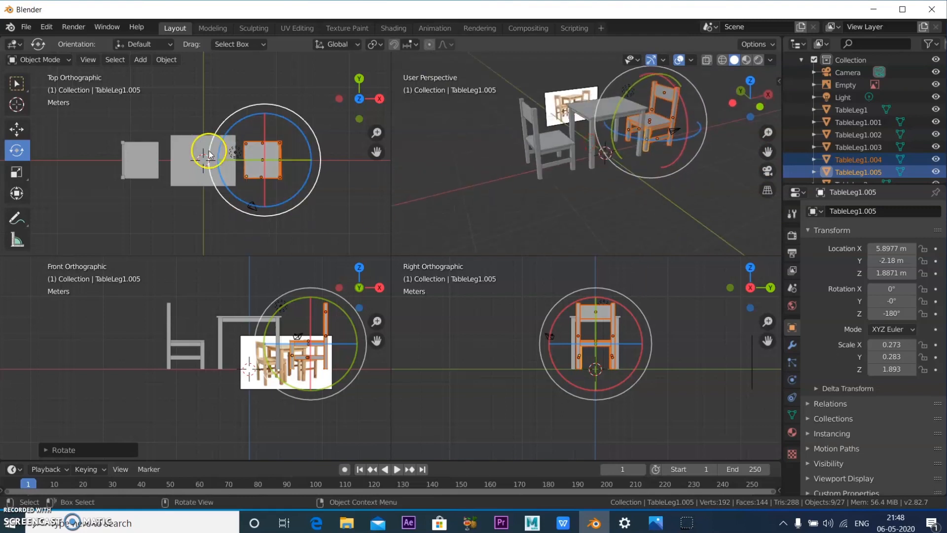
# Duplicate the rotated chair and move the copy beside the table's +Y side, with TableLeg1.007 at X -2.3115 m and Y 4.5106 m.
pyautogui.scroll(2, 311, 366)
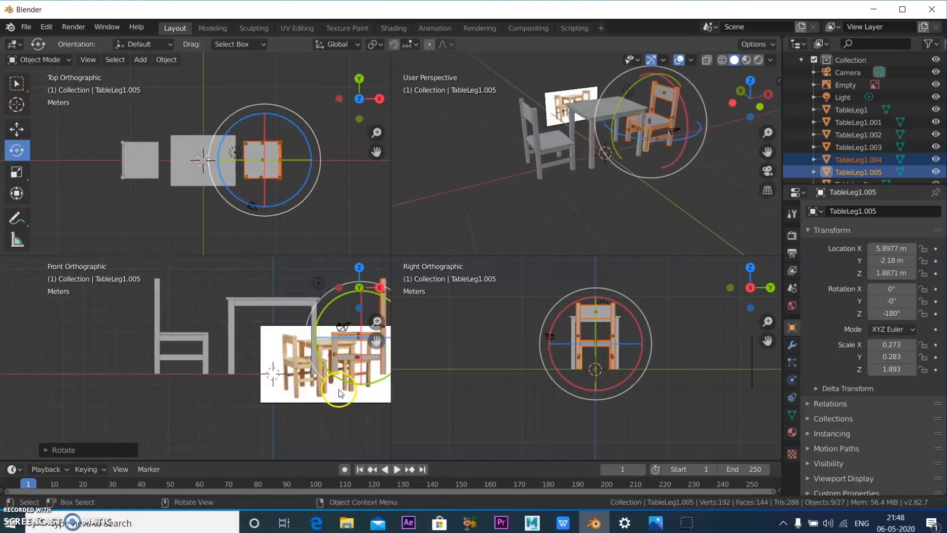
pyautogui.keyDown('shift'); pyautogui.moveTo(323, 386); pyautogui.dragTo(228, 372, button='middle'); pyautogui.keyUp('shift')
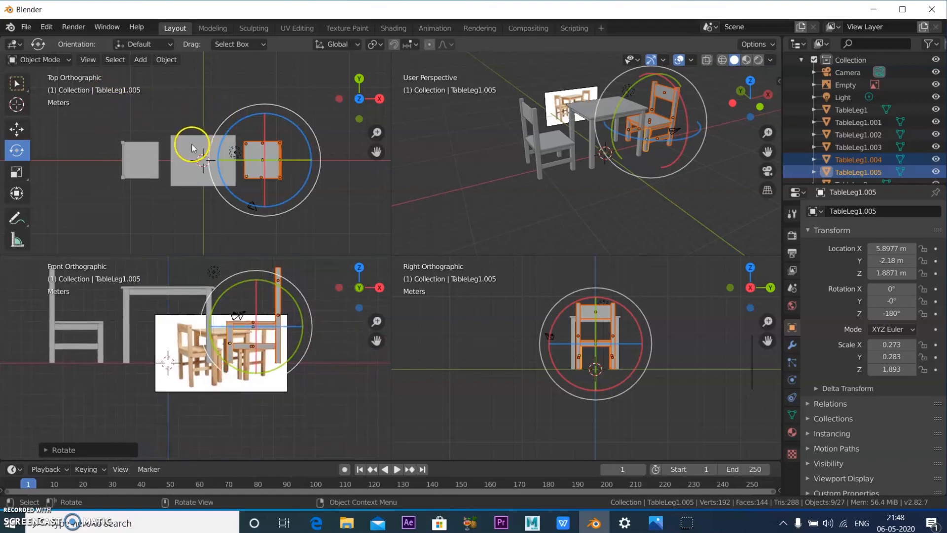
pyautogui.scroll(2, 316, 154)
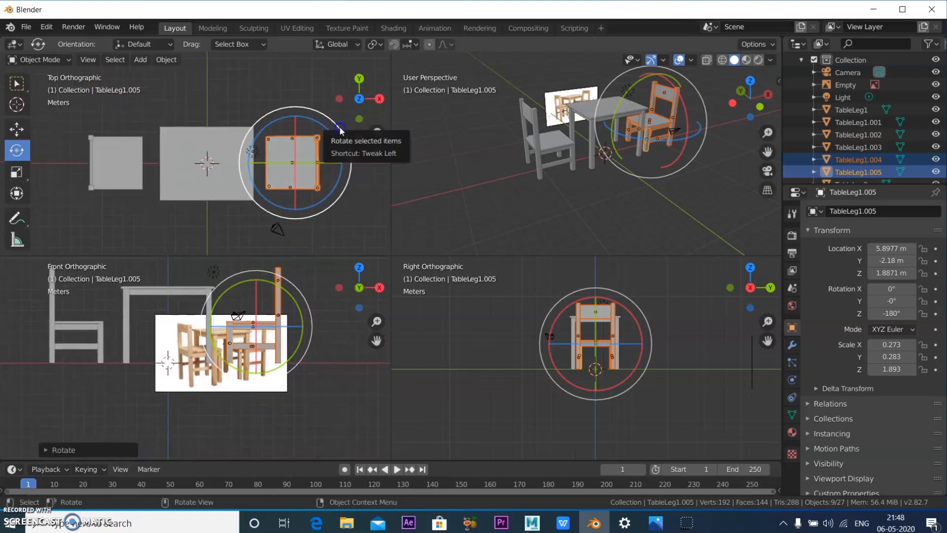
pyautogui.click(16, 129)
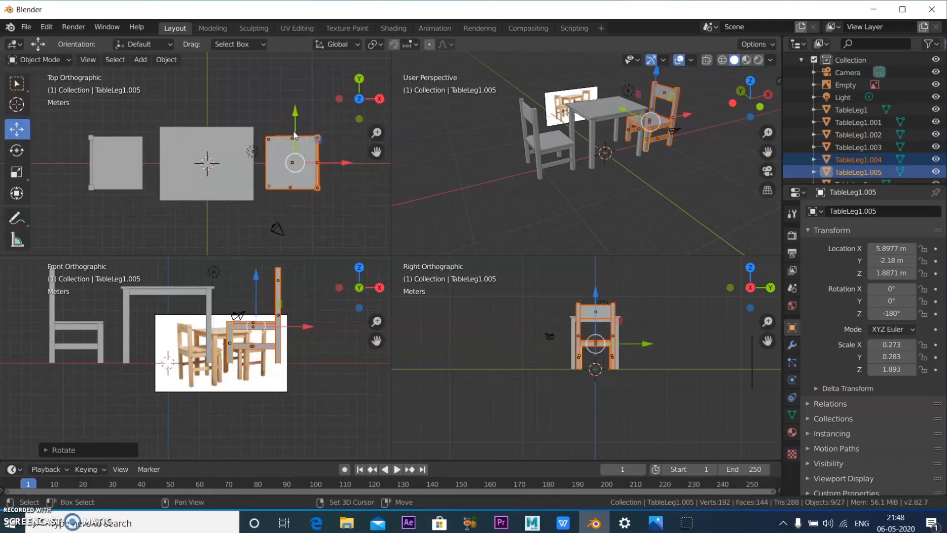
pyautogui.hotkey('shift', 'd')
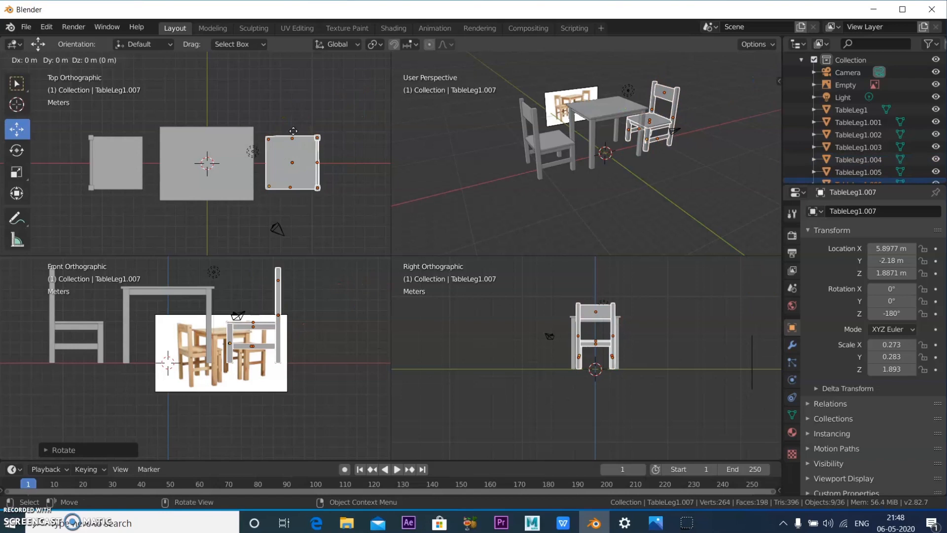
pyautogui.click(293, 130)
pyautogui.moveTo(333, 165); pyautogui.dragTo(244, 169)
pyautogui.moveTo(209, 113); pyautogui.dragTo(215, 242)
pyautogui.scroll(-1, 254, 166)
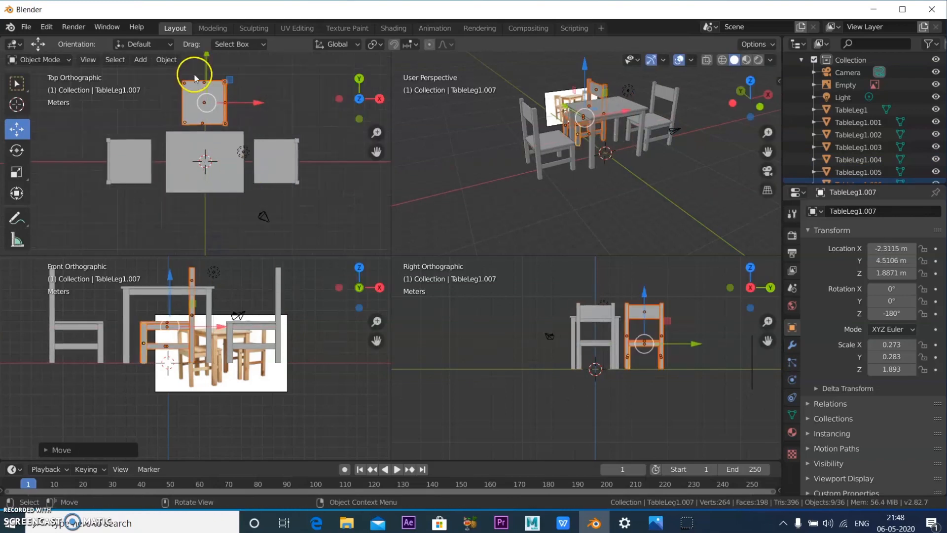
# Rotate the third chair to about -90.4° about Z and move it along Y until it tucks under the table, with TableLeg1.007 at Y 2.106 m.
pyautogui.click(16, 150)
pyautogui.moveTo(264, 105); pyautogui.dragTo(214, 172)
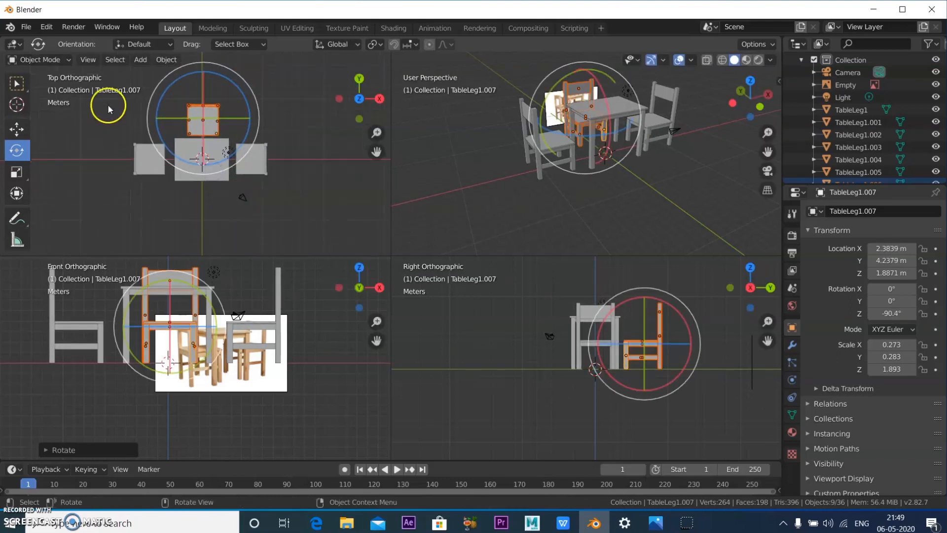
pyautogui.click(18, 127)
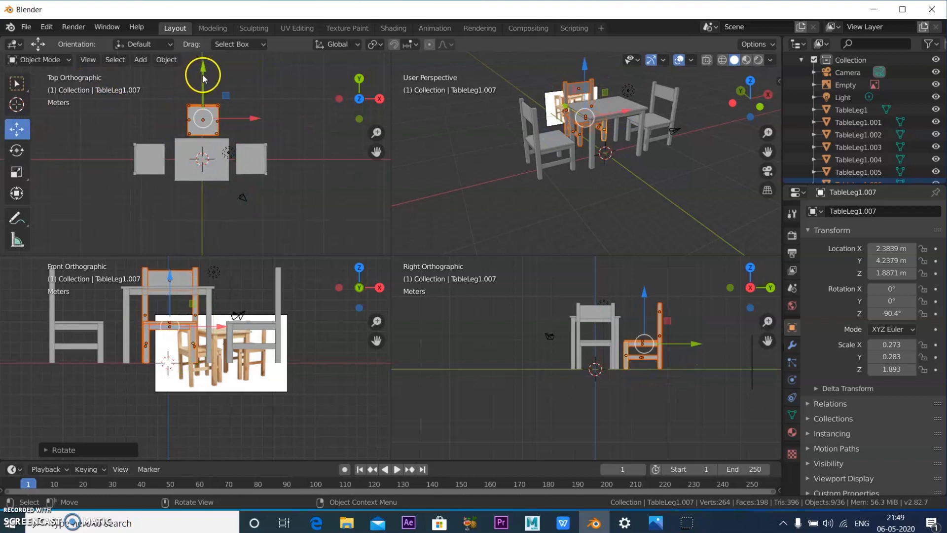
pyautogui.moveTo(203, 75); pyautogui.dragTo(207, 87)
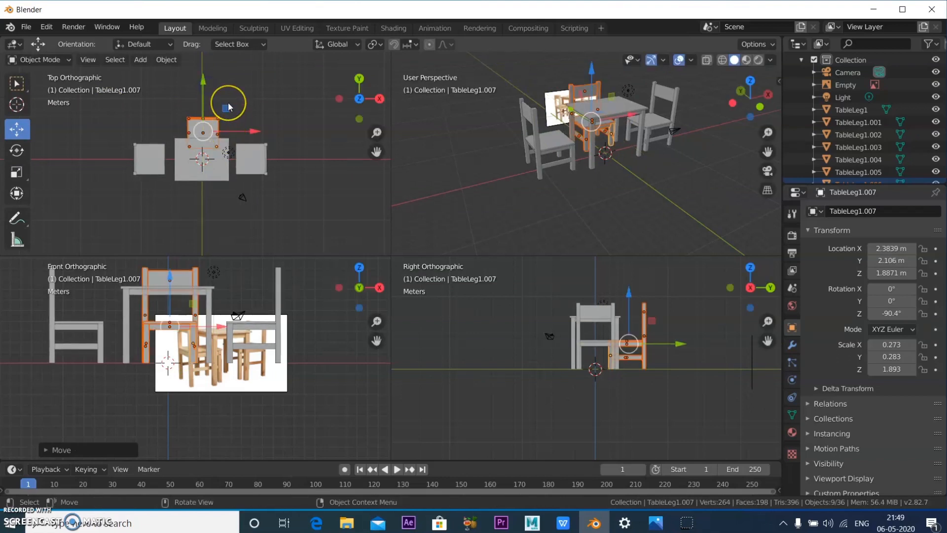
# Duplicate the tucked-in chair and move the copy along Y beyond the table's opposite side, with TableLeg1.009 at Y -8.8815 m.
pyautogui.hotkey('shift', 'd')
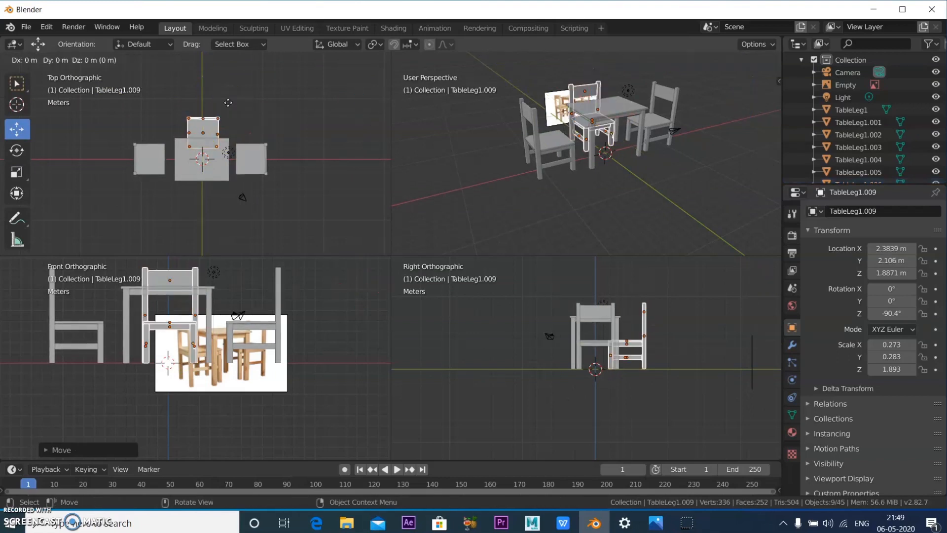
pyautogui.rightClick(228, 104)
pyautogui.moveTo(202, 87); pyautogui.dragTo(209, 152)
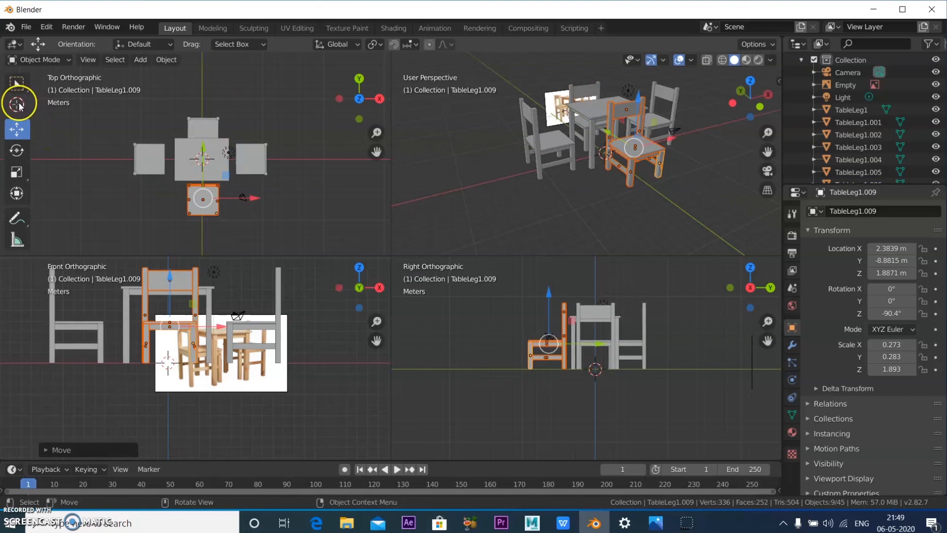
# Turn the fourth chair to about -269° about Z to face the table and move it partly underneath, with TableLeg1.009 at Y -1.944 m.
pyautogui.click(17, 149)
pyautogui.moveTo(256, 171); pyautogui.dragTo(100, 244)
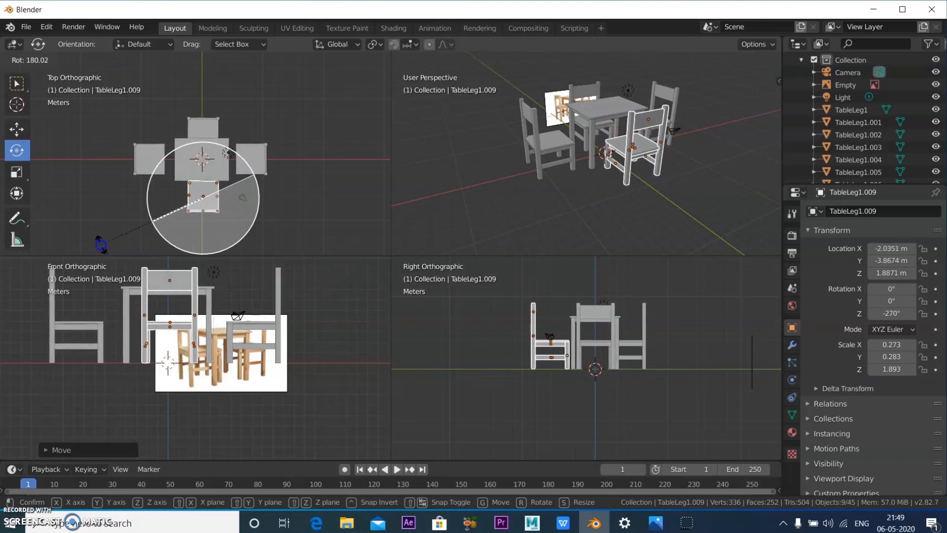
pyautogui.moveTo(101, 244); pyautogui.dragTo(102, 248)
pyautogui.click(19, 130)
pyautogui.moveTo(202, 161); pyautogui.dragTo(202, 149)
# Angle the fourth chair slightly away from the table by rotating it to about -261° about Z, and deselect it.
pyautogui.click(16, 150)
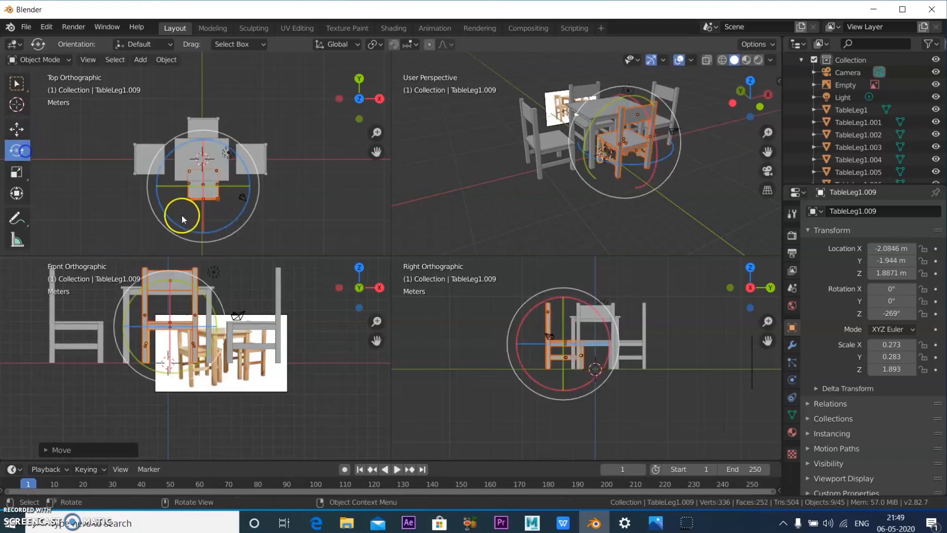
pyautogui.moveTo(247, 209); pyautogui.dragTo(267, 202)
pyautogui.click(465, 189)
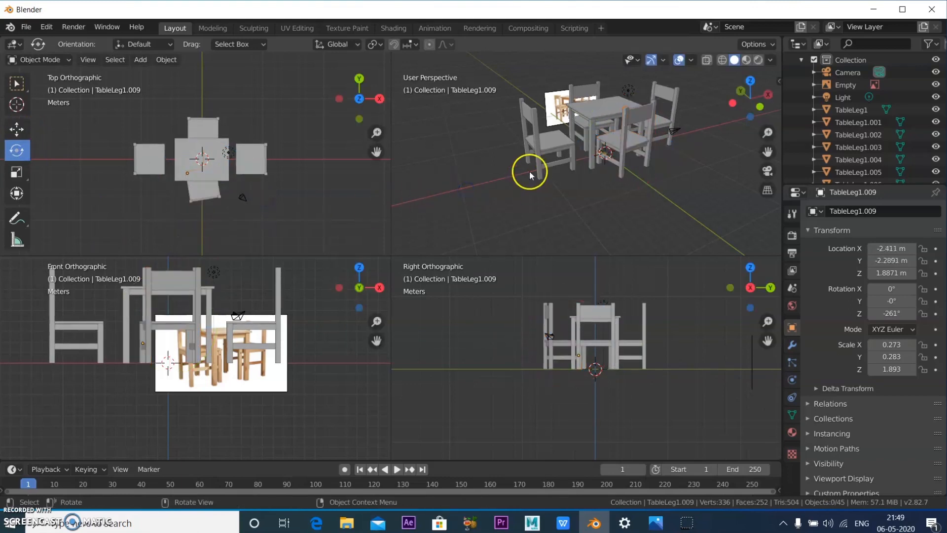
# Maximize the perspective view and examine the table with its four chairs from several angles against the reference image.
pyautogui.moveTo(602, 138); pyautogui.dragTo(560, 163, button='middle')
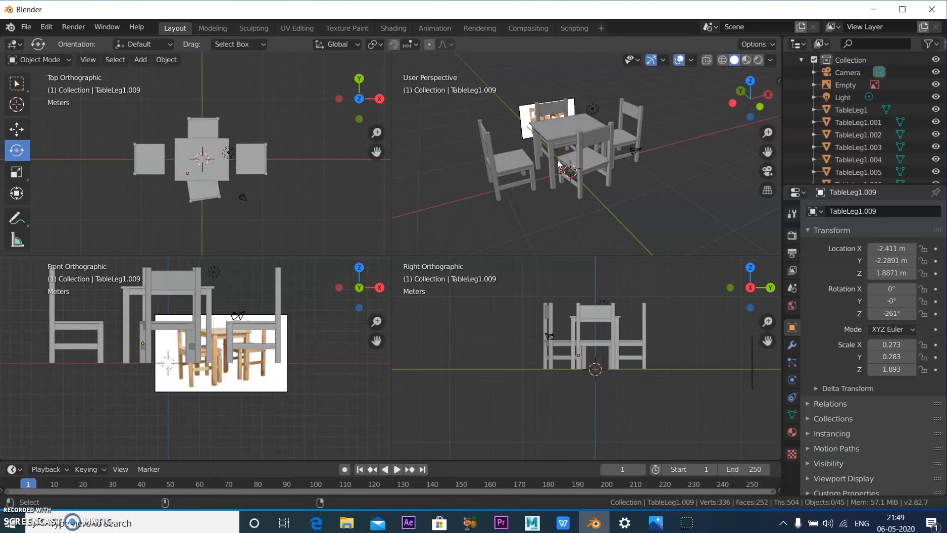
pyautogui.hotkey('ctrl', 'space')
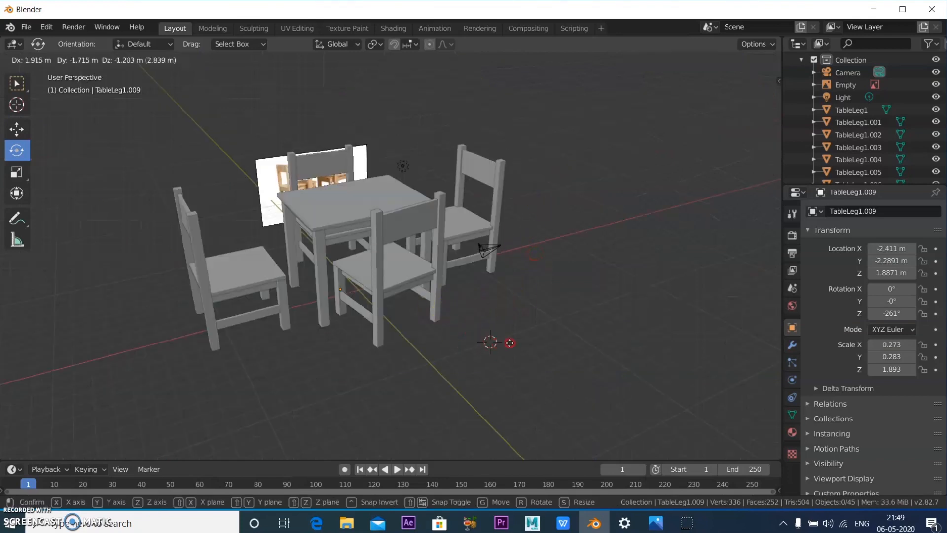
pyautogui.moveTo(570, 247); pyautogui.dragTo(635, 253, button='middle')
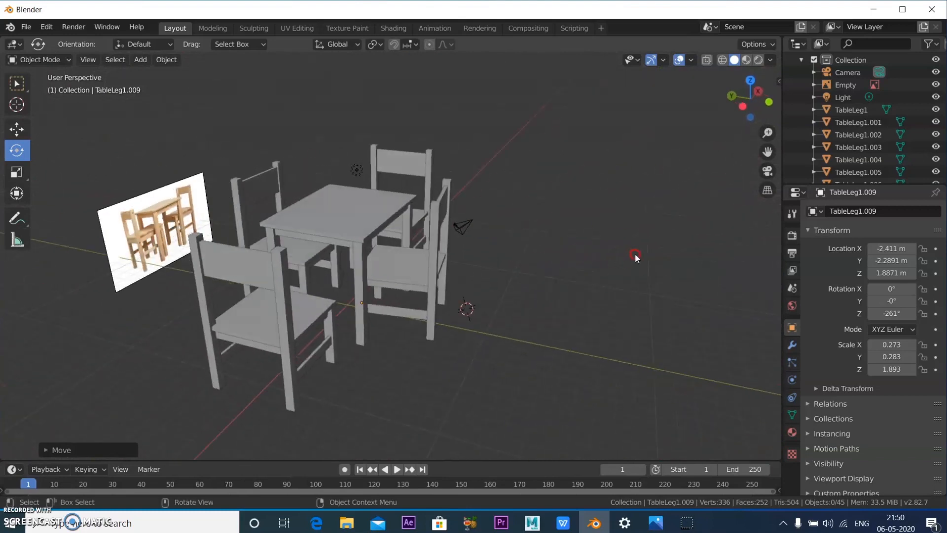
pyautogui.scroll(3, 402, 255)
pyautogui.moveTo(553, 249); pyautogui.dragTo(498, 265, button='middle')
pyautogui.moveTo(524, 236); pyautogui.dragTo(554, 294, button='middle')
pyautogui.moveTo(434, 362); pyautogui.dragTo(475, 360, button='middle')
pyautogui.moveTo(532, 314)
pyautogui.mouseDown(button='middle')
pyautogui.moveTo(545, 316)
pyautogui.moveTo(535, 319)
pyautogui.mouseUp(button='middle')
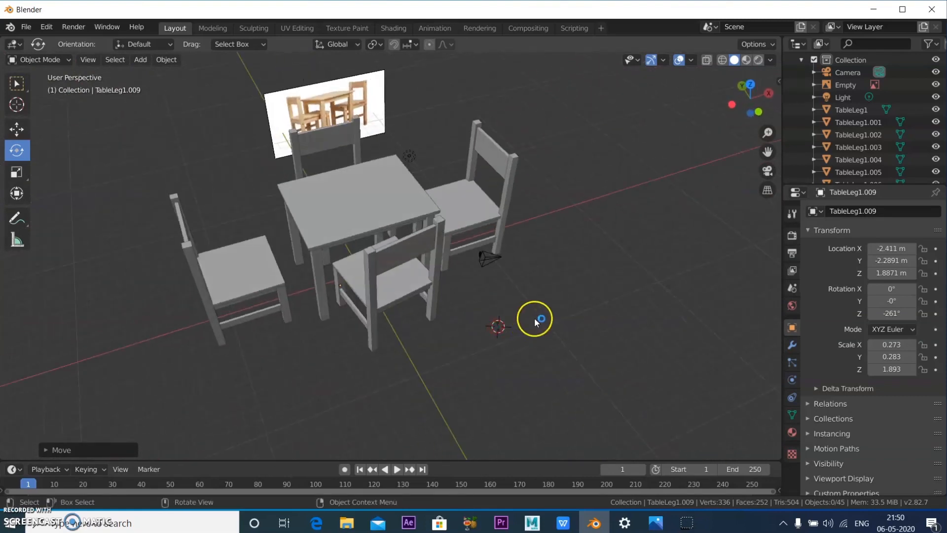
pyautogui.moveTo(417, 326); pyautogui.dragTo(449, 344, button='middle')
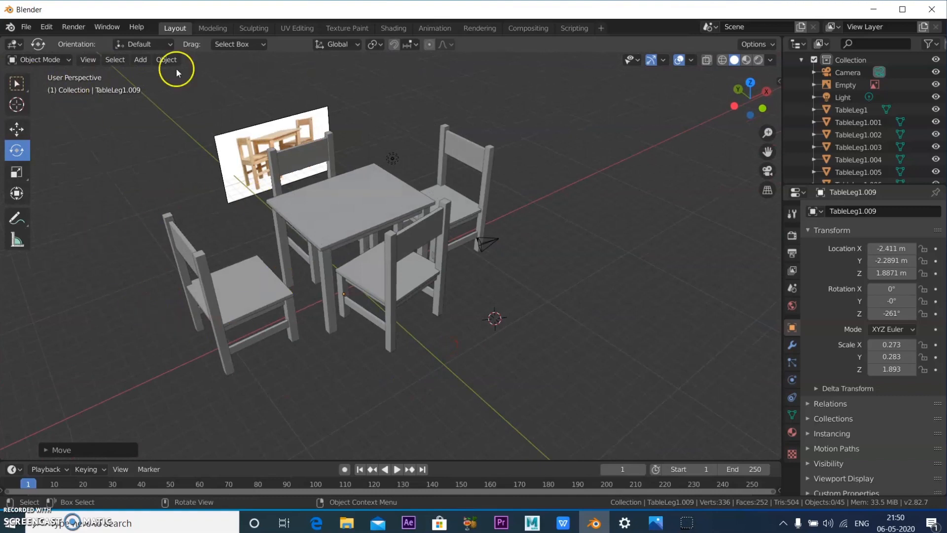
pyautogui.moveTo(452, 235); pyautogui.dragTo(513, 262, button='middle')
pyautogui.moveTo(509, 301); pyautogui.dragTo(482, 290, button='middle')
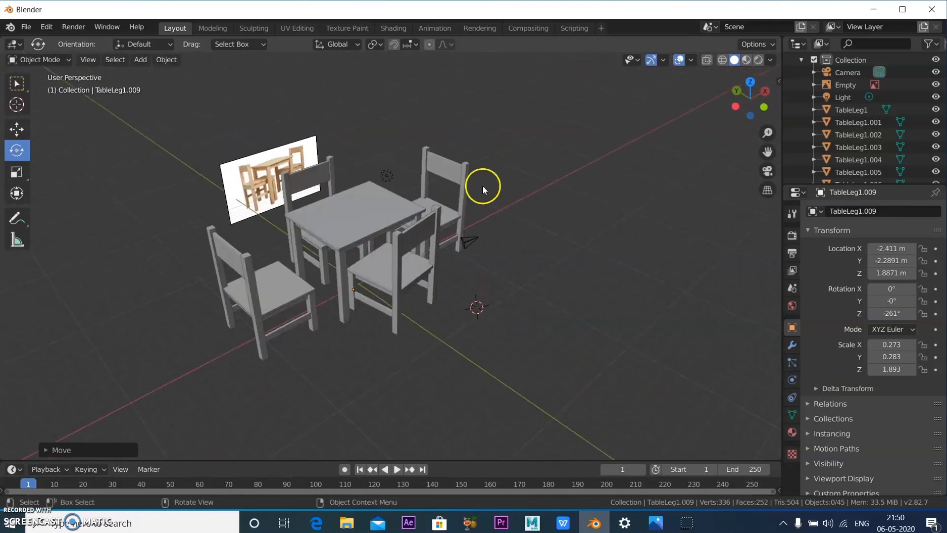
pyautogui.moveTo(456, 261); pyautogui.dragTo(451, 292, button='middle')
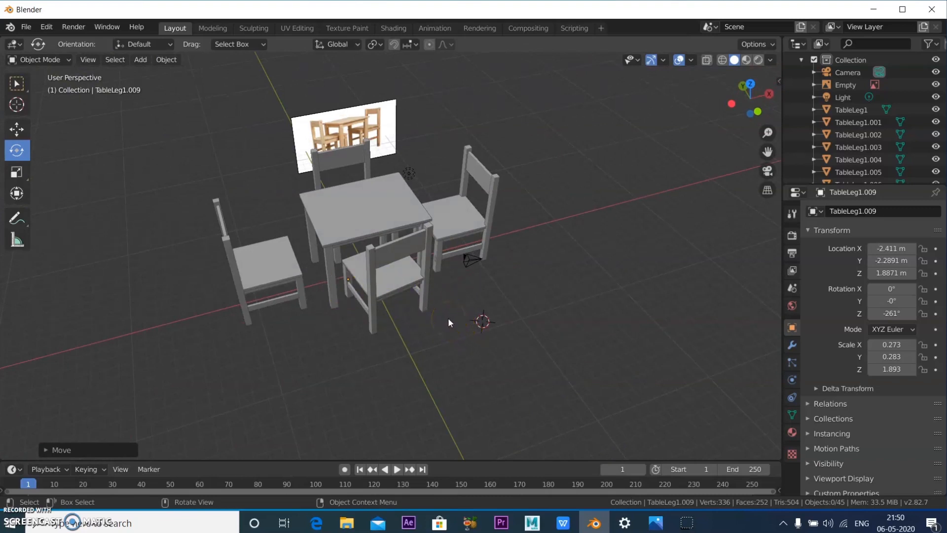
pyautogui.moveTo(380, 330); pyautogui.dragTo(388, 330, button='middle')
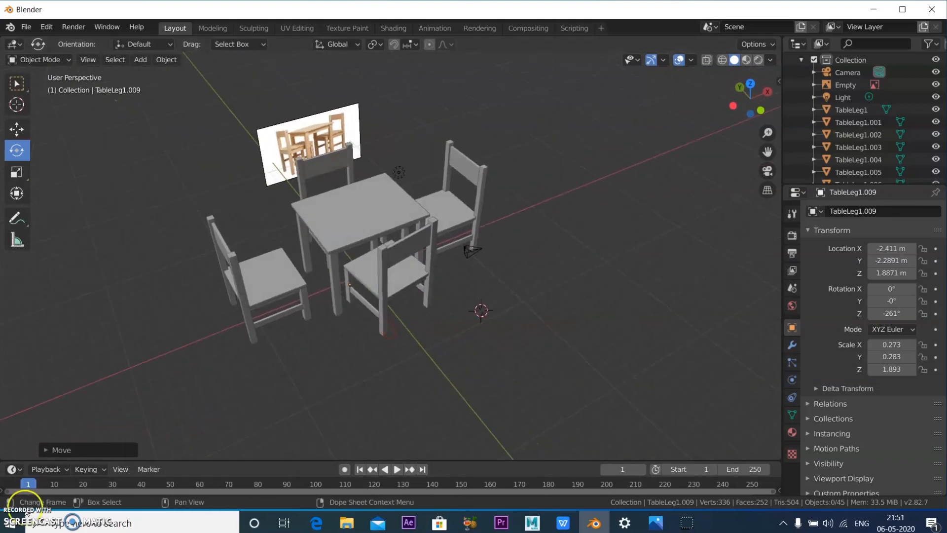